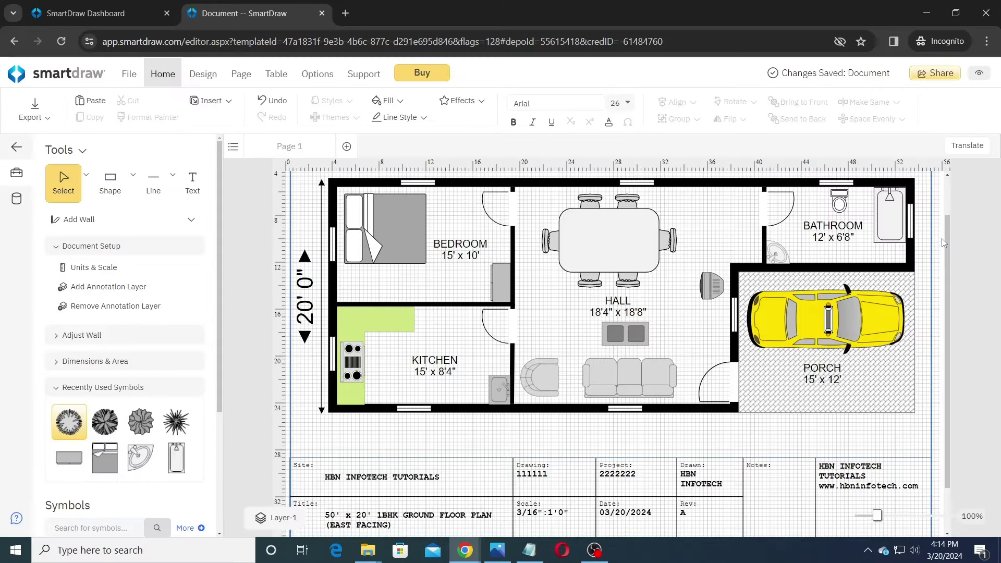
# Review the finished 50' x 20' 1BHK floor plan and its title block, including in full-screen view.
pyautogui.scroll(-2, 942, 239)
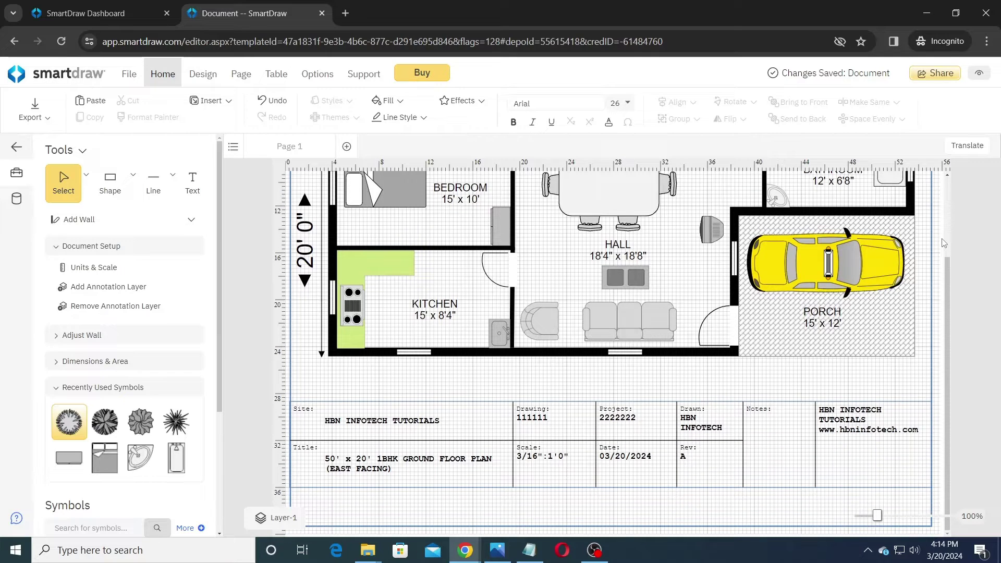
pyautogui.scroll(2, 944, 242)
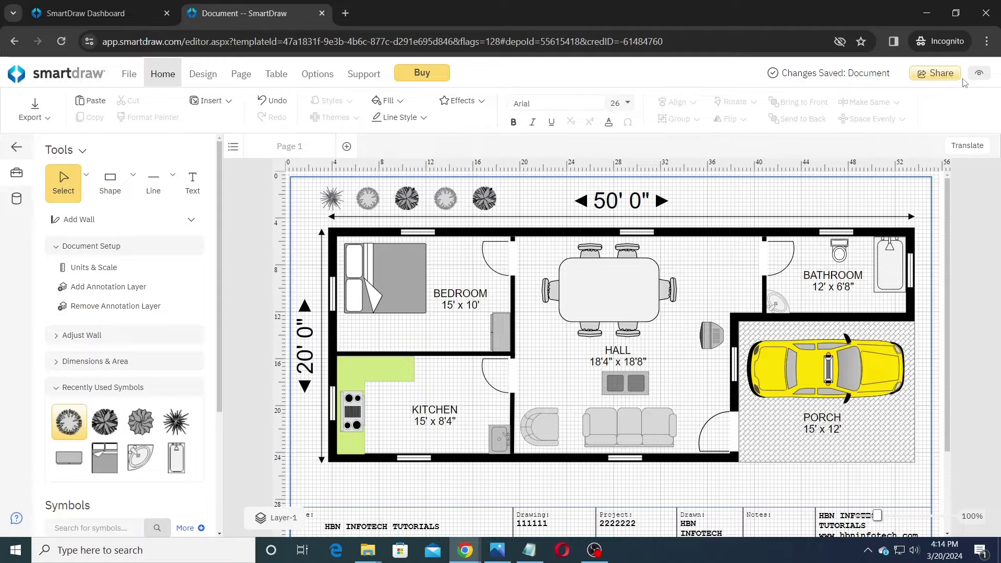
pyautogui.click(980, 73)
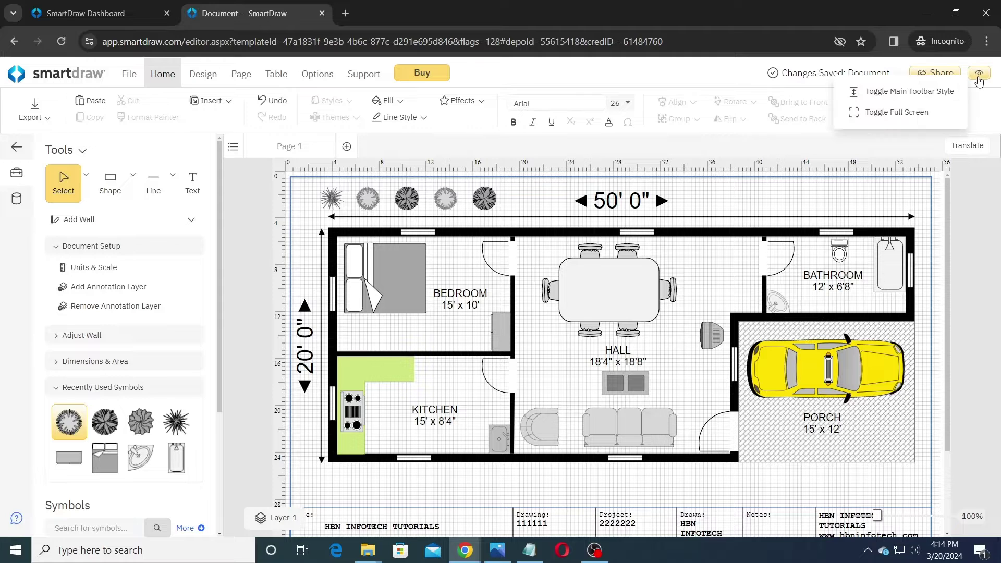
pyautogui.click(911, 119)
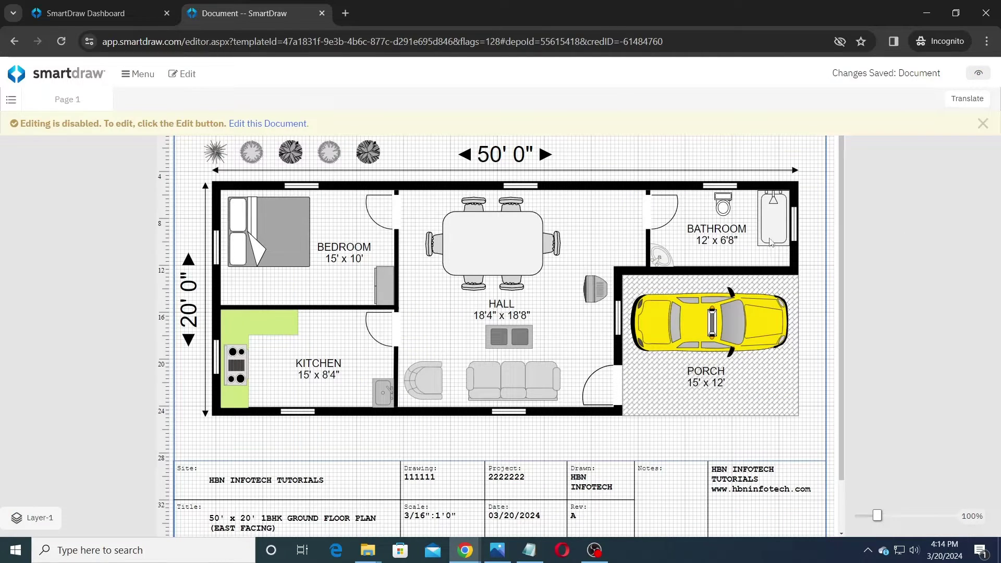
pyautogui.click(984, 125)
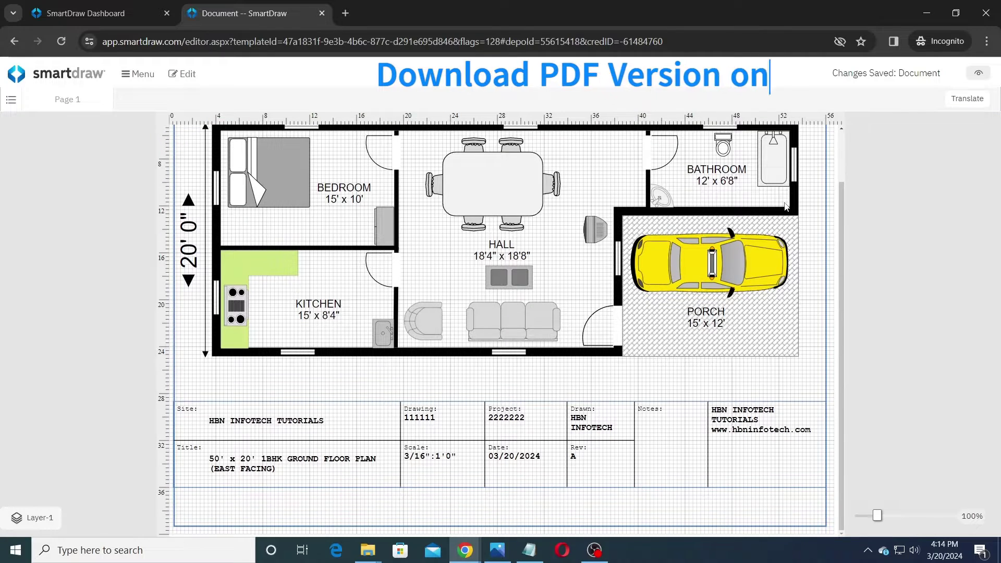
pyautogui.scroll(2, 786, 206)
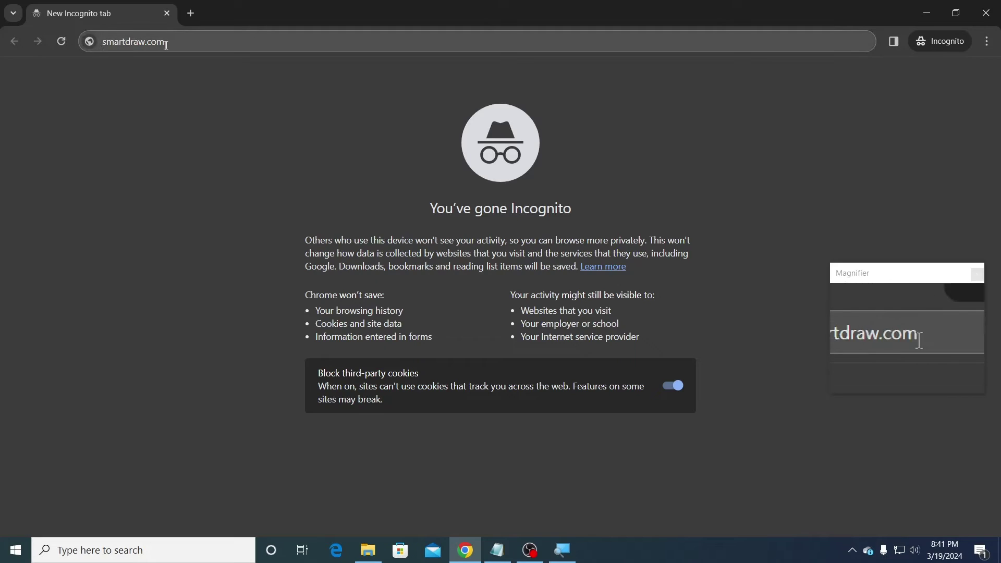
# Go to smartdraw.com and launch the online app from the site's home page.
pyautogui.click(174, 44)
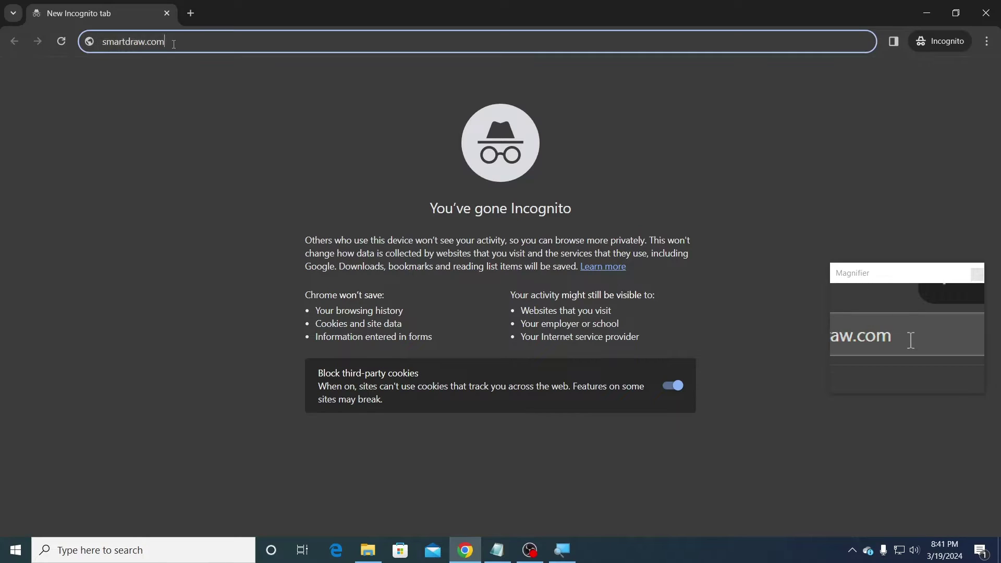
pyautogui.press('Return')
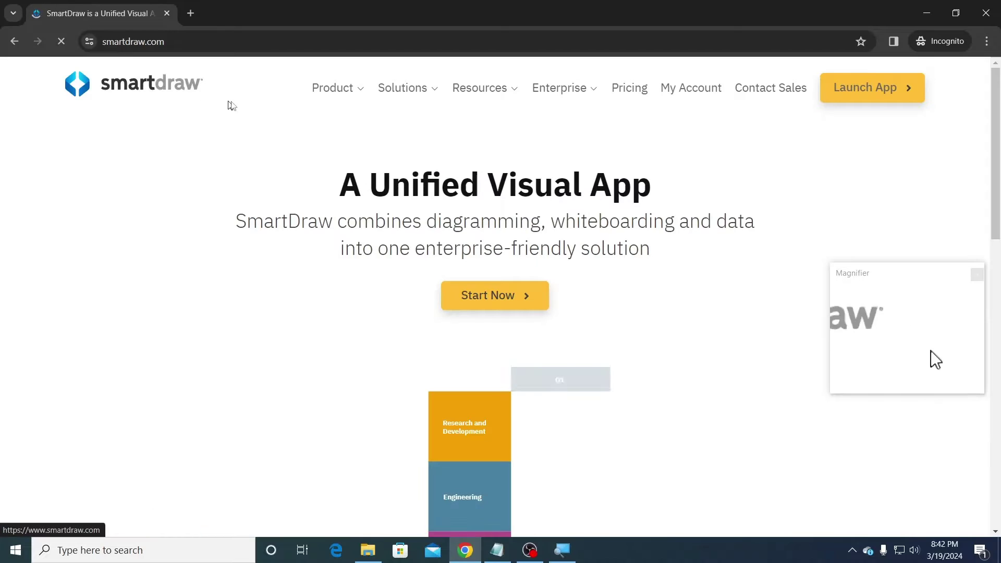
pyautogui.scroll(-4, 307, 213)
pyautogui.scroll(2, 423, 261)
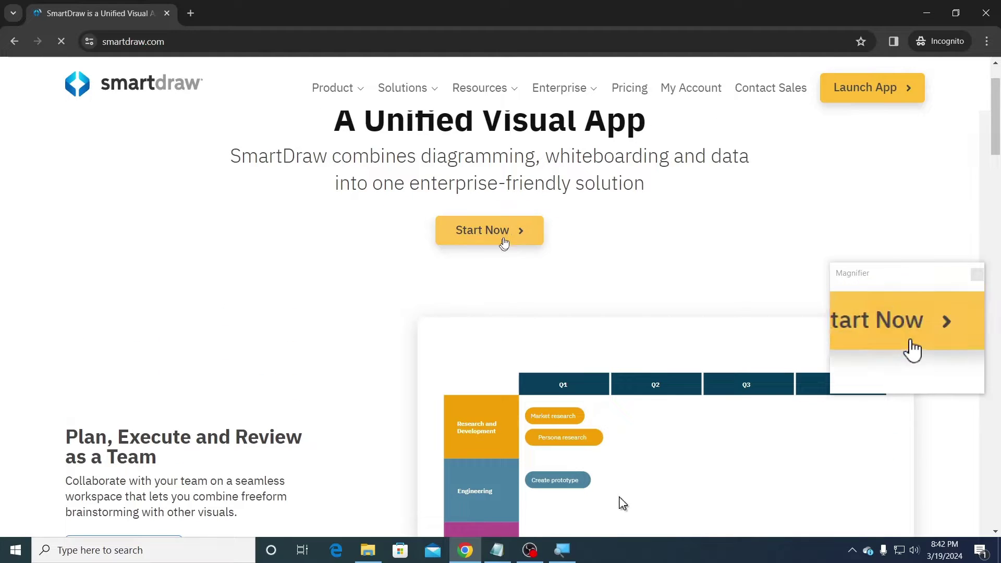
pyautogui.click(488, 240)
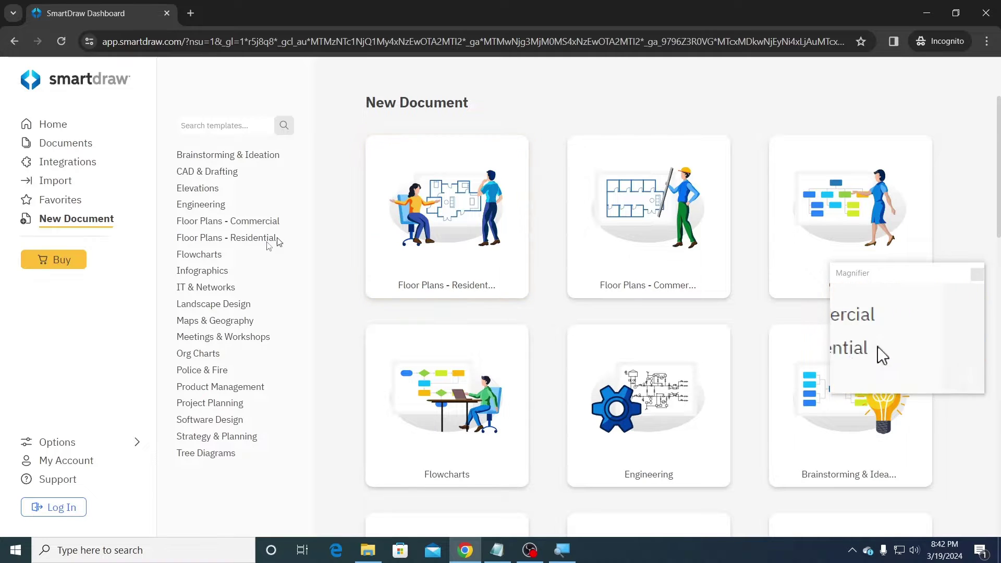
# Create a blank Residential Floor Plan document from the Floor Plans - Residential templates.
pyautogui.click(207, 242)
pyautogui.moveTo(450, 254)
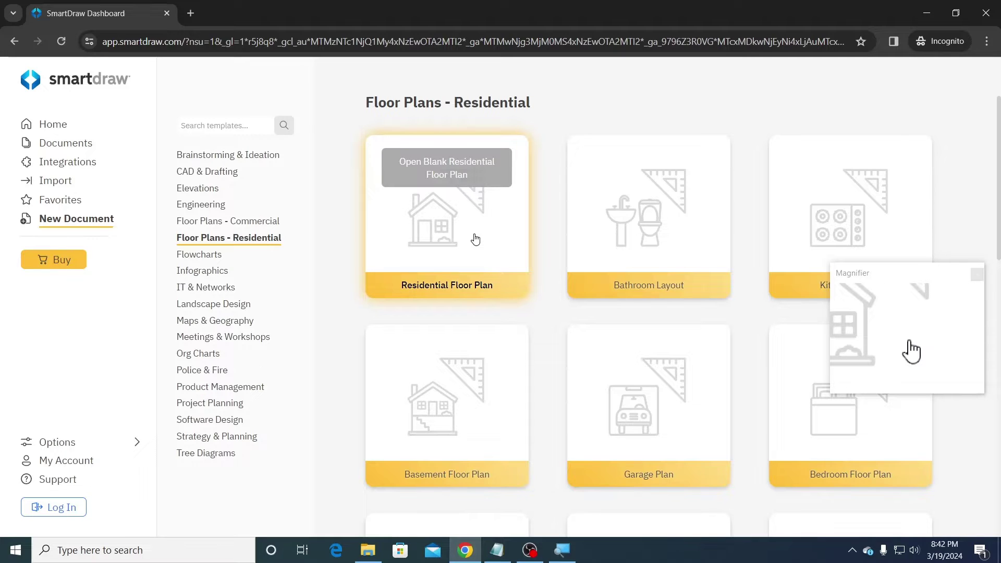
pyautogui.click(475, 239)
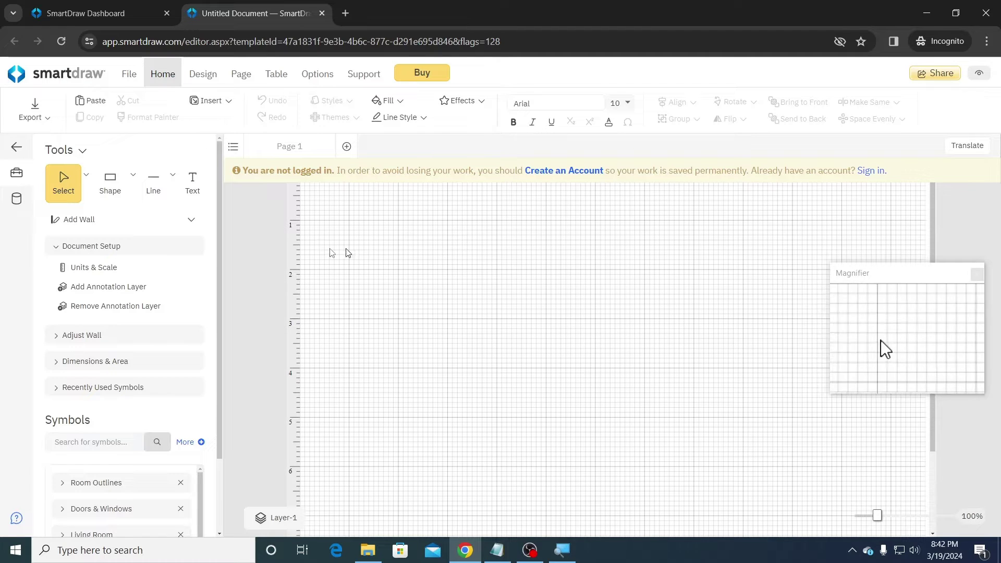
# Set the document to the architectural scale of 3/16" = 1'-0".
pyautogui.click(93, 271)
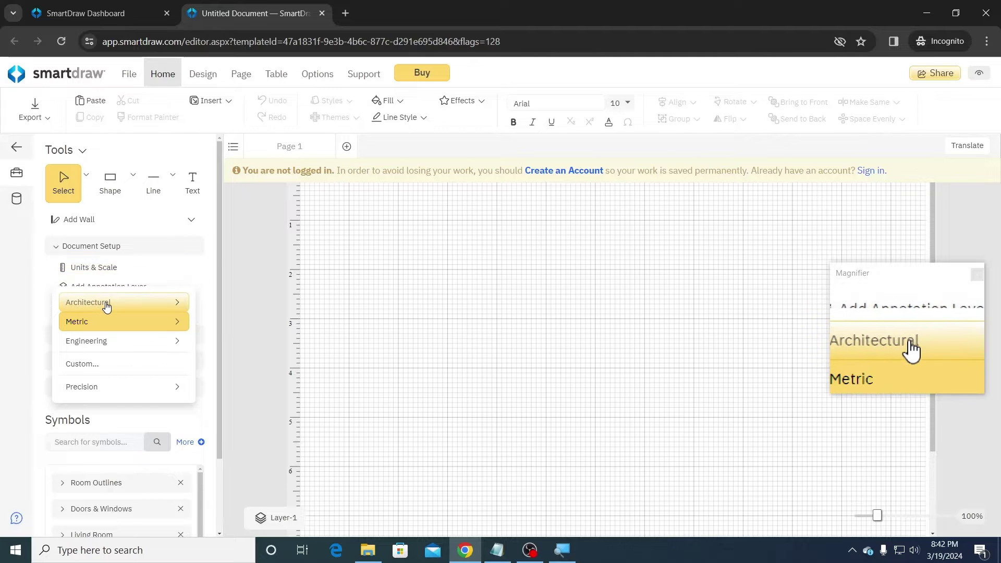
pyautogui.moveTo(136, 305)
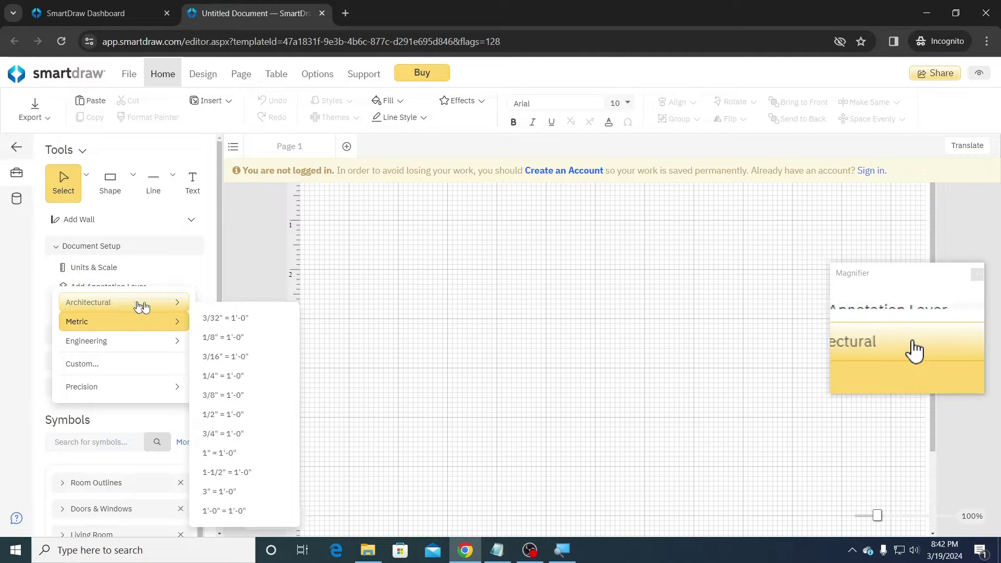
pyautogui.click(232, 360)
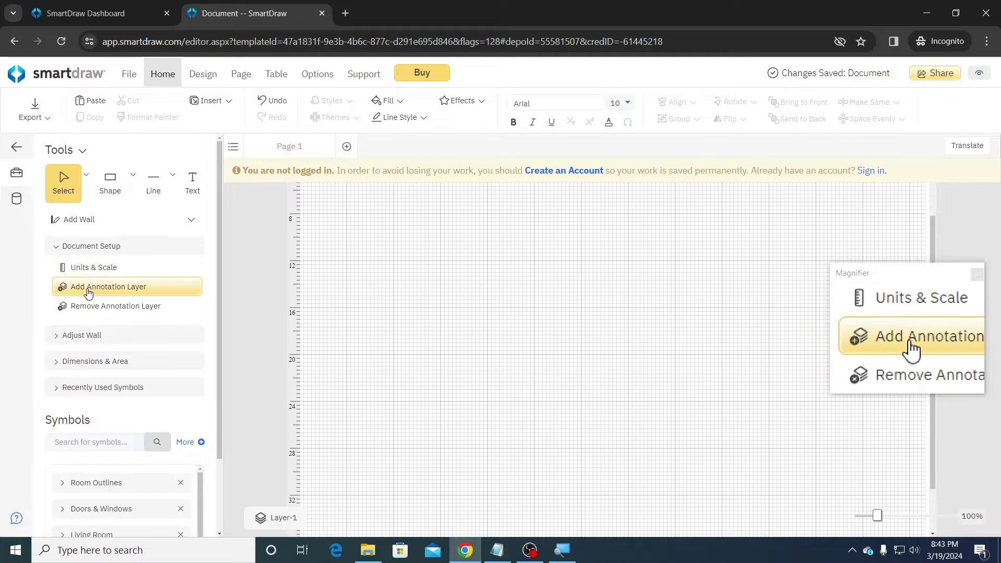
# Add an annotation layer with a border and title block to the page, and check it.
pyautogui.click(111, 289)
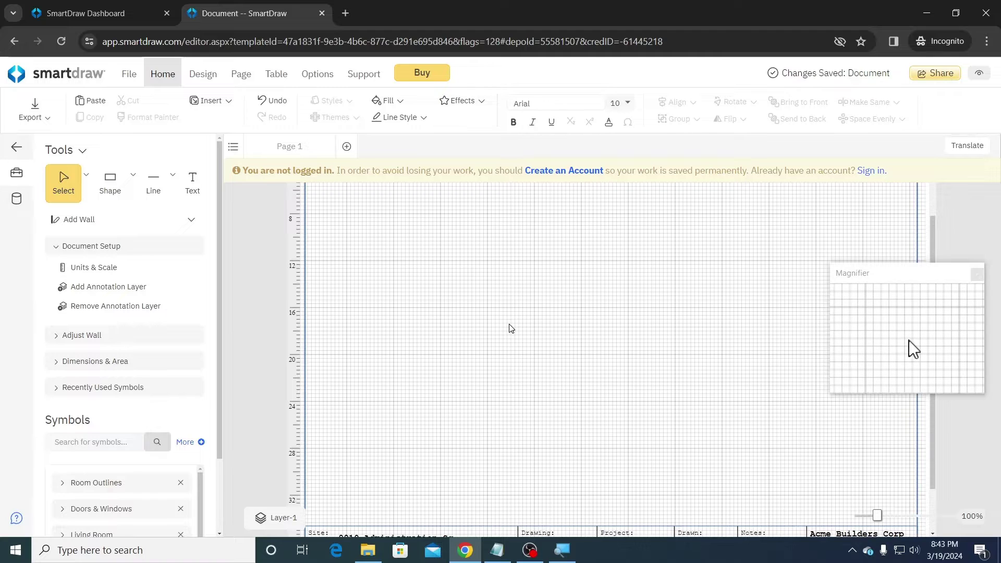
pyautogui.scroll(-2, 509, 329)
pyautogui.scroll(3, 520, 345)
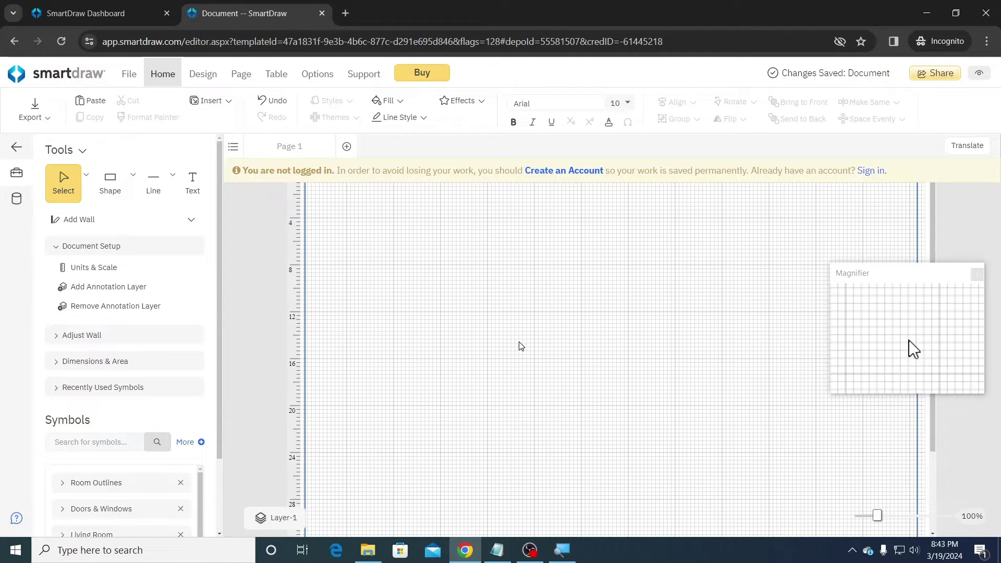
pyautogui.scroll(-2, 521, 345)
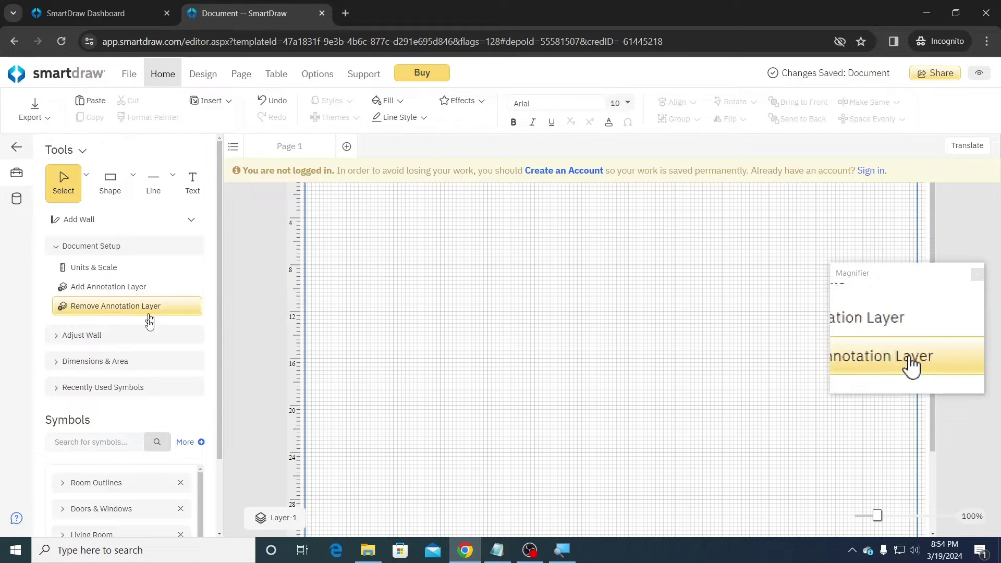
# Place the plain rectangular room outline from Room Outlines near the middle of the page and delete its door.
pyautogui.scroll(-2, 149, 328)
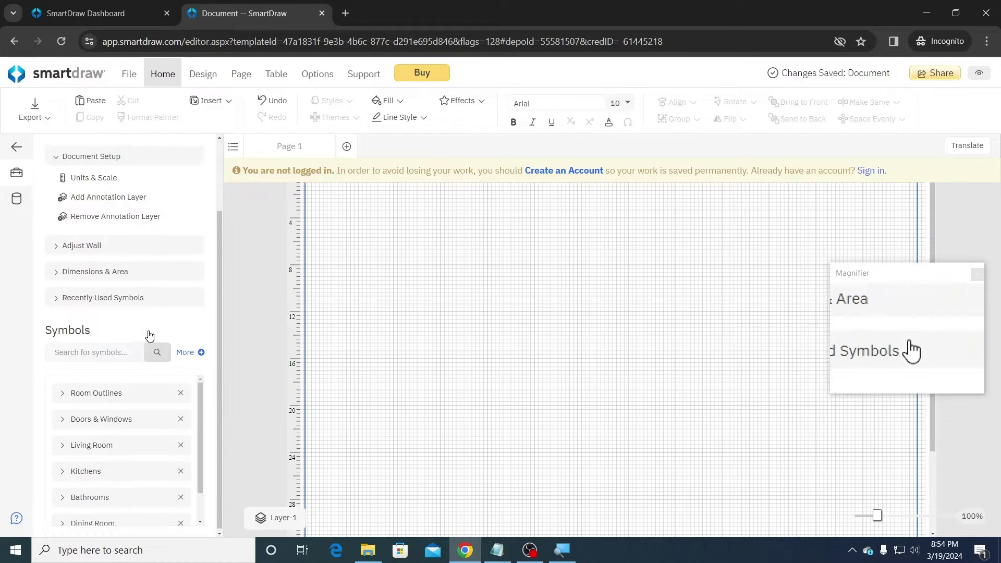
pyautogui.click(107, 394)
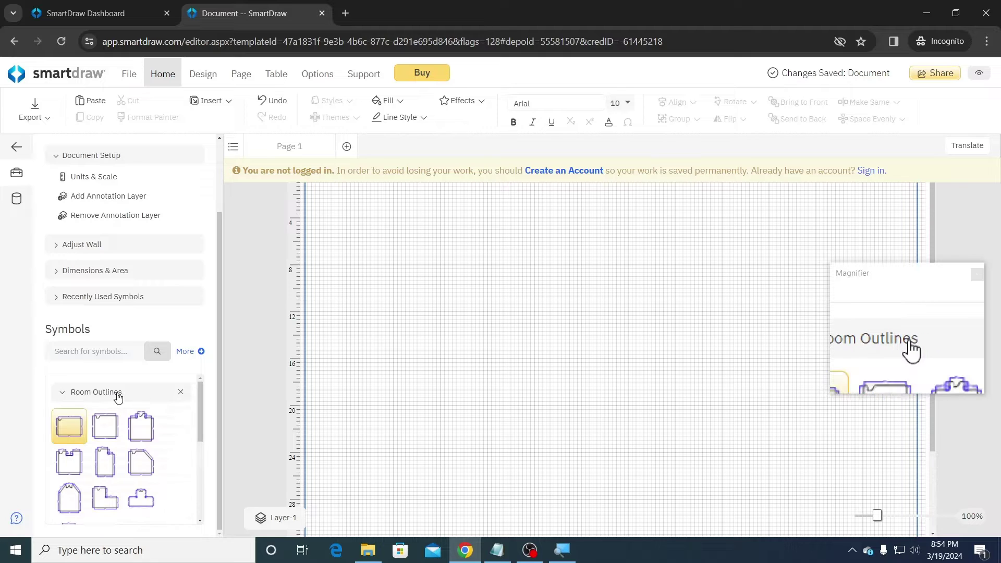
pyautogui.click(66, 430)
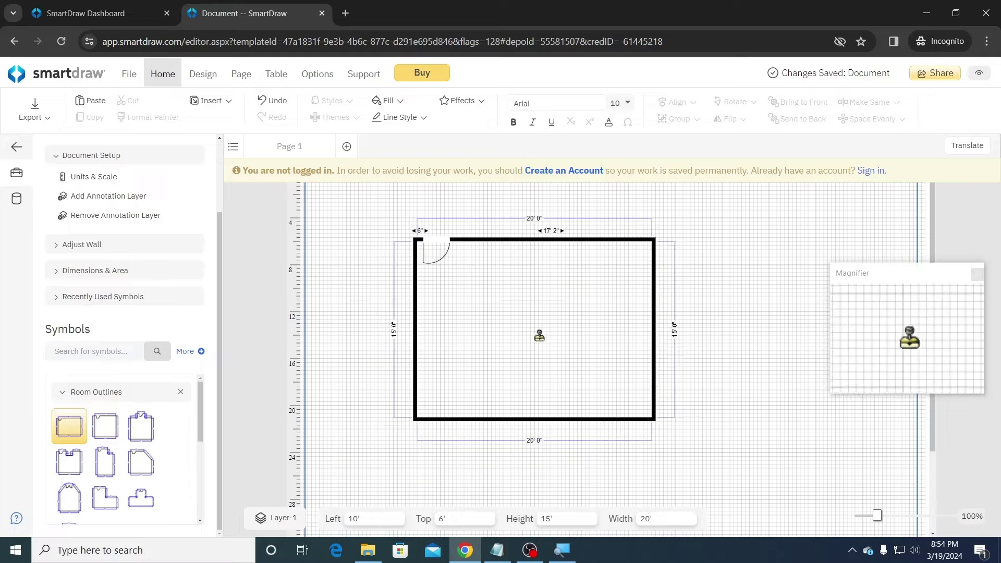
pyautogui.click(543, 337)
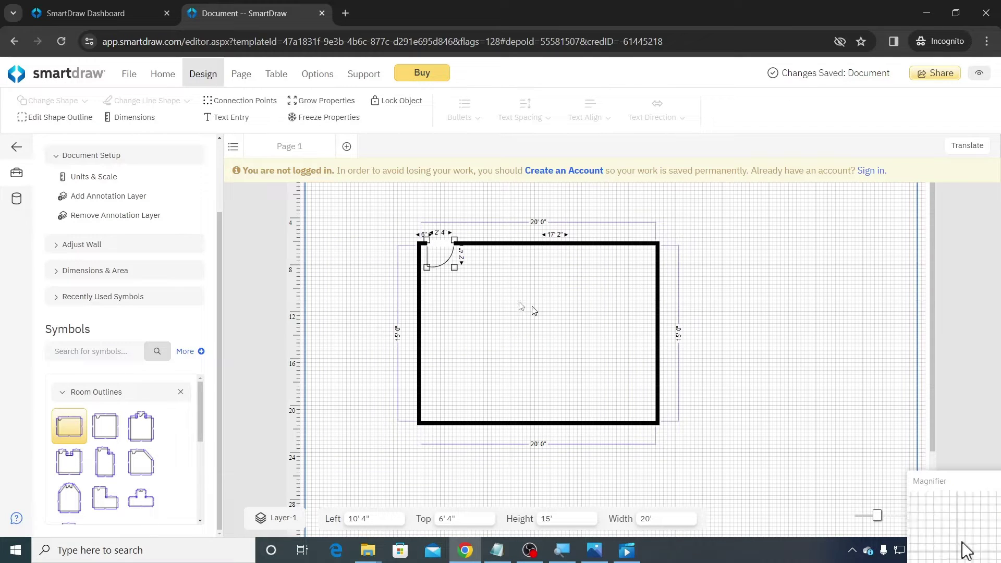
pyautogui.moveTo(454, 259); pyautogui.dragTo(454, 259)
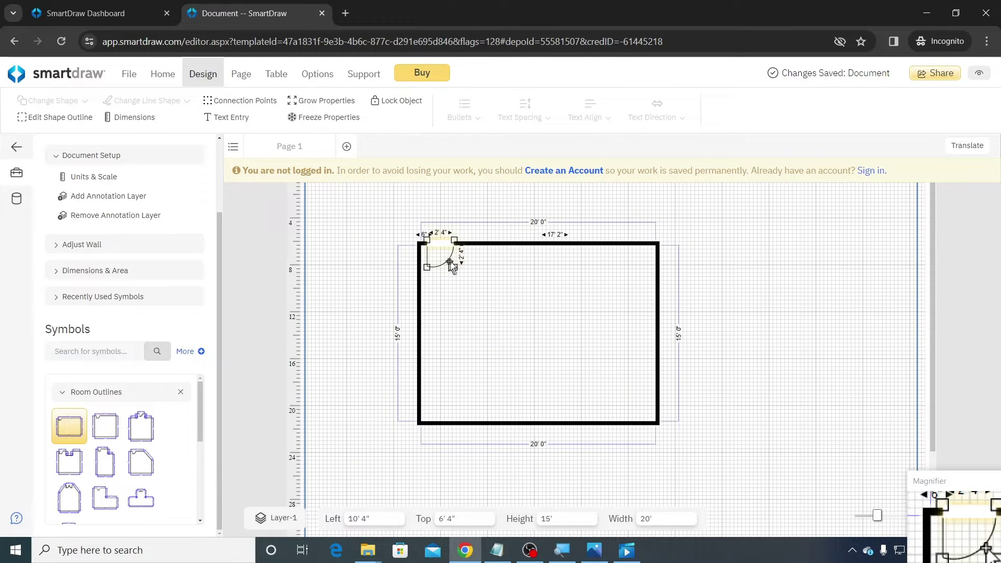
pyautogui.press('Delete')
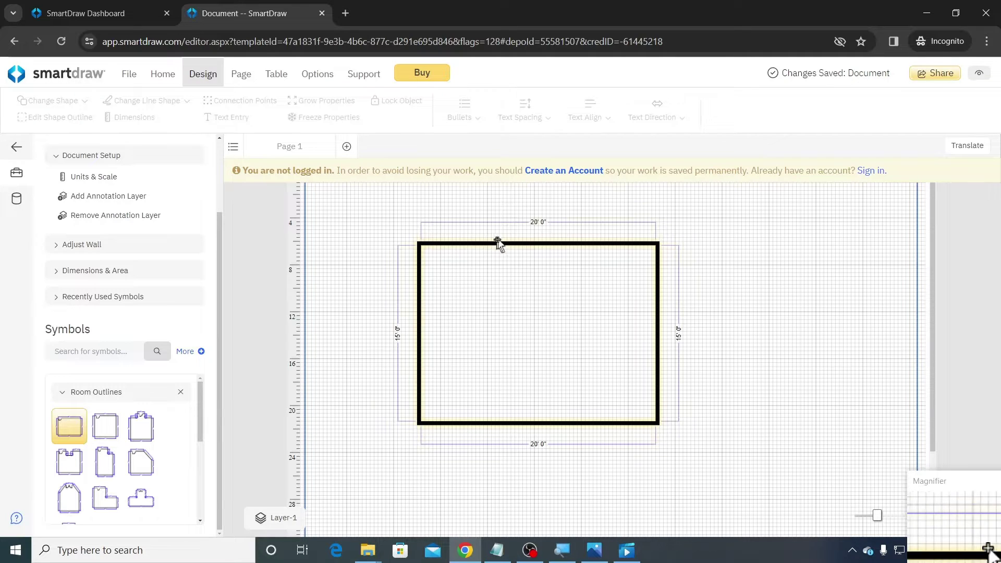
# Set the room outline's walls to a custom thickness of 9".
pyautogui.rightClick(612, 244)
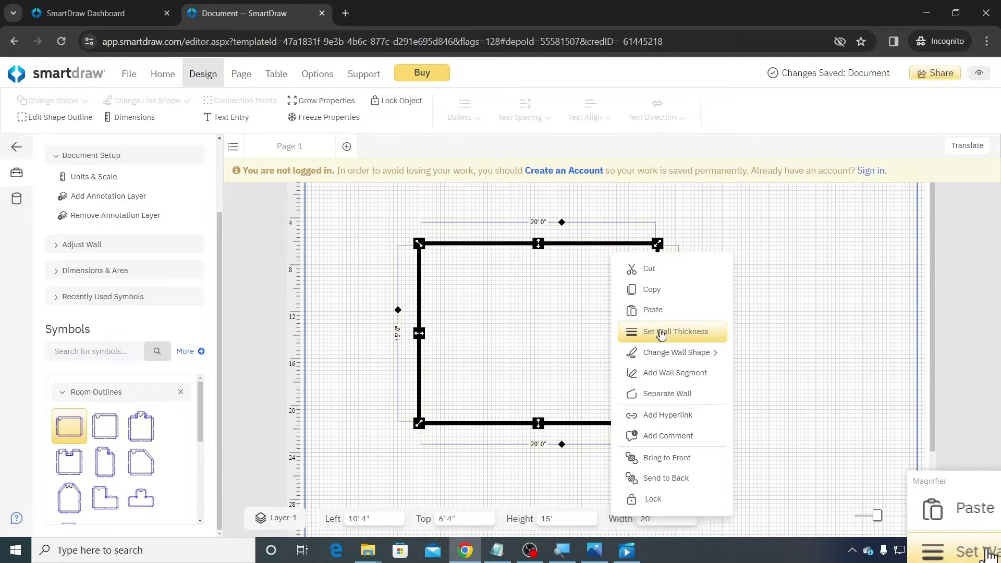
pyautogui.click(687, 335)
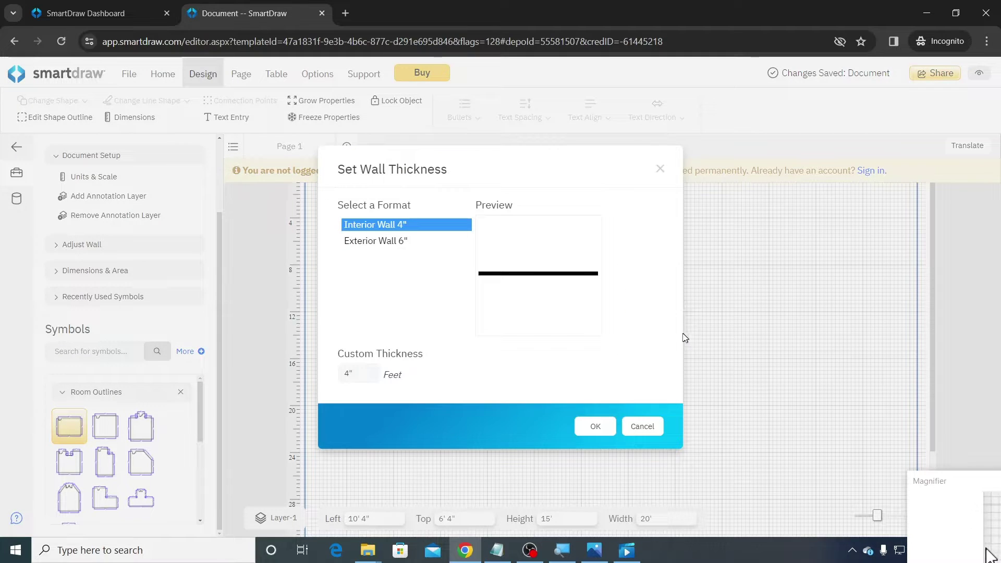
pyautogui.click(382, 249)
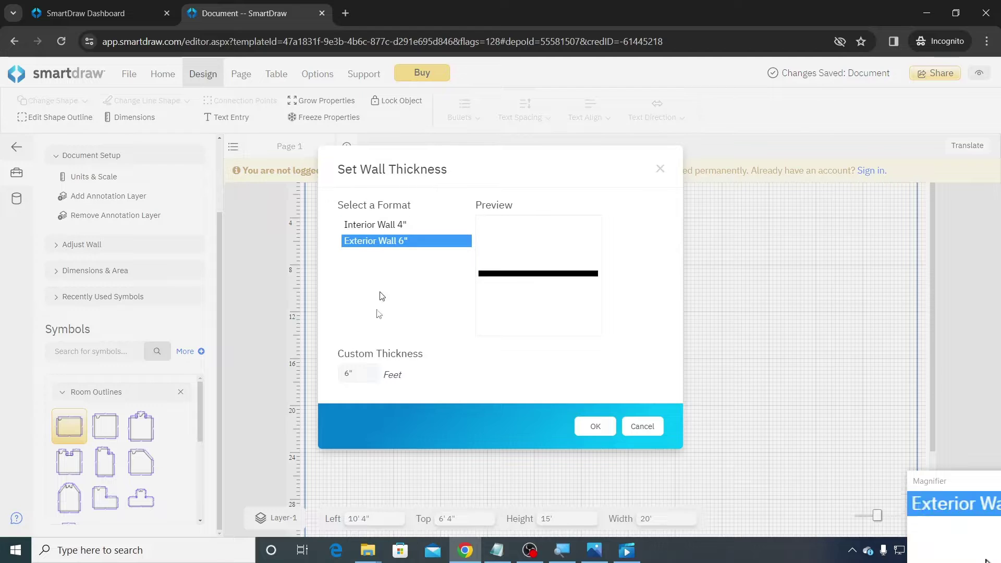
pyautogui.moveTo(353, 374); pyautogui.dragTo(343, 374)
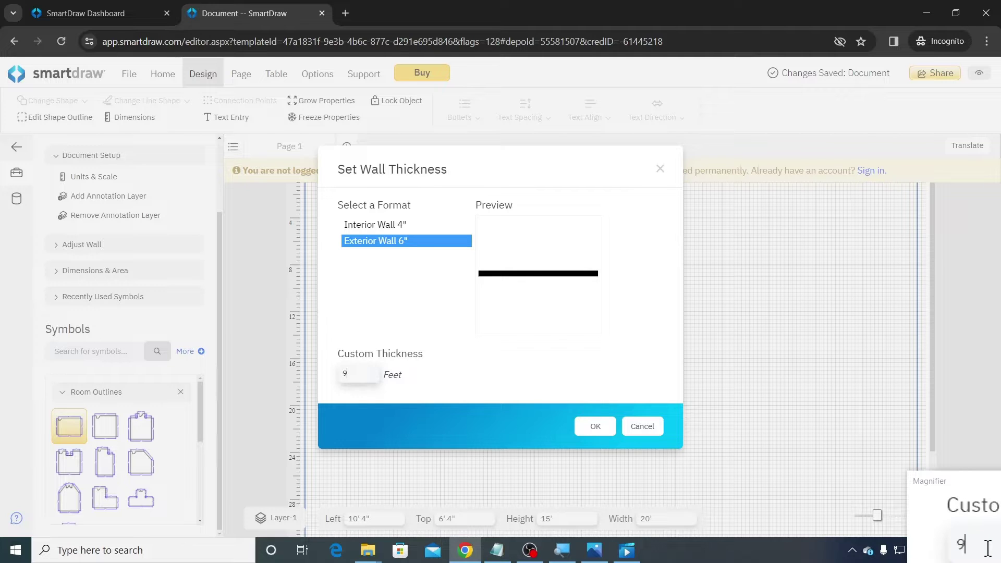
pyautogui.click(593, 427)
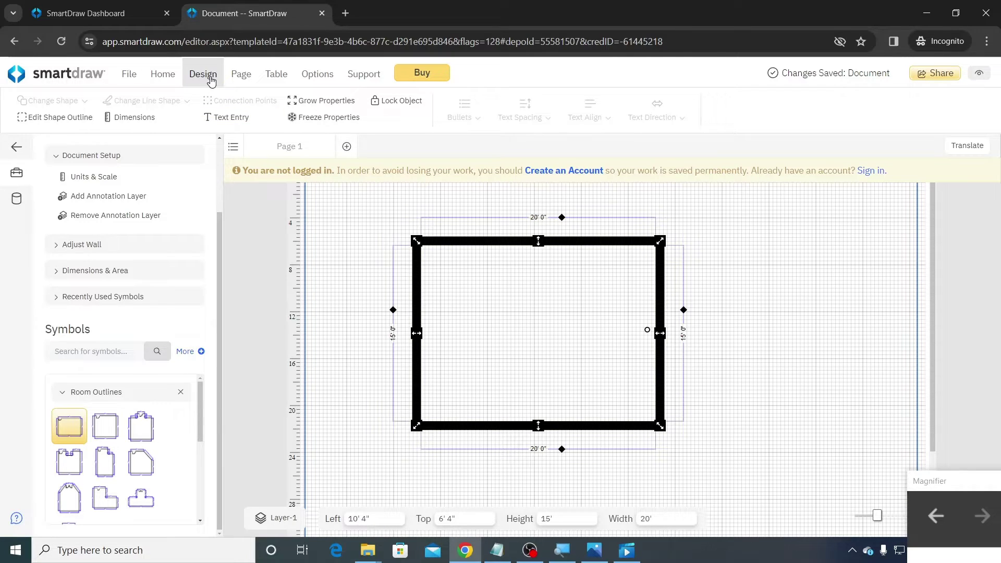
# Have the outline's walls measured from the exterior, and set the outline to 50' wide and 20' high.
pyautogui.click(142, 120)
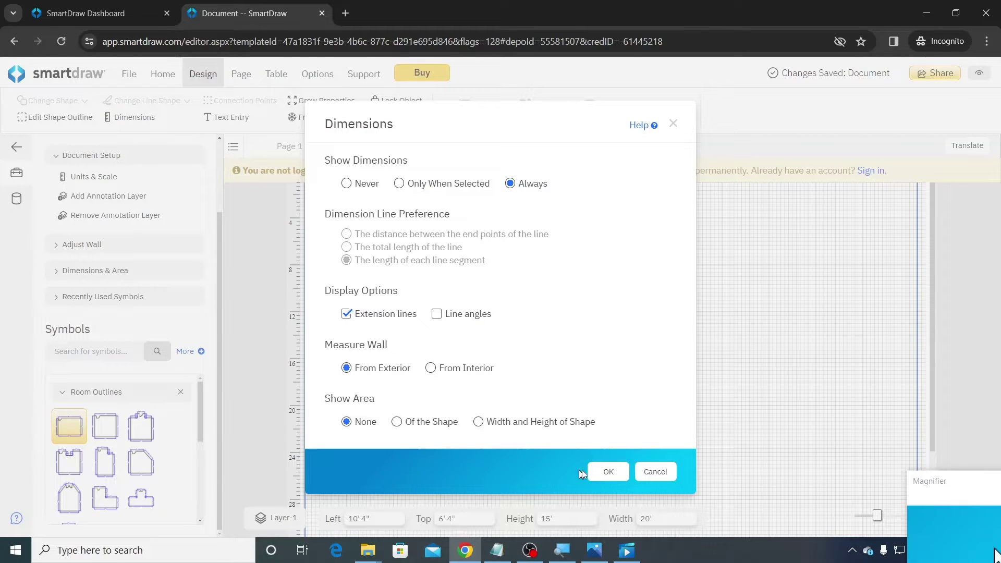
pyautogui.click(608, 472)
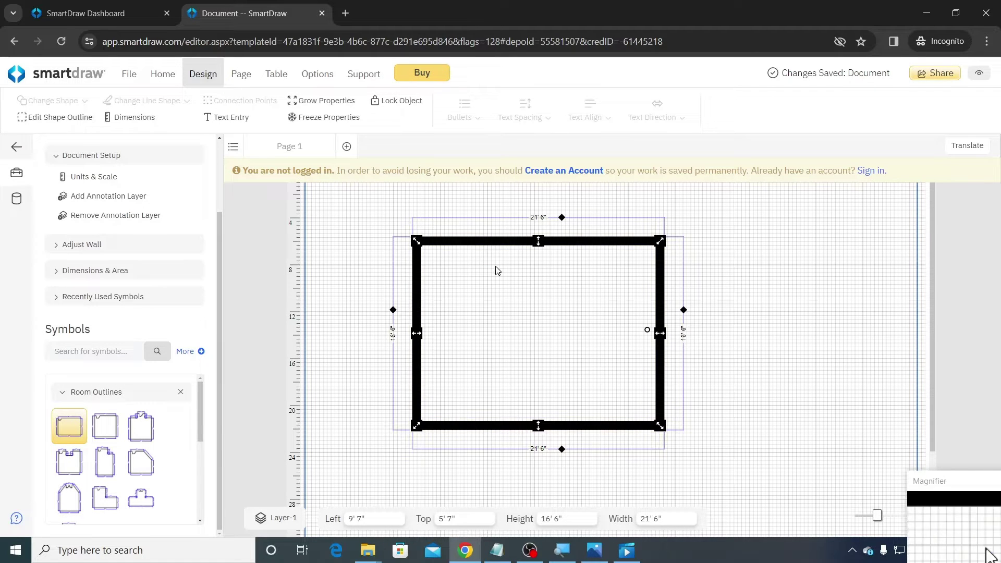
pyautogui.click(545, 218)
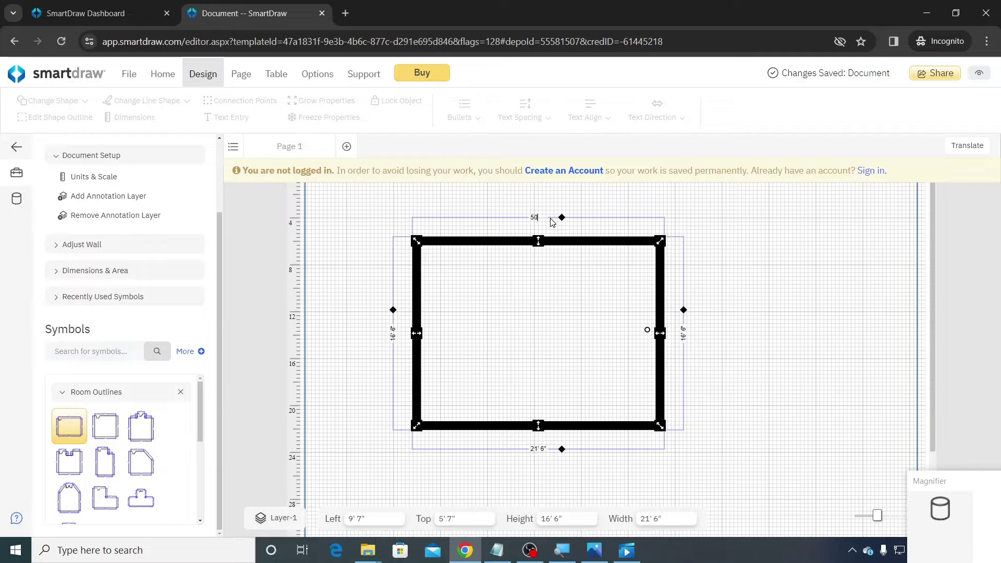
pyautogui.write('50')
pyautogui.press('Return')
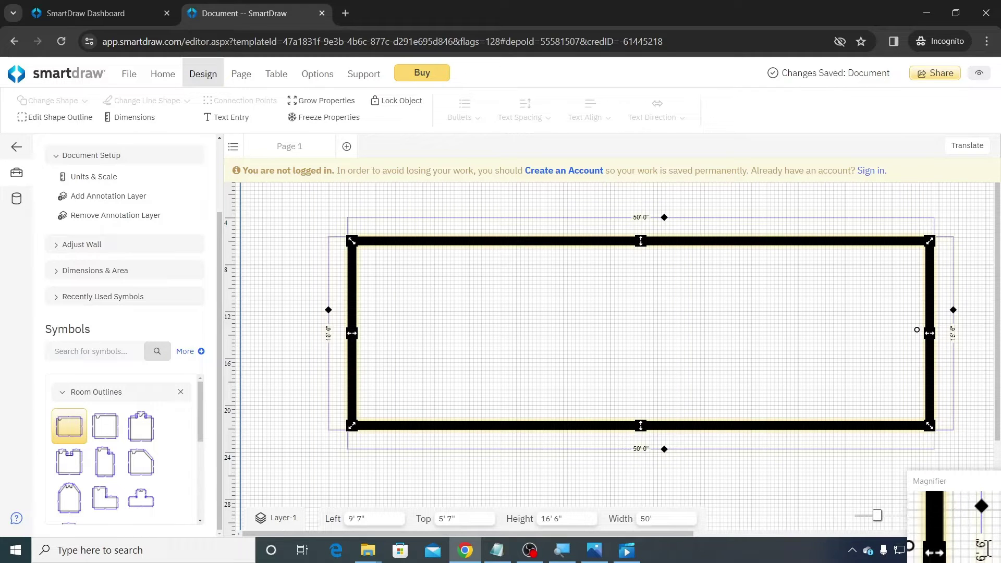
pyautogui.click(953, 333)
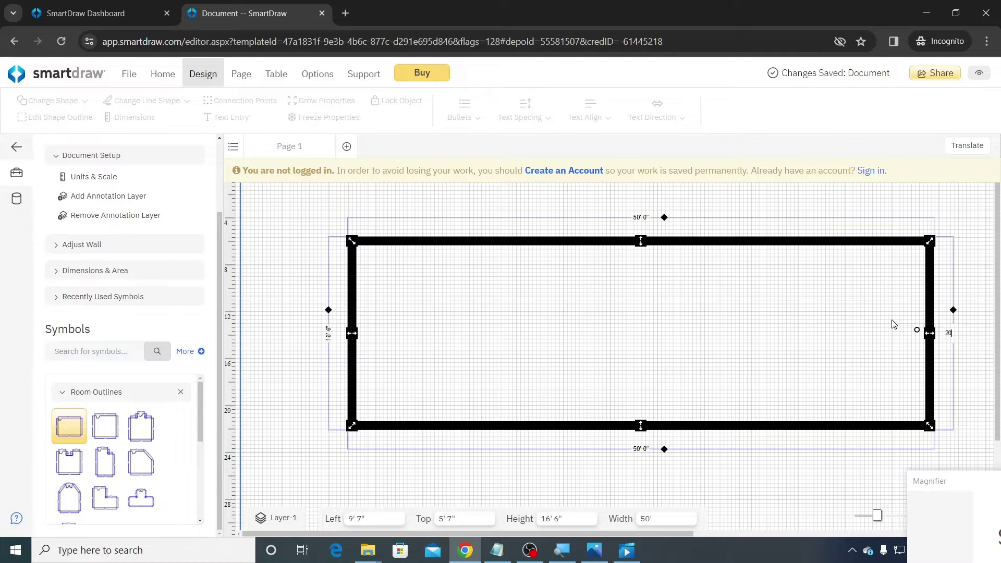
pyautogui.press('Return')
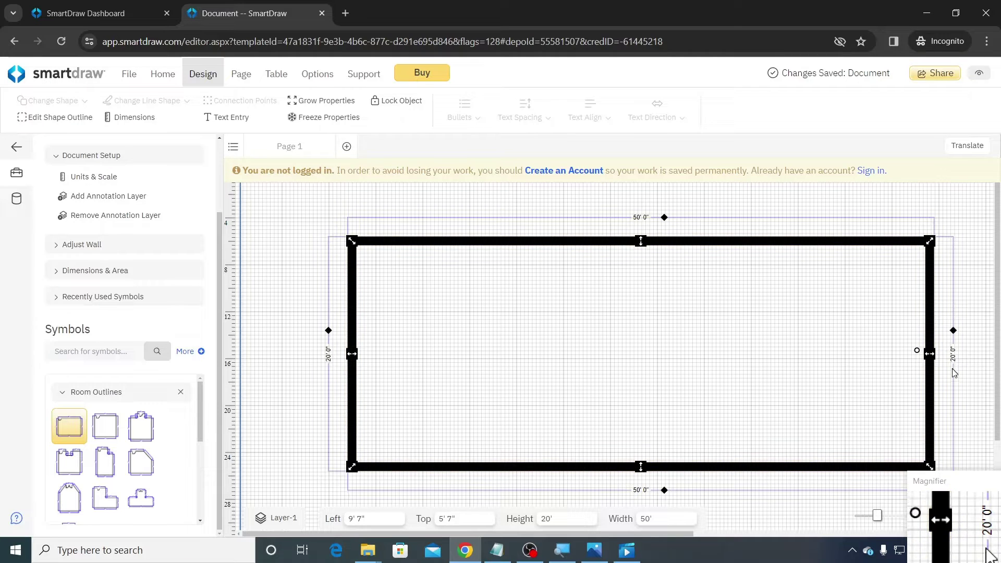
# Shift the room outline slightly up and left, and notch its lower-right corner with an added right wall segment pulled inward about 10' 3".
pyautogui.moveTo(655, 241); pyautogui.dragTo(628, 227)
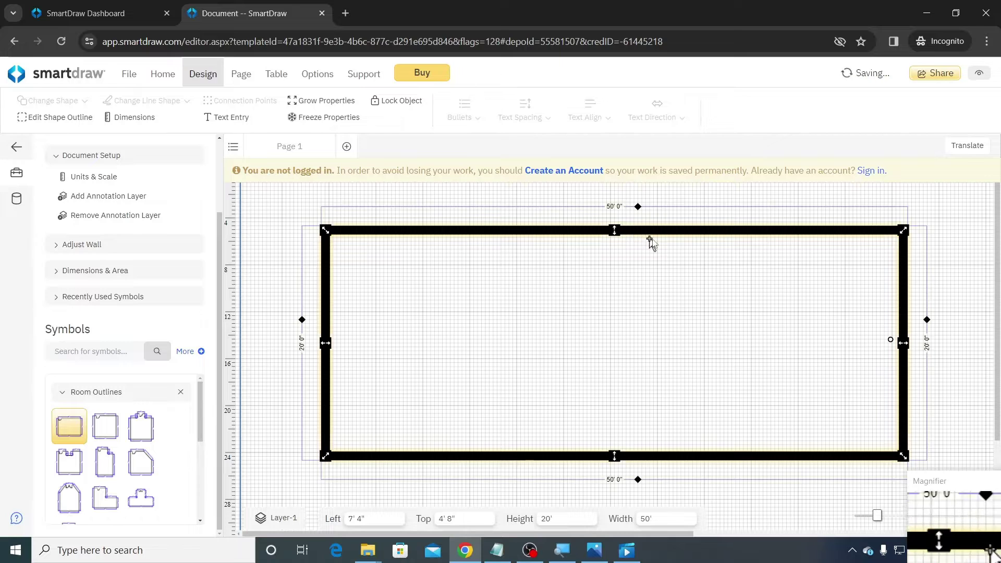
pyautogui.rightClick(903, 287)
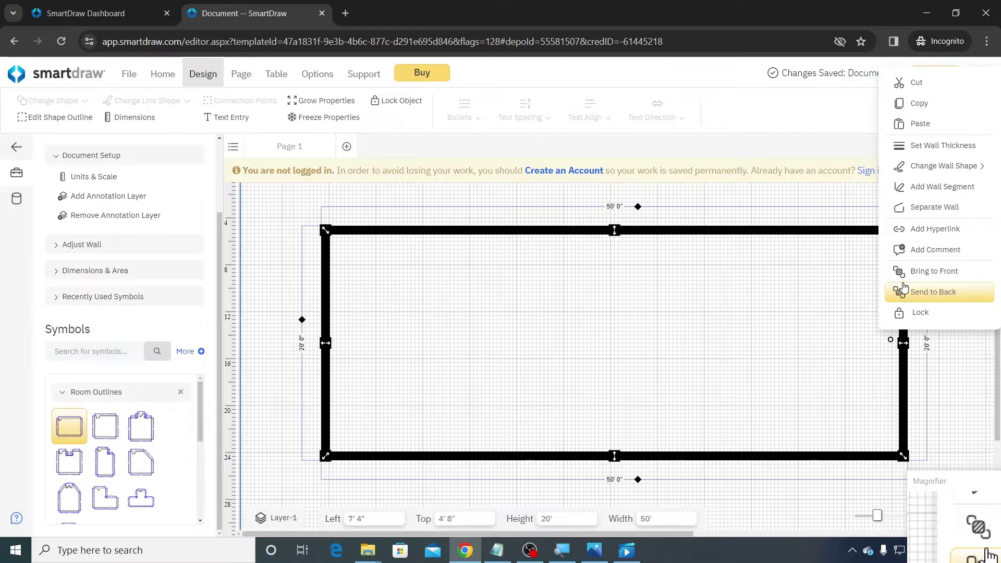
pyautogui.click(940, 191)
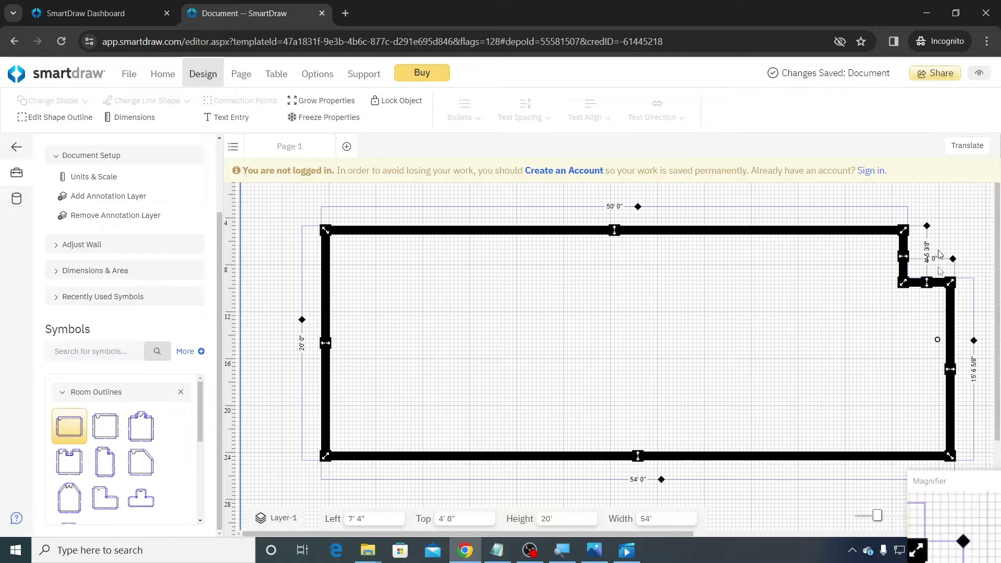
pyautogui.moveTo(950, 370); pyautogui.dragTo(783, 372)
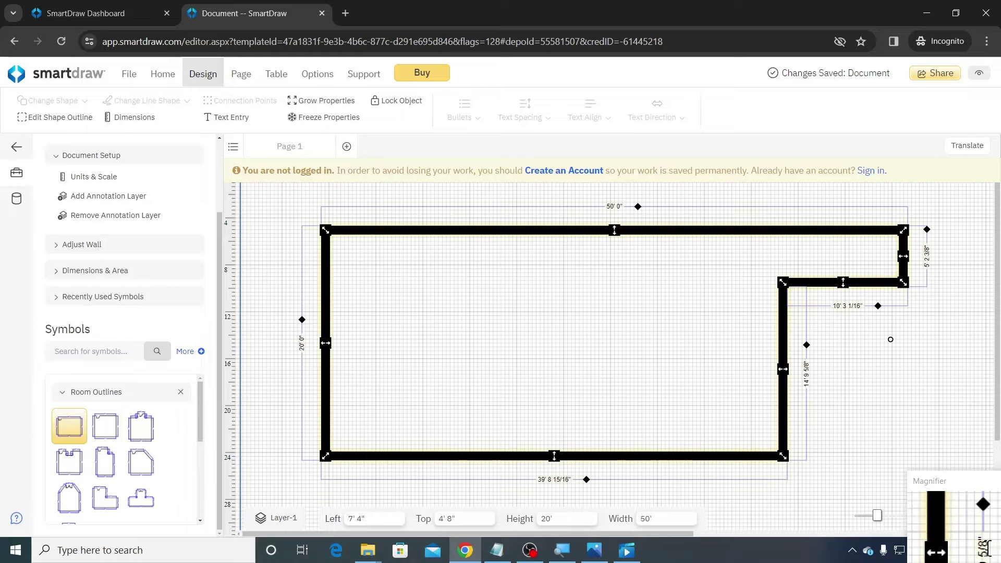
# Set the notch's vertical wall to 12' and its horizontal wall to 15'.
pyautogui.click(806, 373)
pyautogui.press('Right')
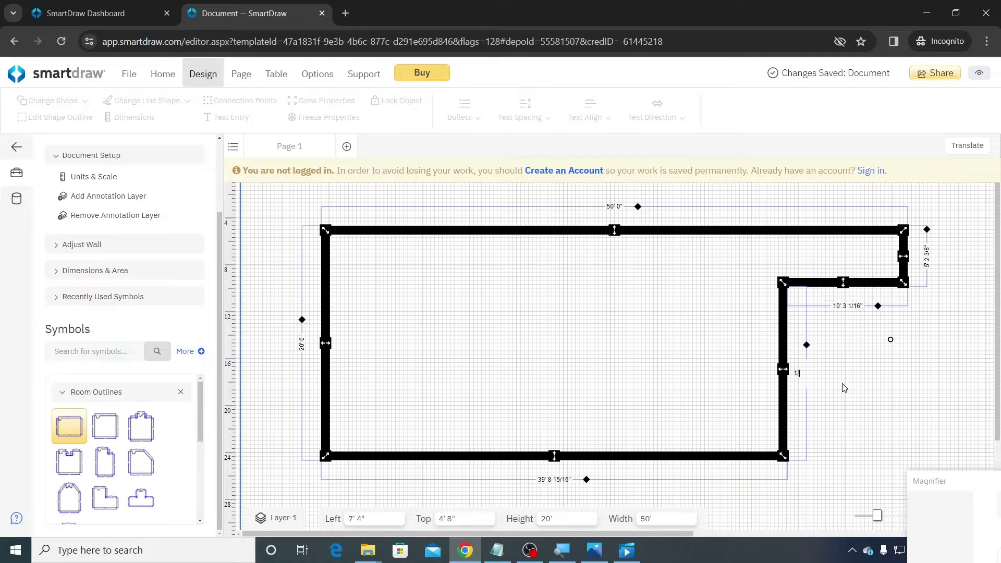
pyautogui.write('2')
pyautogui.press('Return')
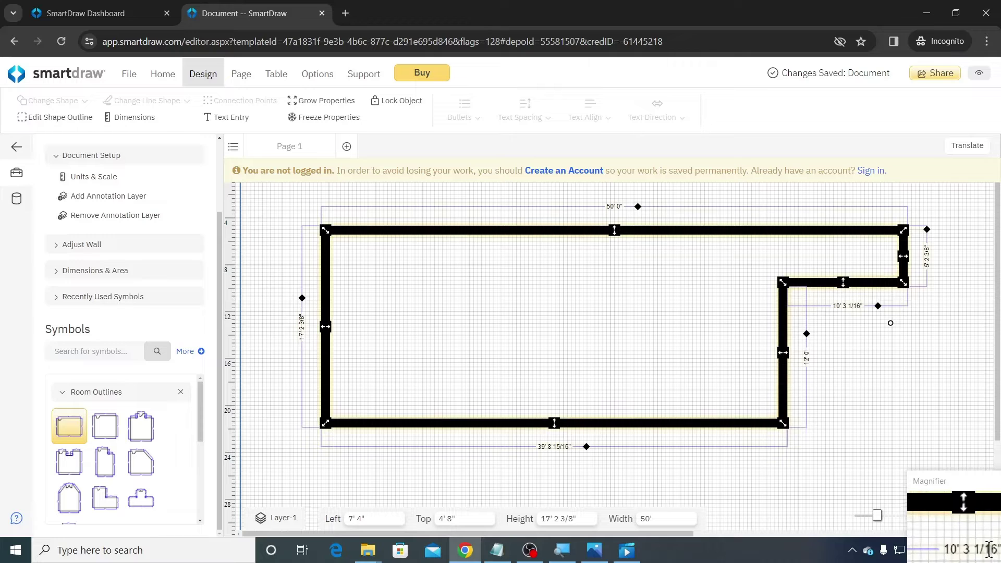
pyautogui.click(857, 305)
pyautogui.press('End')
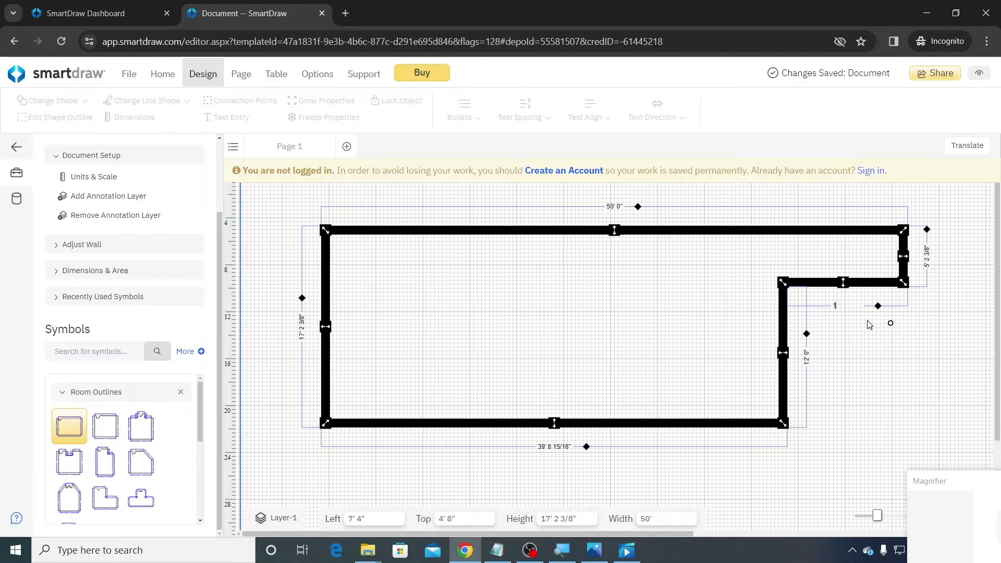
pyautogui.write('15')
pyautogui.press('Return')
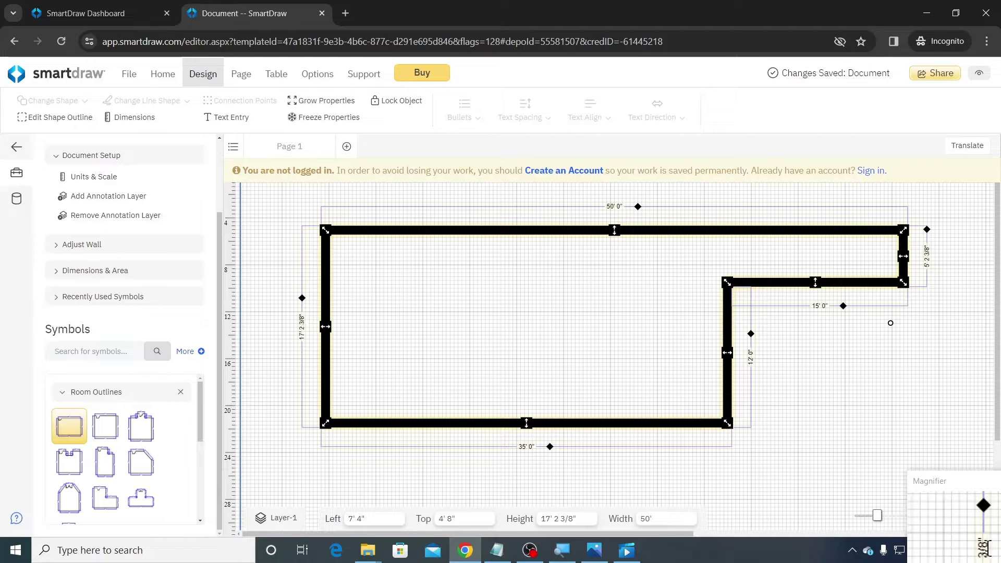
# Set the outline's left outer wall to 20' long.
pyautogui.click(307, 323)
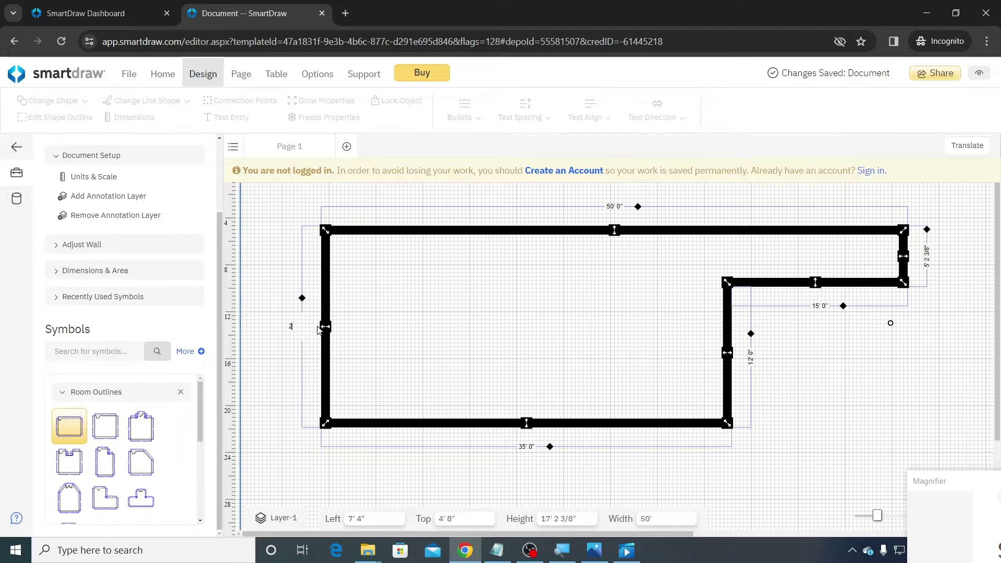
pyautogui.press('Return')
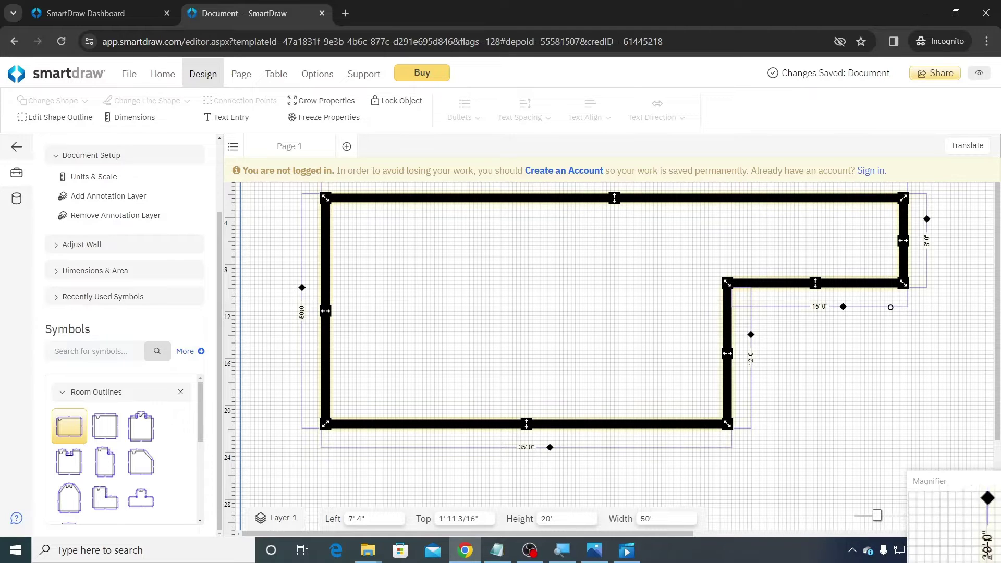
pyautogui.hotkey('ctrl', 'z')
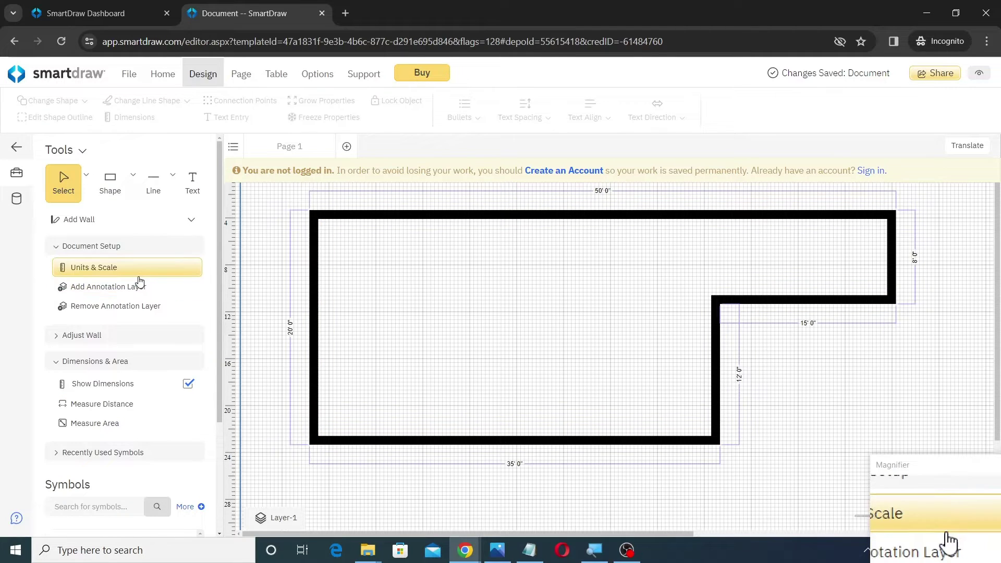
# Draw an L-shaped interior wall in the outline's left part, about 8' 7 1/2" high and 9' 3 1/2" wide.
pyautogui.click(81, 224)
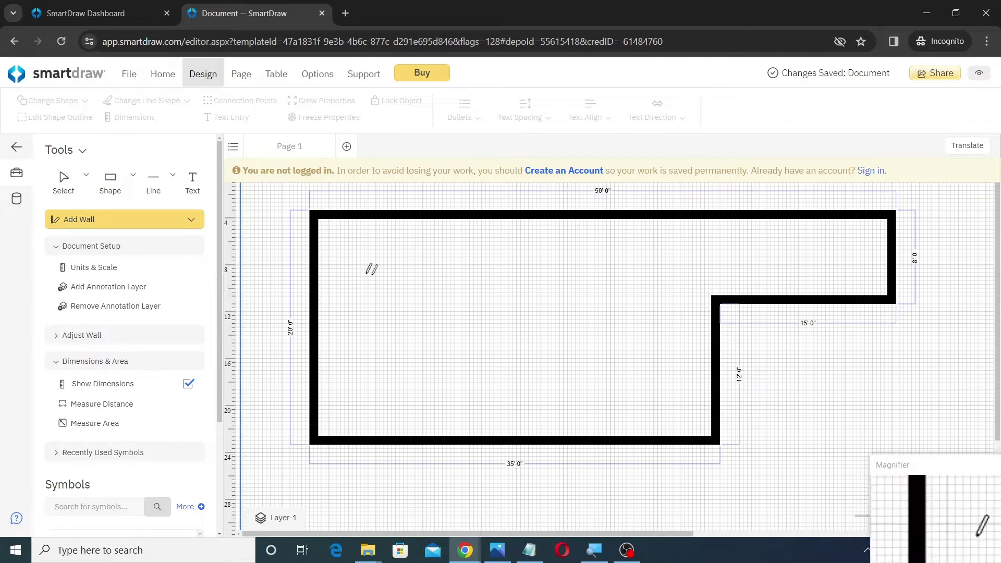
pyautogui.moveTo(451, 254)
pyautogui.mouseDown()
pyautogui.moveTo(451, 355)
pyautogui.moveTo(341, 354)
pyautogui.mouseUp()
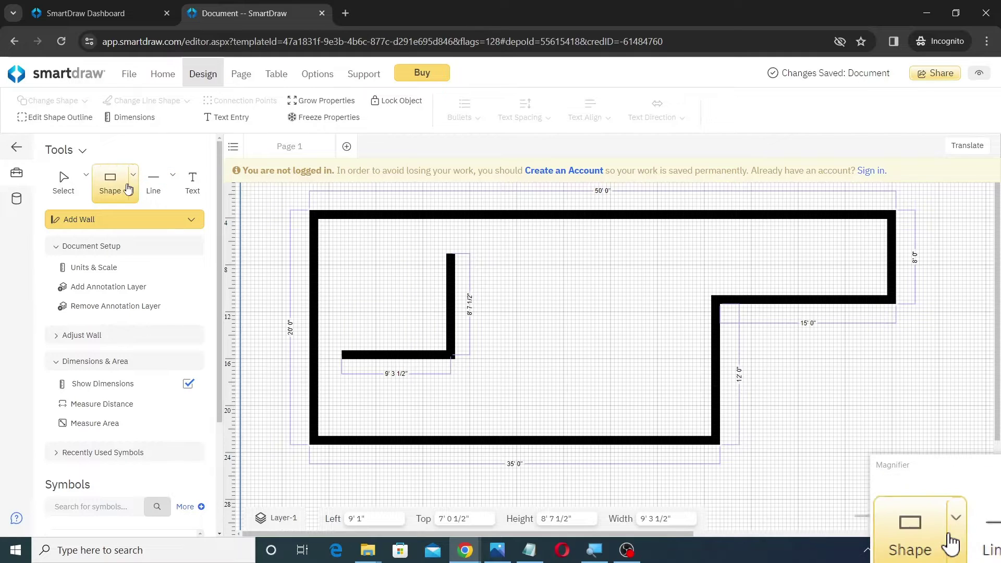
pyautogui.click(63, 182)
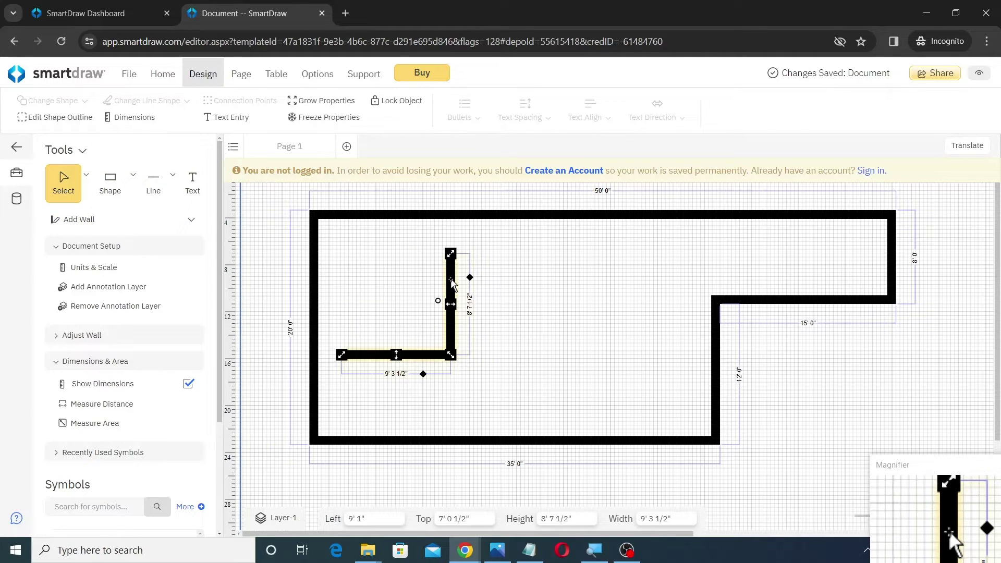
# Give the L-shaped wall the Interior Wall format with a custom thickness of 4.5".
pyautogui.rightClick(451, 281)
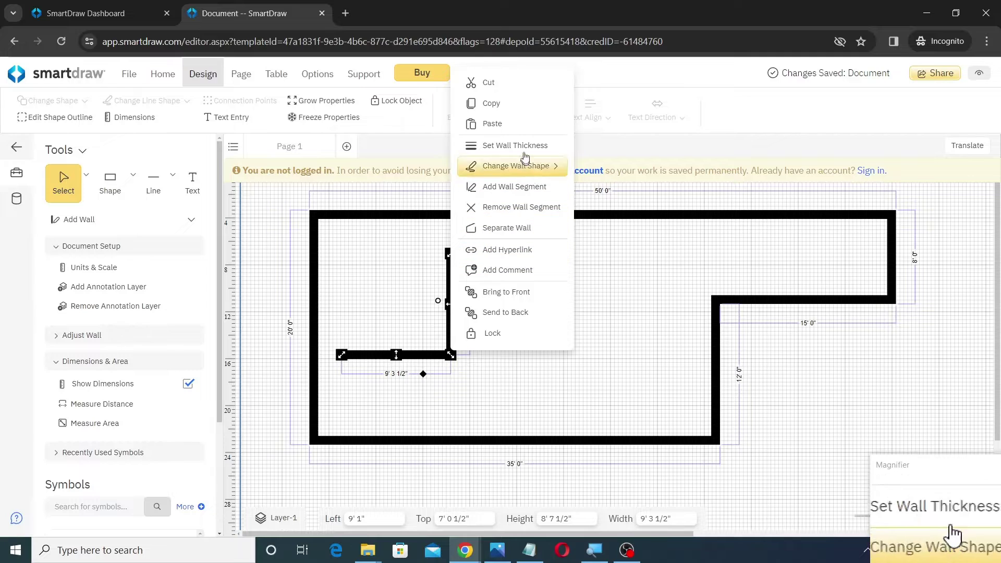
pyautogui.click(509, 146)
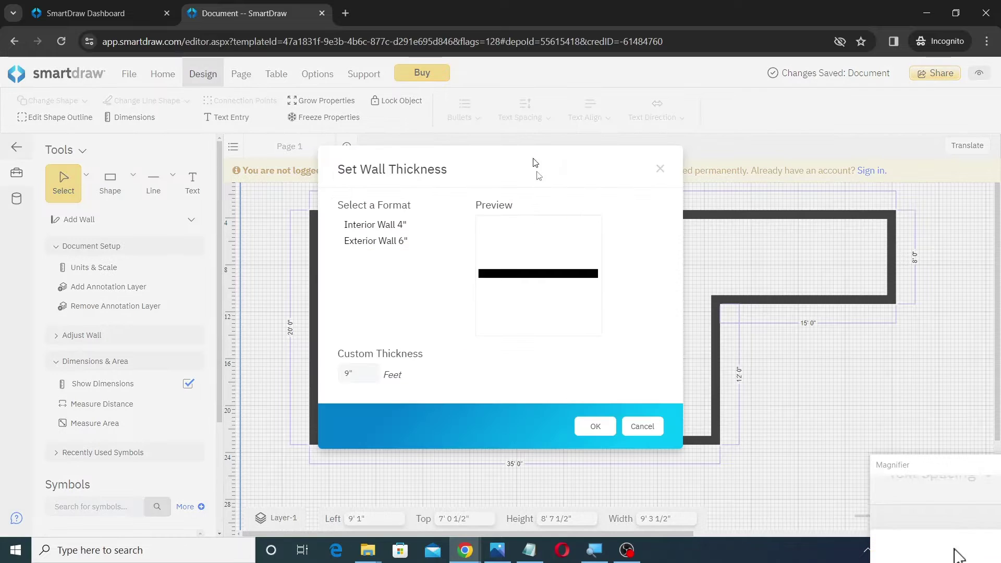
pyautogui.click(386, 225)
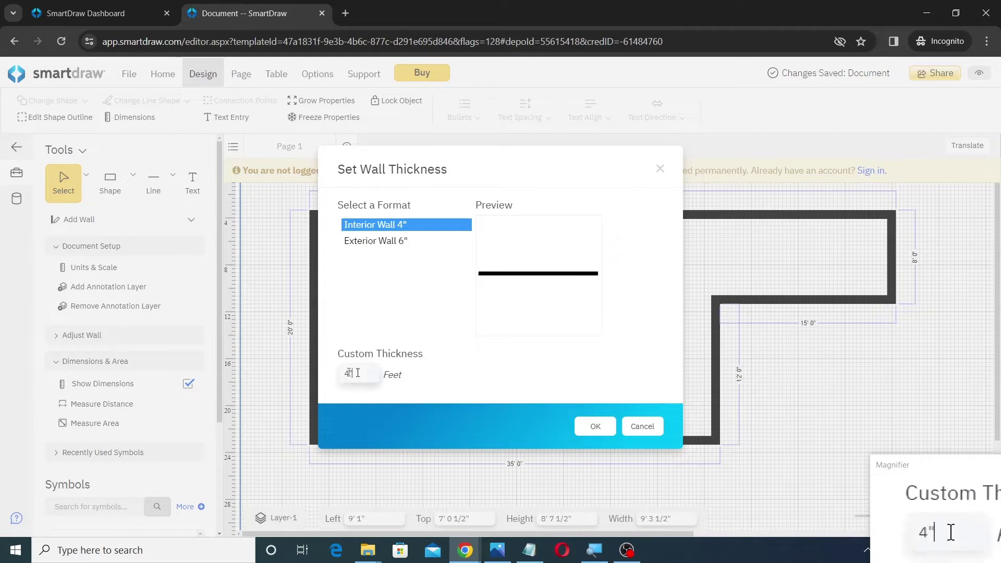
pyautogui.click(356, 374)
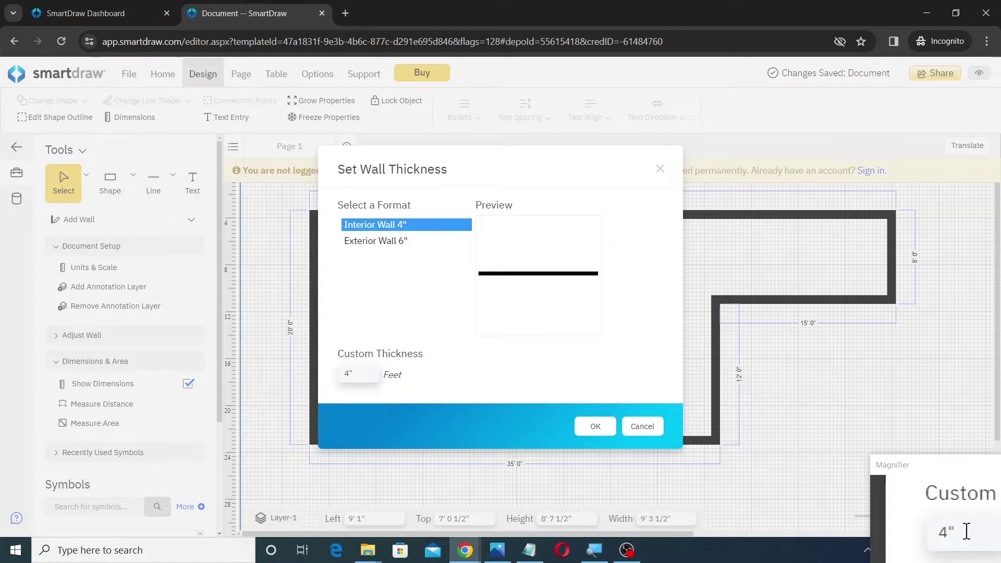
pyautogui.write('.5')
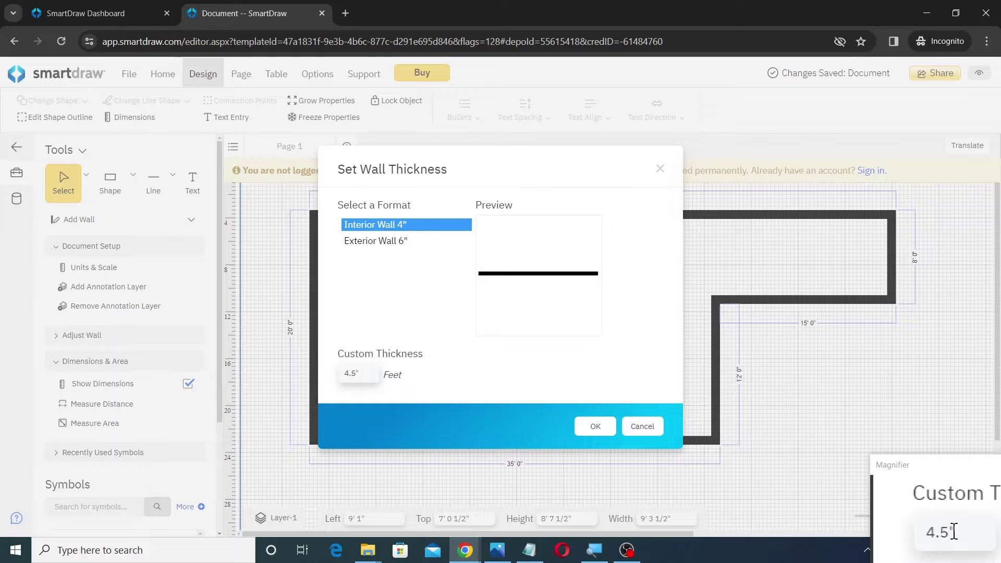
pyautogui.click(595, 426)
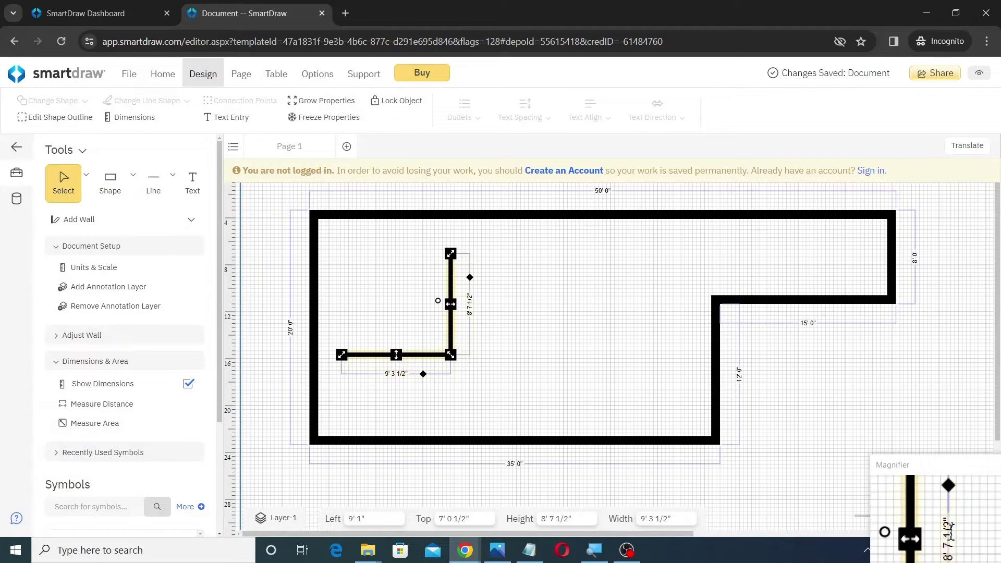
# Size the L-shaped wall to 10' high and 15' wide, and fit it into the outline's upper-left corner to enclose a room.
pyautogui.click(471, 301)
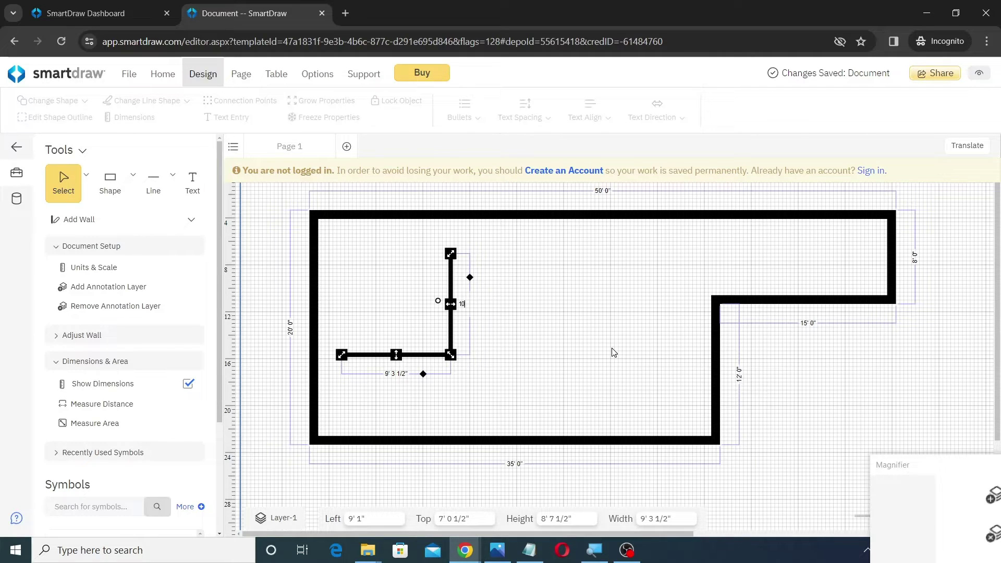
pyautogui.write('10')
pyautogui.press('Return')
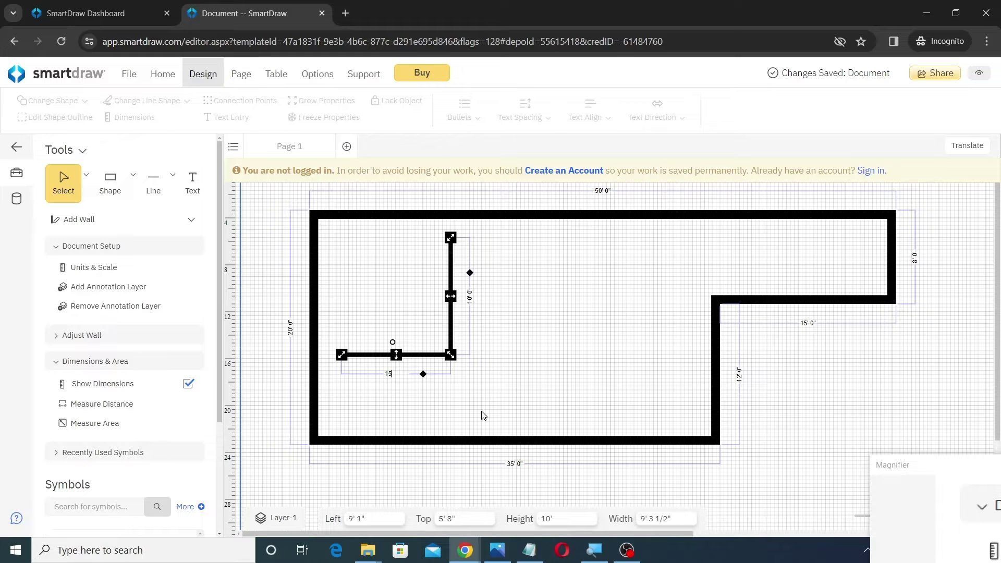
pyautogui.write('15')
pyautogui.press('Return')
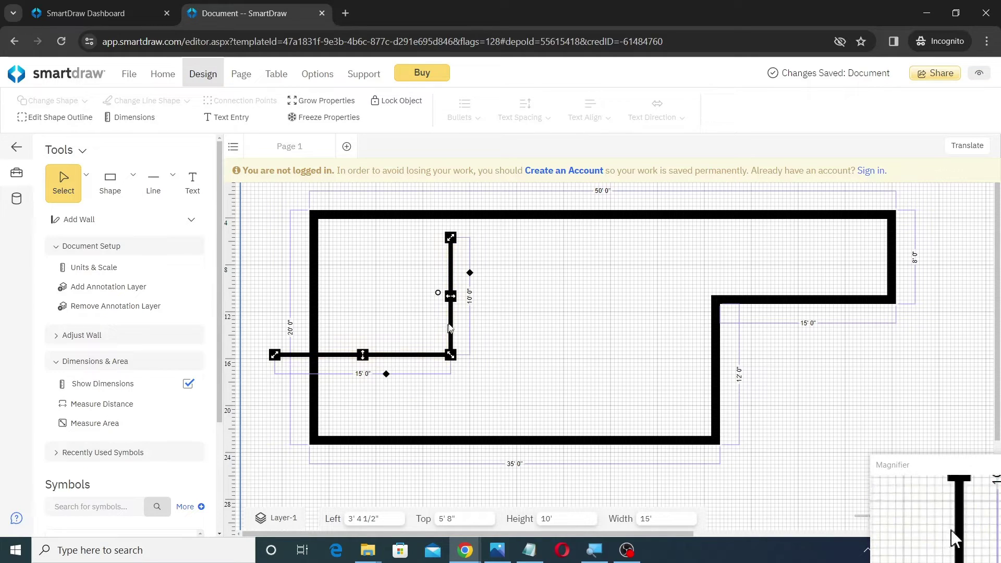
pyautogui.moveTo(454, 327); pyautogui.dragTo(495, 324)
pyautogui.click(652, 311)
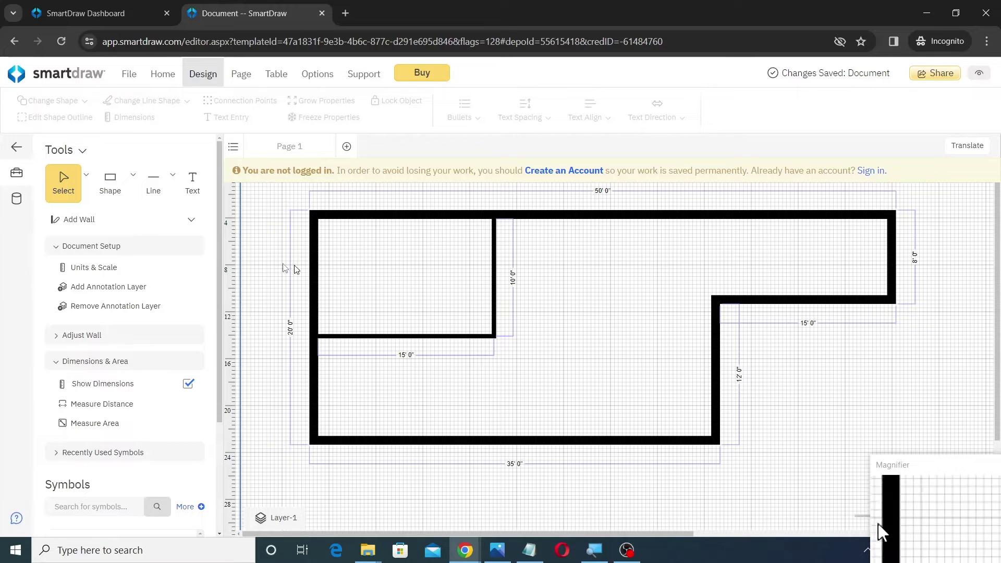
# Draw a vertical interior wall and fit it between the corner of the L-shaped wall and the outline's bottom wall.
pyautogui.click(82, 220)
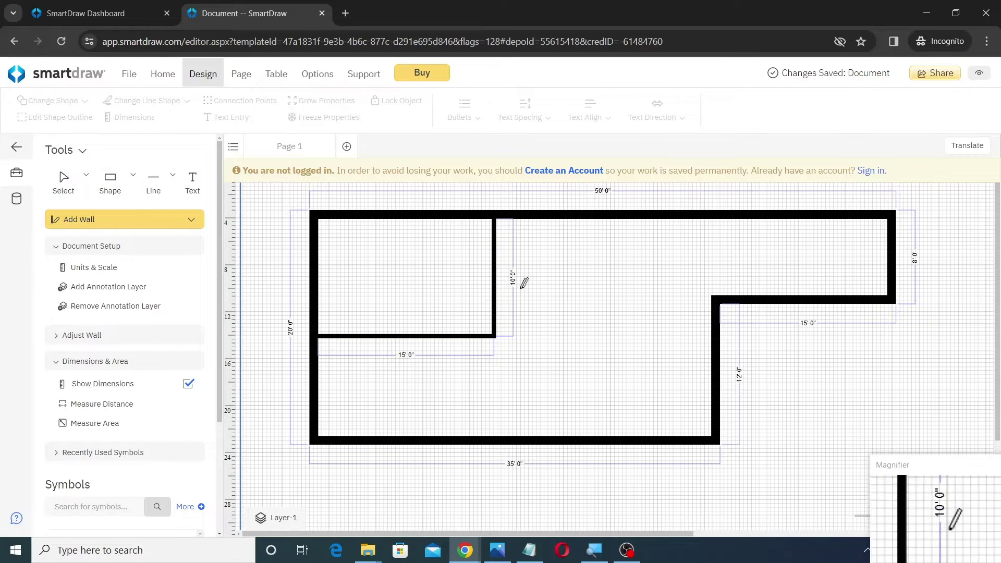
pyautogui.moveTo(591, 274); pyautogui.dragTo(590, 347)
pyautogui.click(62, 182)
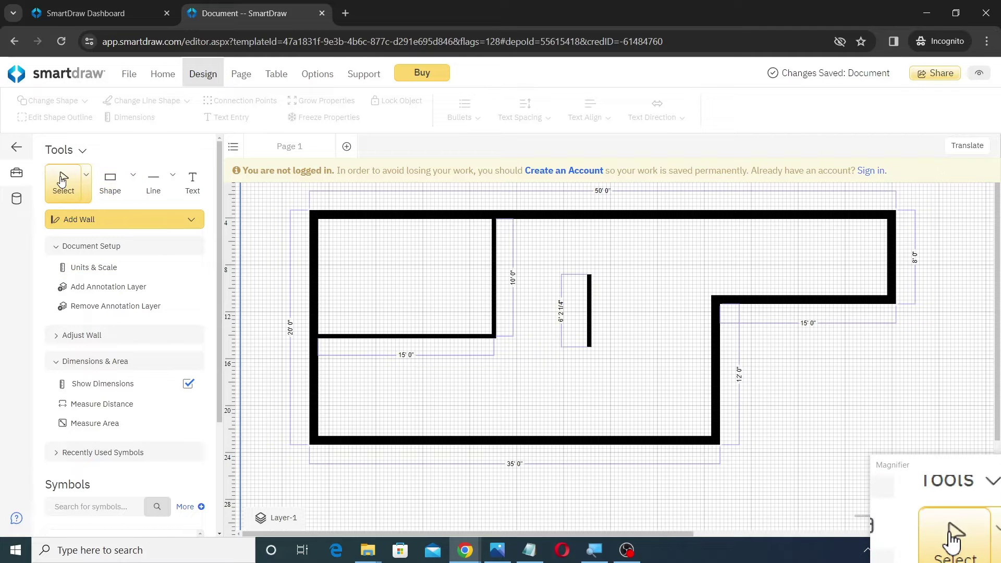
pyautogui.click(583, 320)
pyautogui.moveTo(583, 320); pyautogui.dragTo(494, 440)
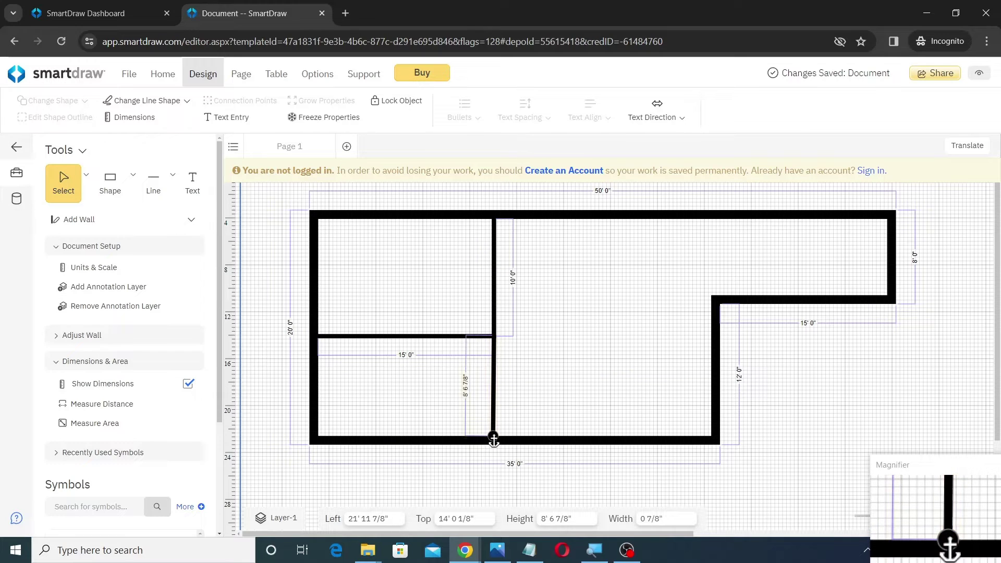
pyautogui.click(567, 370)
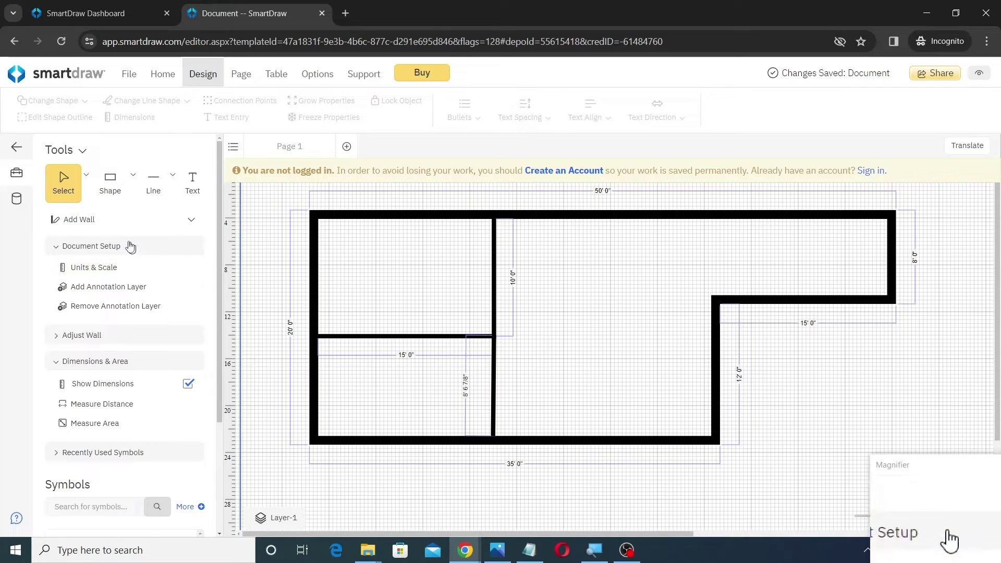
# Draw a vertical wall about 6' 6 1/4" long in the open middle area, and mark a 12' distance inward from the right outer wall.
pyautogui.click(96, 222)
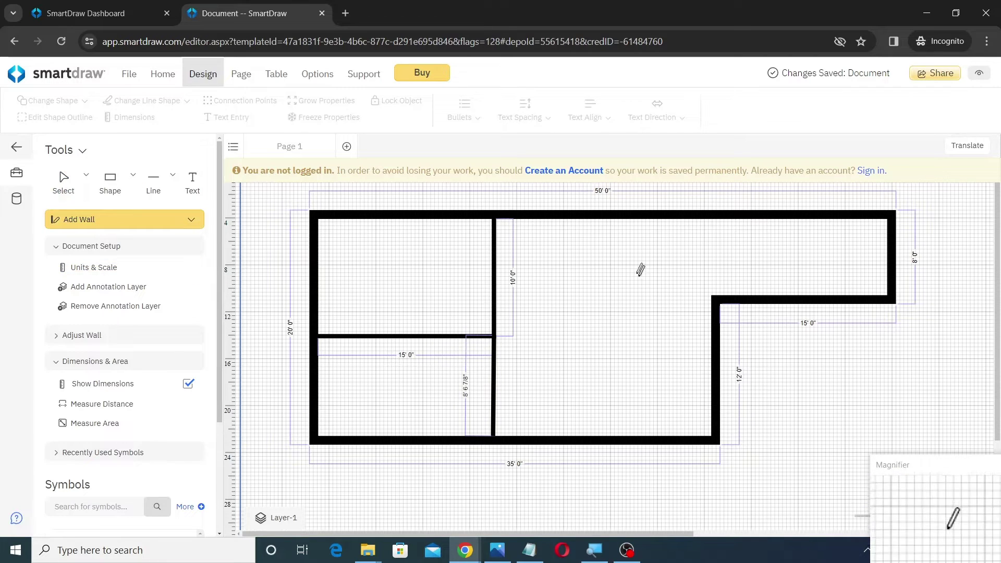
pyautogui.moveTo(633, 270); pyautogui.dragTo(632, 346)
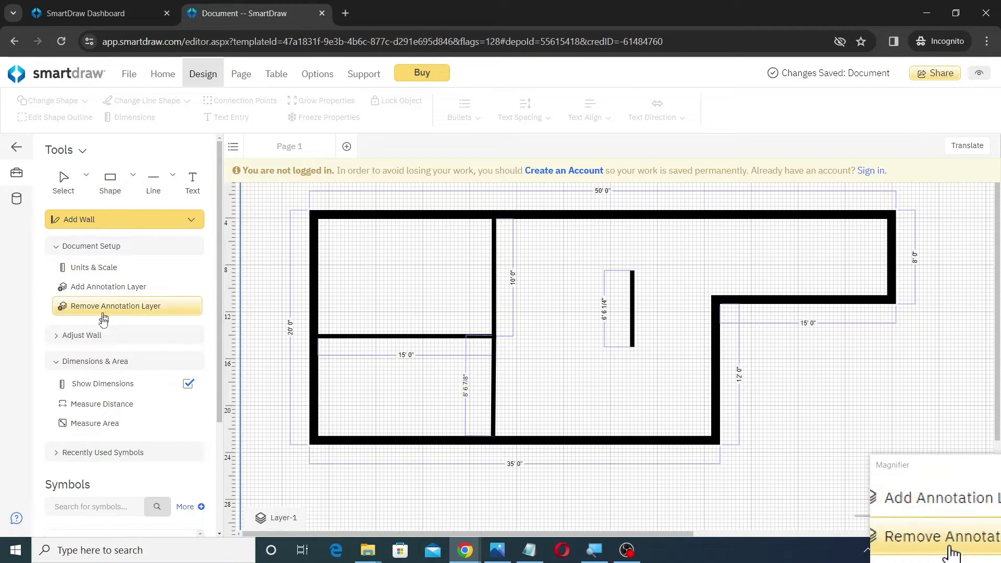
pyautogui.click(97, 364)
pyautogui.click(97, 363)
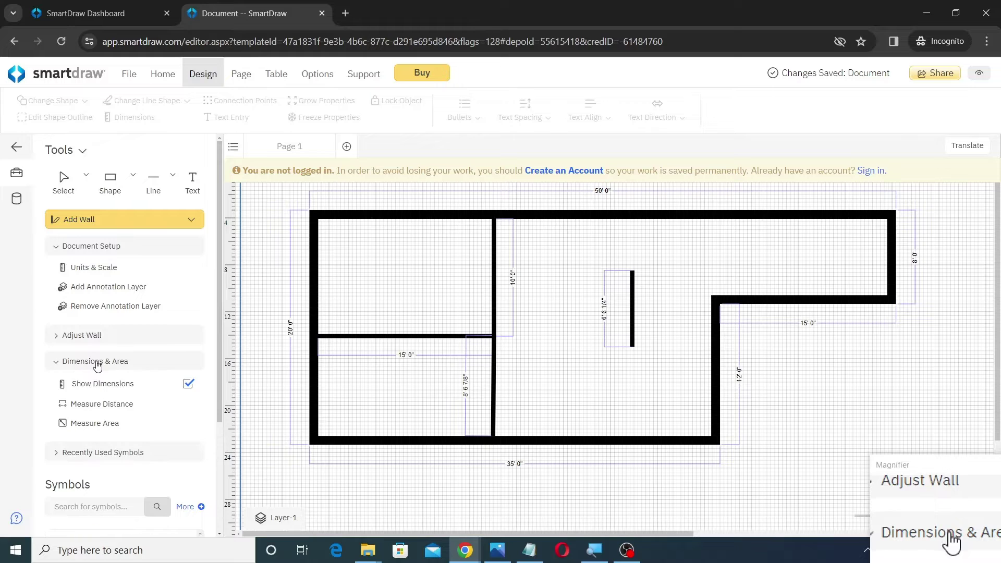
pyautogui.click(90, 409)
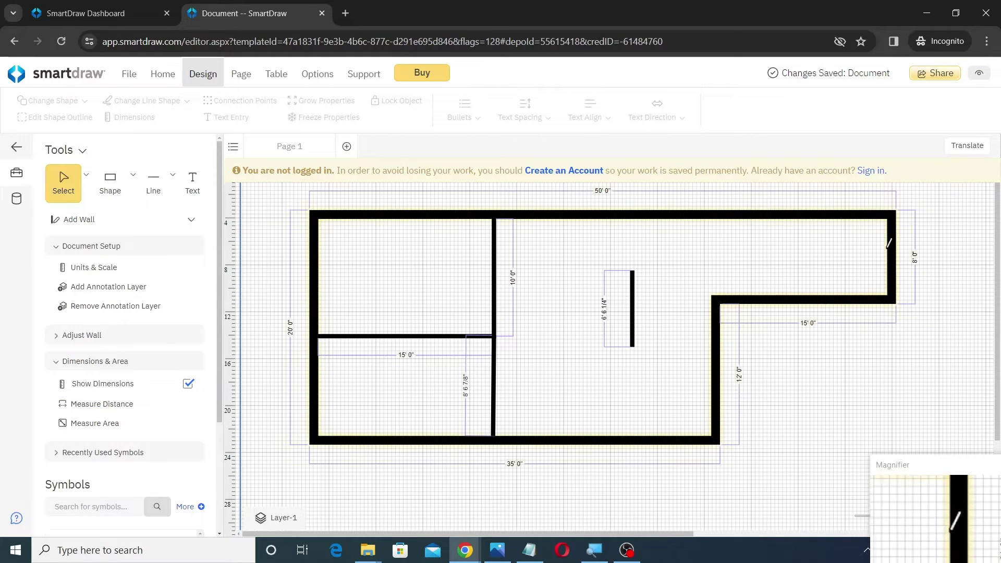
pyautogui.moveTo(889, 247); pyautogui.dragTo(748, 249)
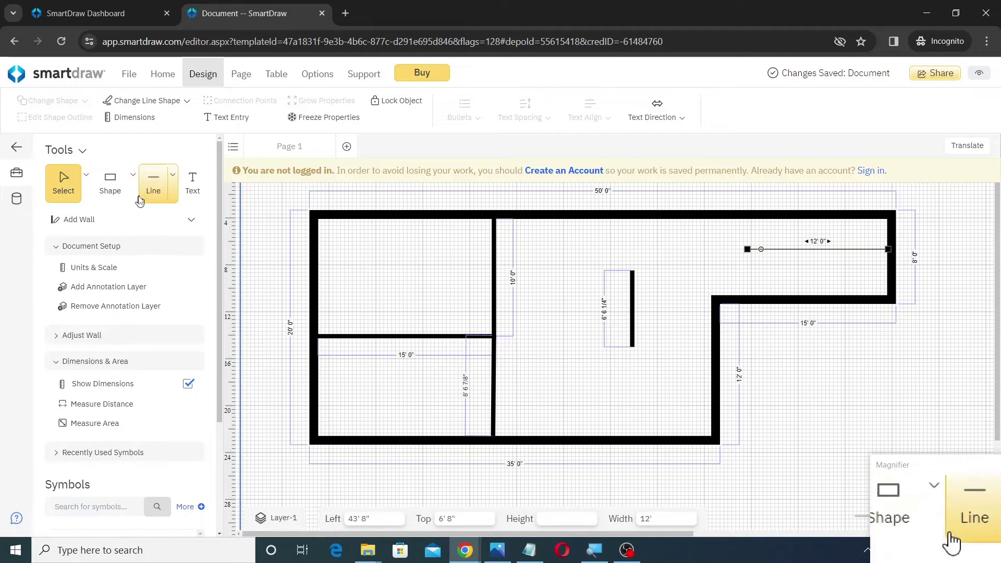
# Move the loose vertical wall to the inner end of the 12' distance line, spanning the narrow right wing.
pyautogui.click(635, 312)
pyautogui.moveTo(636, 312); pyautogui.dragTo(746, 268)
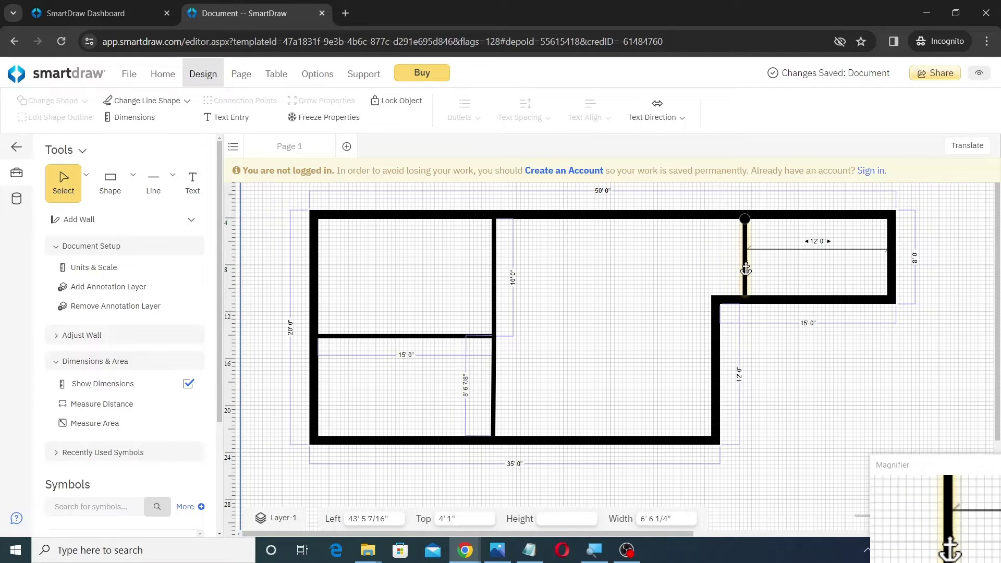
pyautogui.click(771, 280)
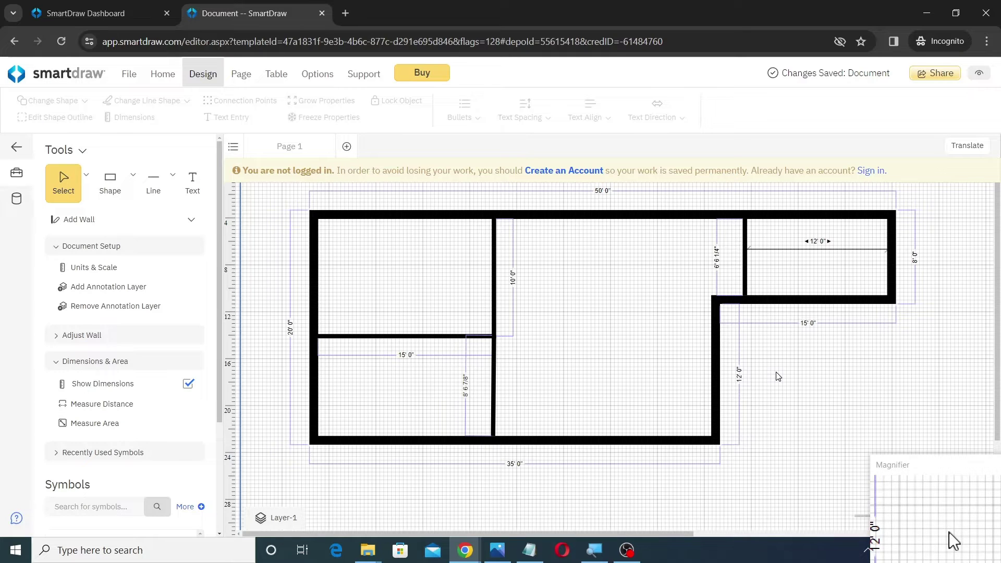
# Place a Door (28") symbol from Doors & Windows in the open middle area of the plan.
pyautogui.scroll(-1, 171, 322)
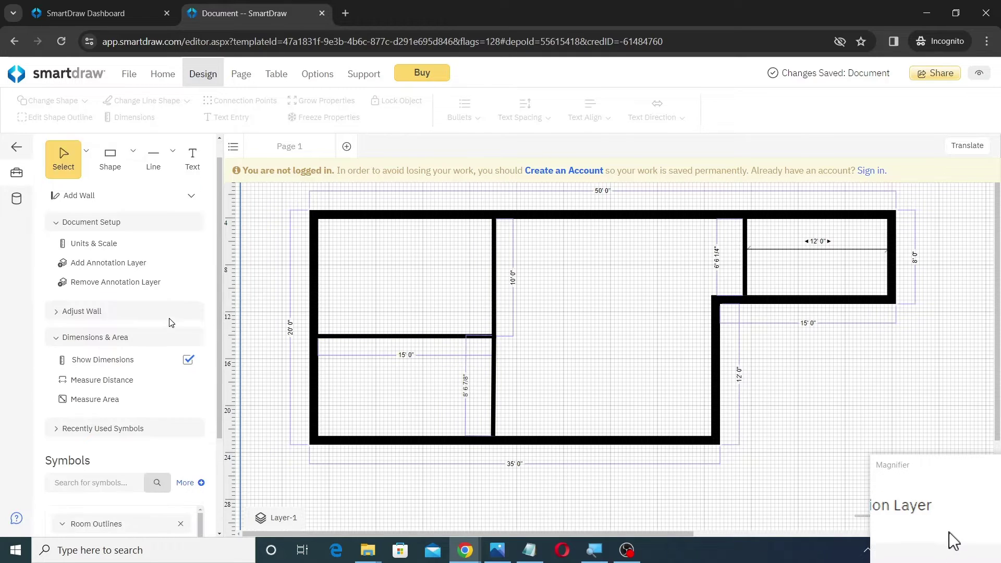
pyautogui.scroll(-3, 171, 322)
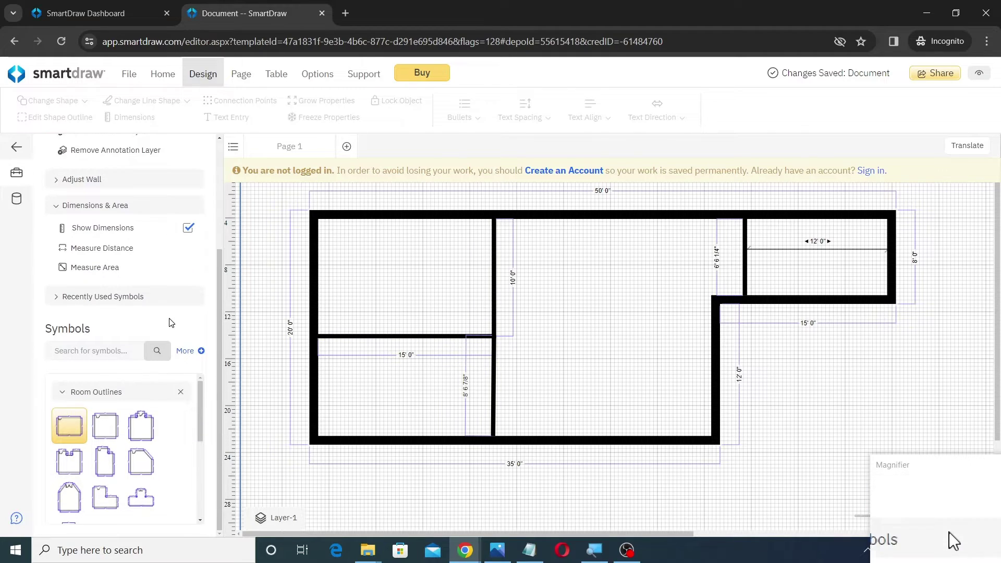
pyautogui.click(105, 397)
pyautogui.scroll(-1, 106, 392)
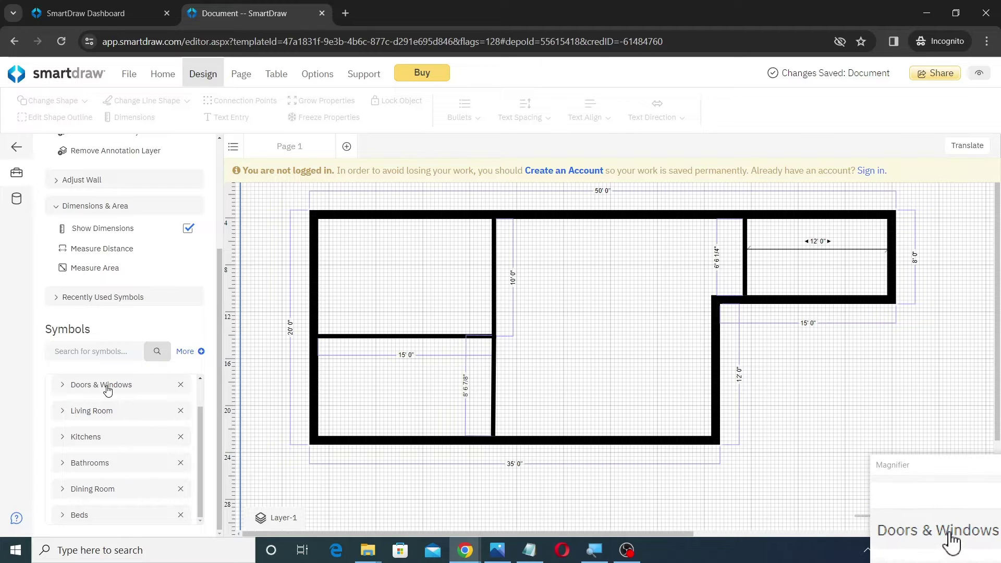
pyautogui.click(107, 389)
pyautogui.click(104, 422)
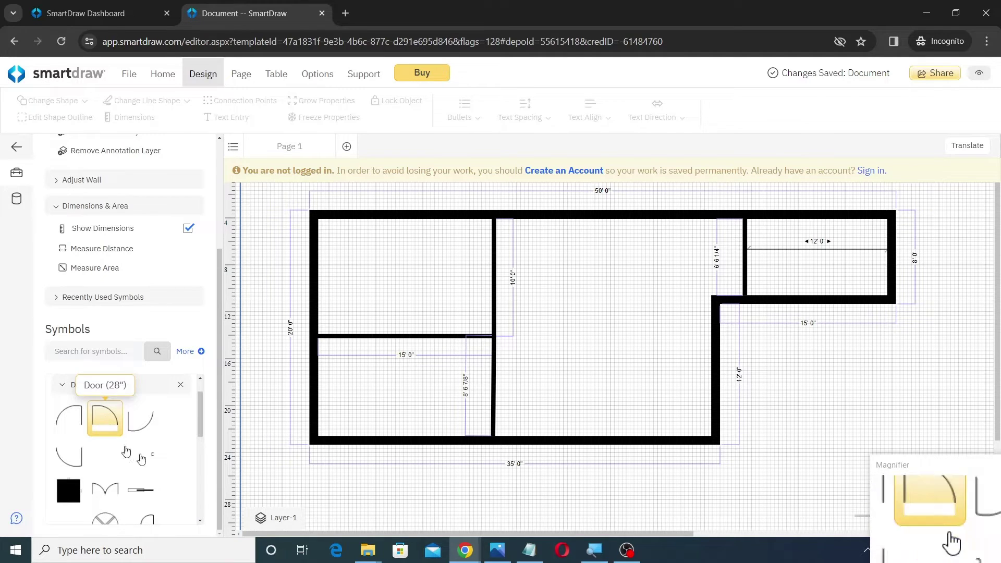
pyautogui.click(586, 328)
pyautogui.moveTo(593, 335)
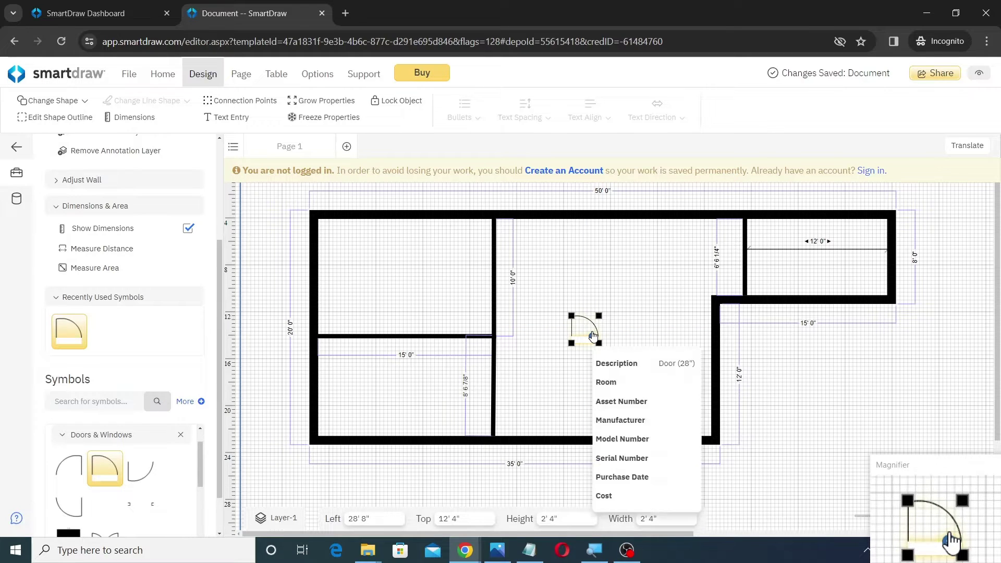
# Set the door to 3'6", rotate it a quarter turn counter-clockwise and fit it into the notch's vertical outer wall near the bottom corner.
pyautogui.click(549, 519)
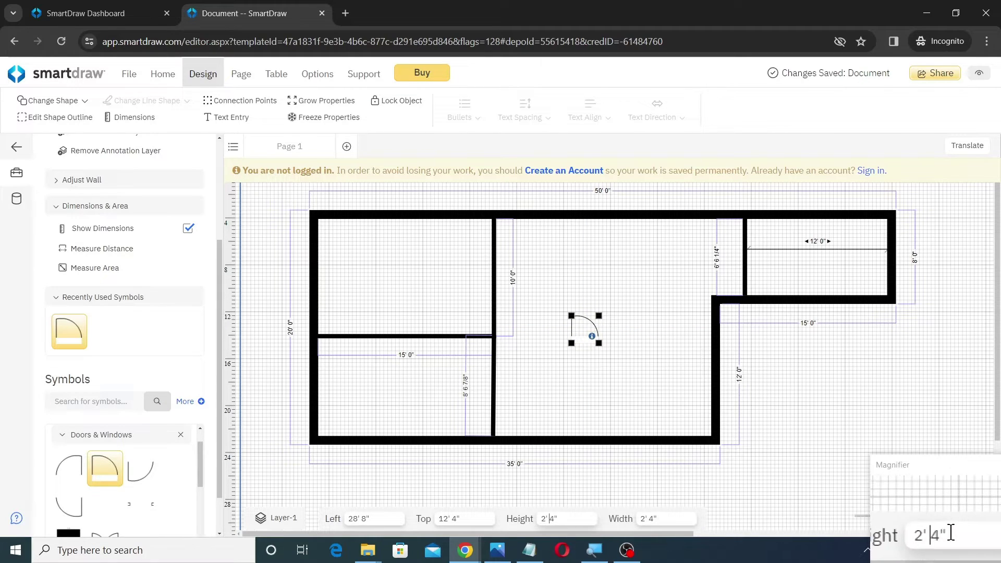
pyautogui.moveTo(559, 519); pyautogui.dragTo(536, 518)
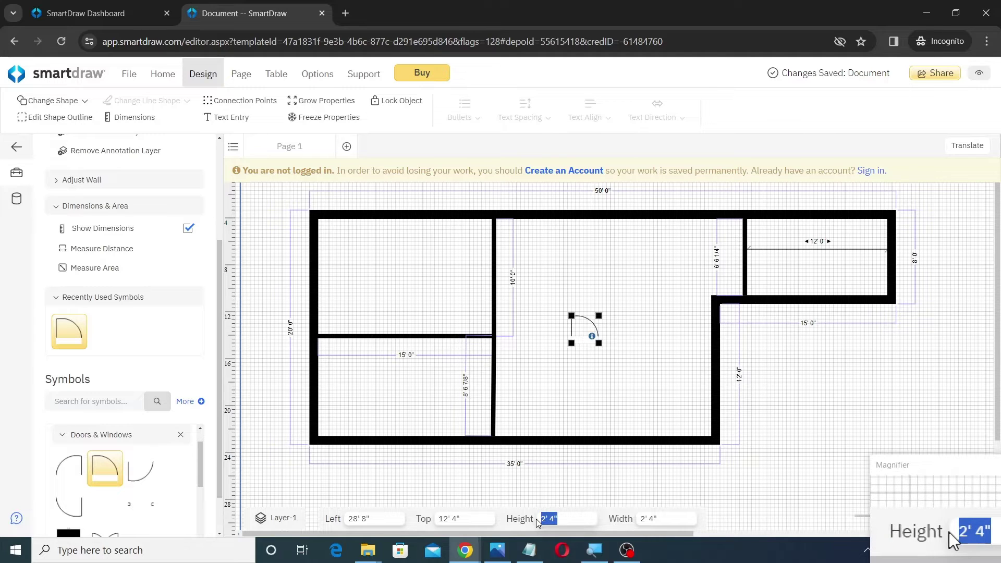
pyautogui.write("3'6")
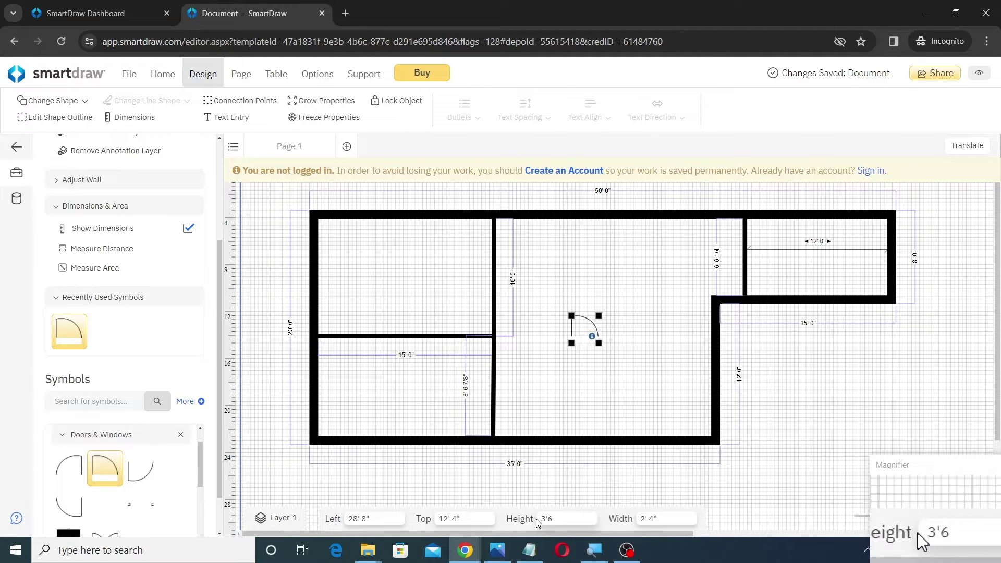
pyautogui.press('Return')
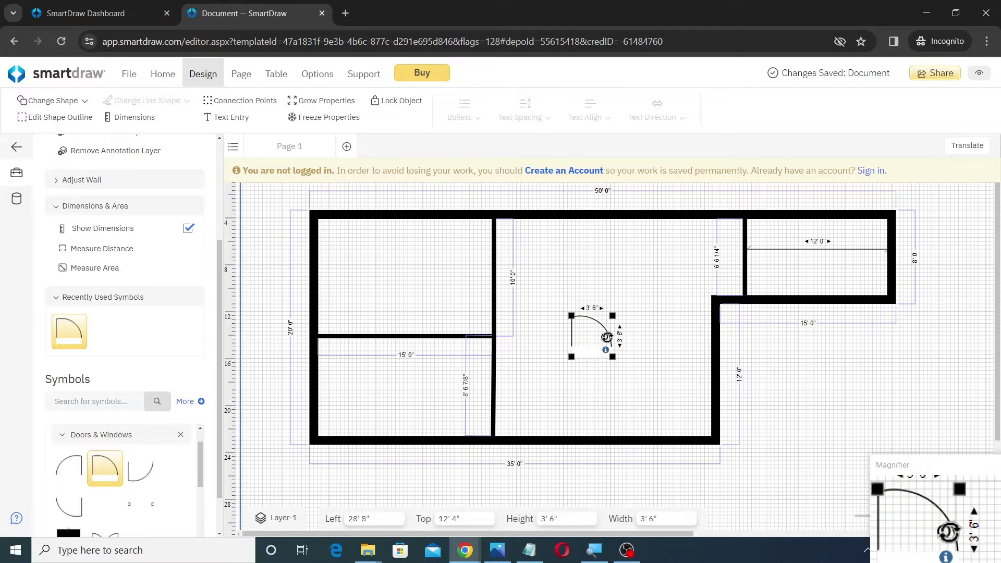
pyautogui.moveTo(607, 337); pyautogui.dragTo(593, 307)
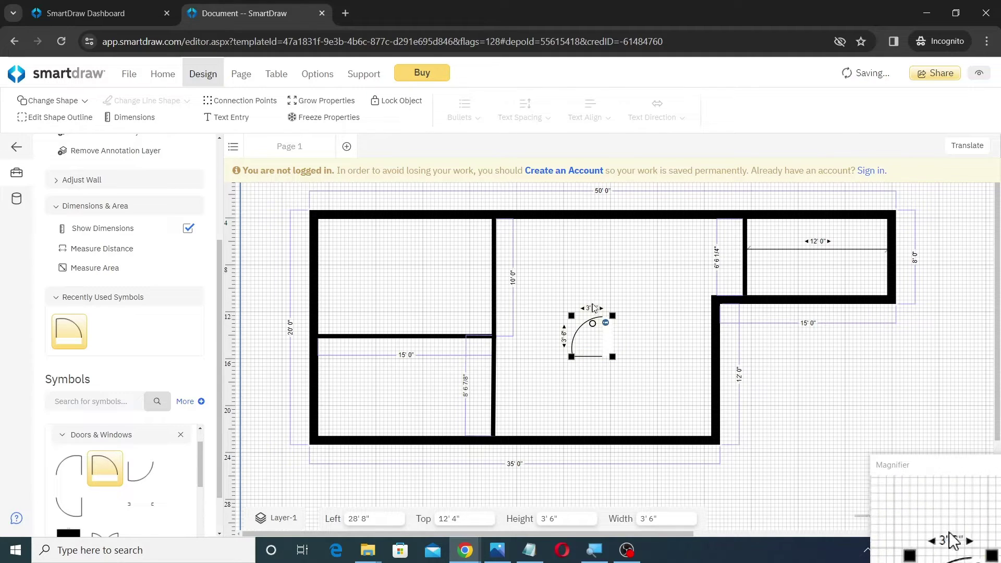
pyautogui.moveTo(608, 341); pyautogui.dragTo(723, 425)
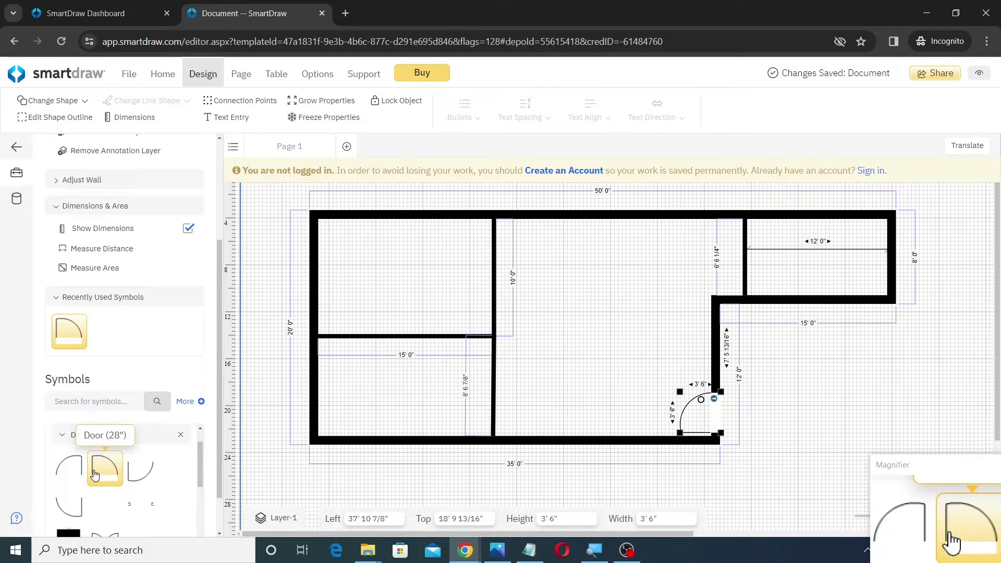
# Place a second Door (28") symbol in the middle area and set its height to 3'.
pyautogui.moveTo(99, 475); pyautogui.dragTo(576, 308)
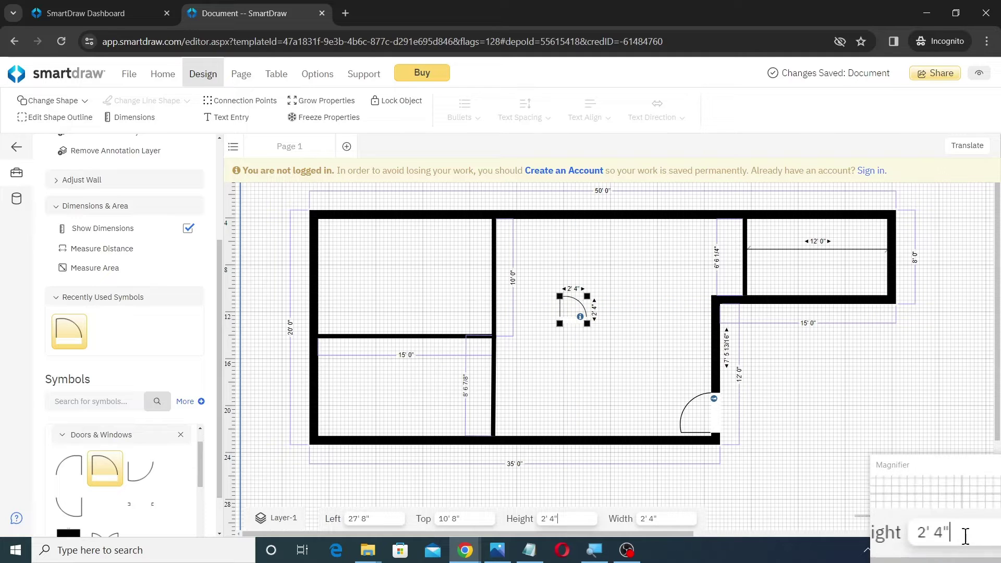
pyautogui.press('BackSpace')
pyautogui.press('BackSpace')
pyautogui.press('BackSpace')
pyautogui.press('BackSpace')
pyautogui.write('3')
pyautogui.press('Return')
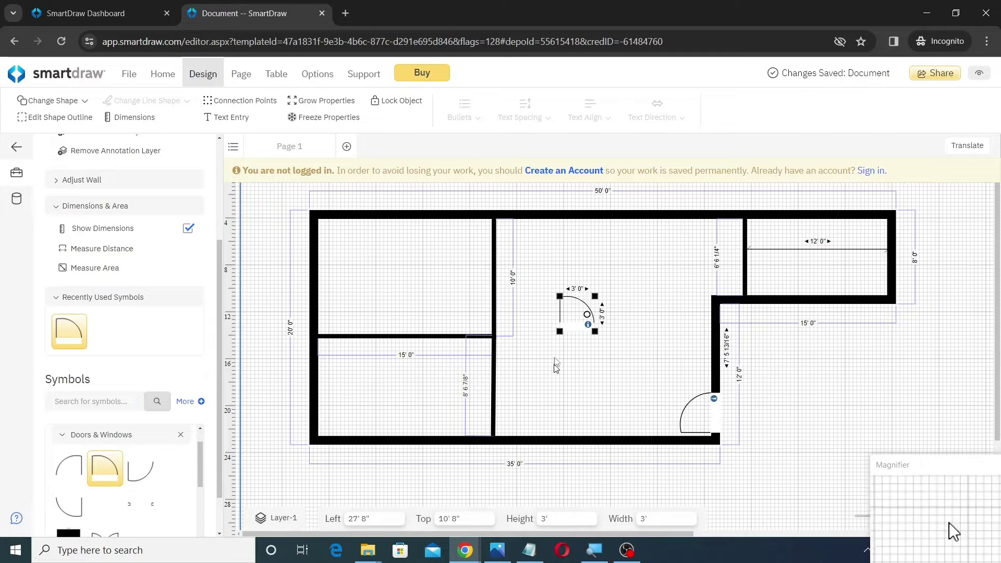
# Rotate the 3' door a quarter turn clockwise and flip it horizontally.
pyautogui.moveTo(588, 317); pyautogui.dragTo(576, 328)
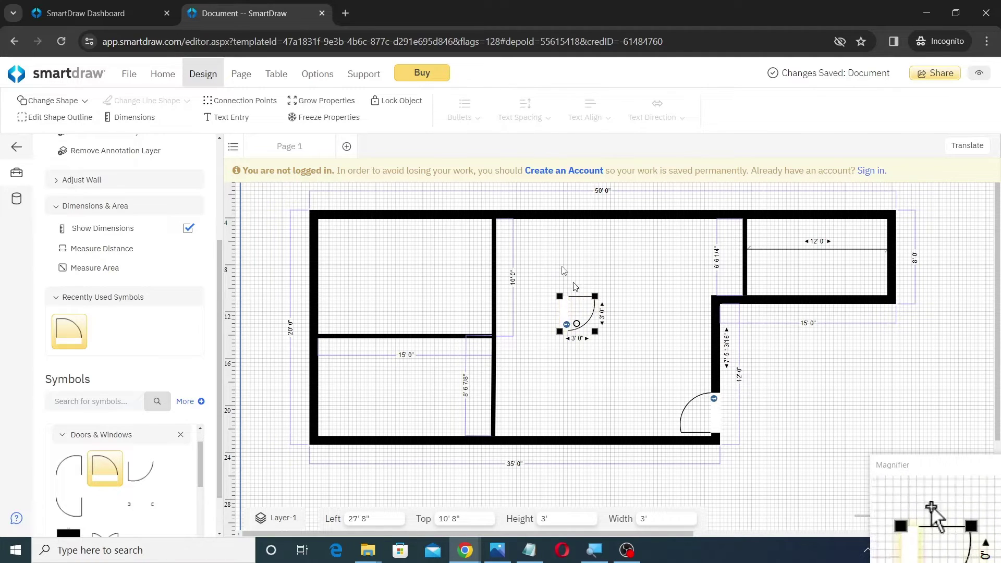
pyautogui.click(160, 77)
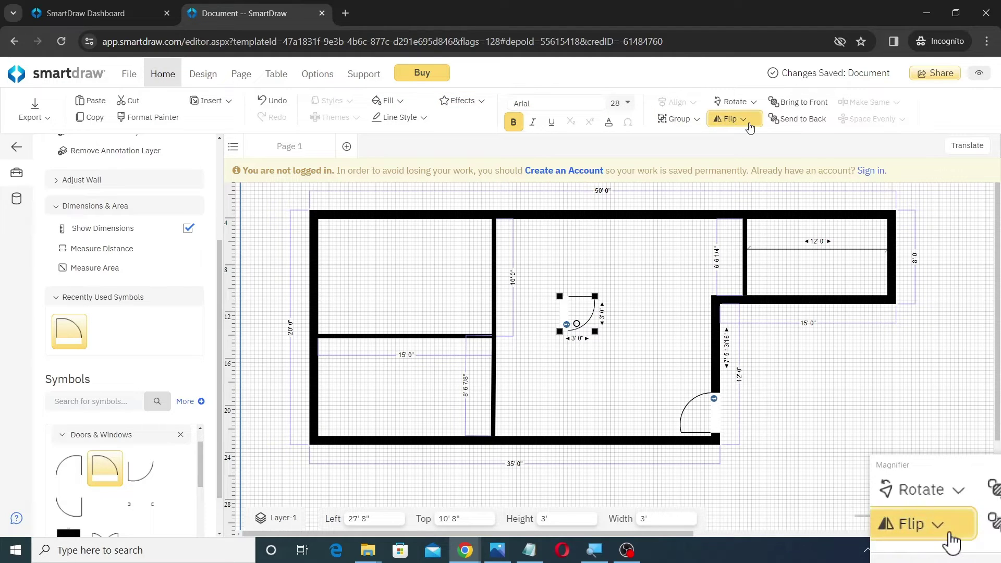
pyautogui.click(749, 119)
pyautogui.click(751, 153)
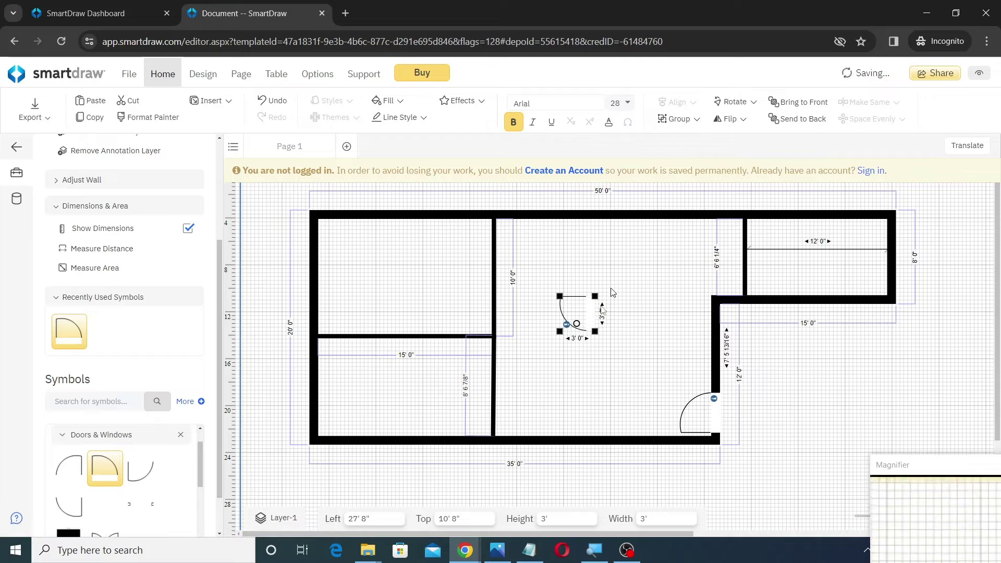
# Fit 3' doors into the right-hand walls of both left rooms, near each room's top, nudging the upper door upward.
pyautogui.moveTo(595, 312); pyautogui.dragTo(497, 244)
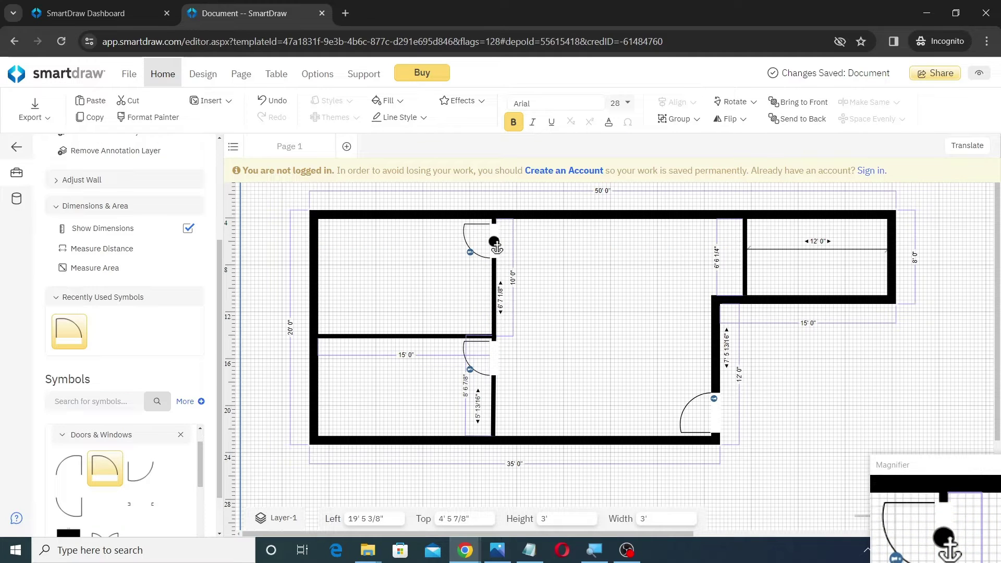
pyautogui.press('Up')
pyautogui.press('Up')
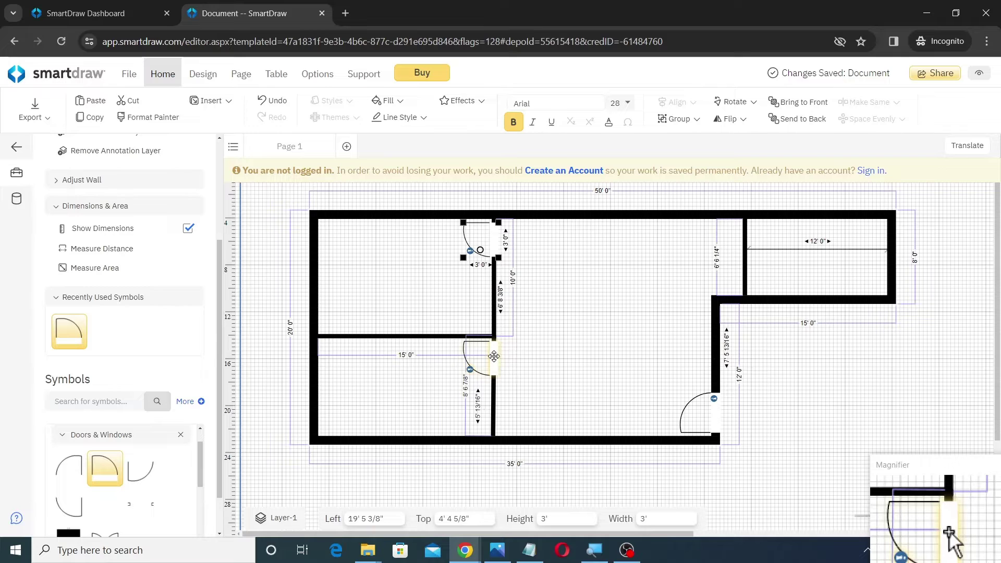
pyautogui.click(493, 356)
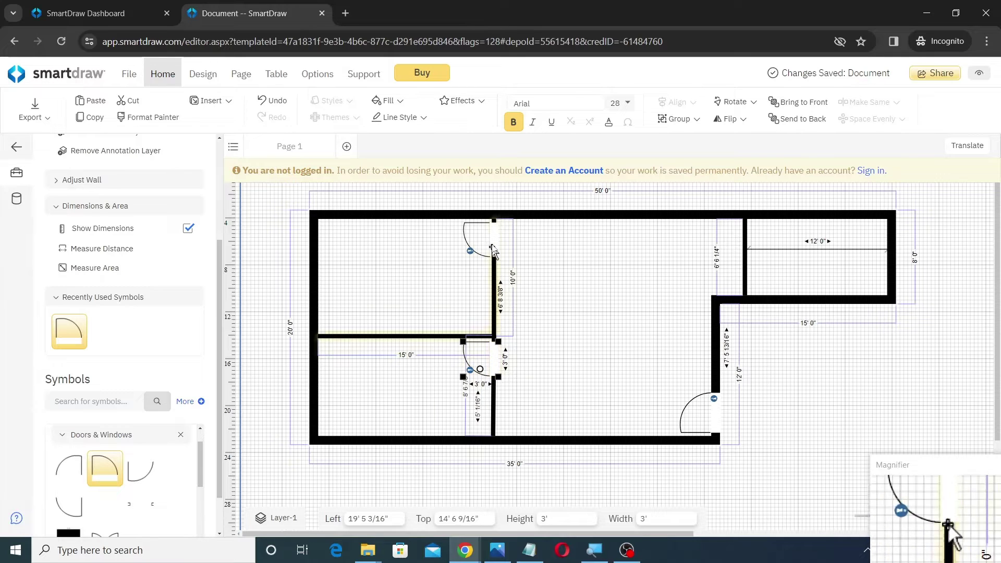
# Copy the upper-left room's door, flip the copy horizontally and fit it near the top of the right wing's interior wall.
pyautogui.click(495, 239)
pyautogui.moveTo(494, 239); pyautogui.dragTo(661, 249)
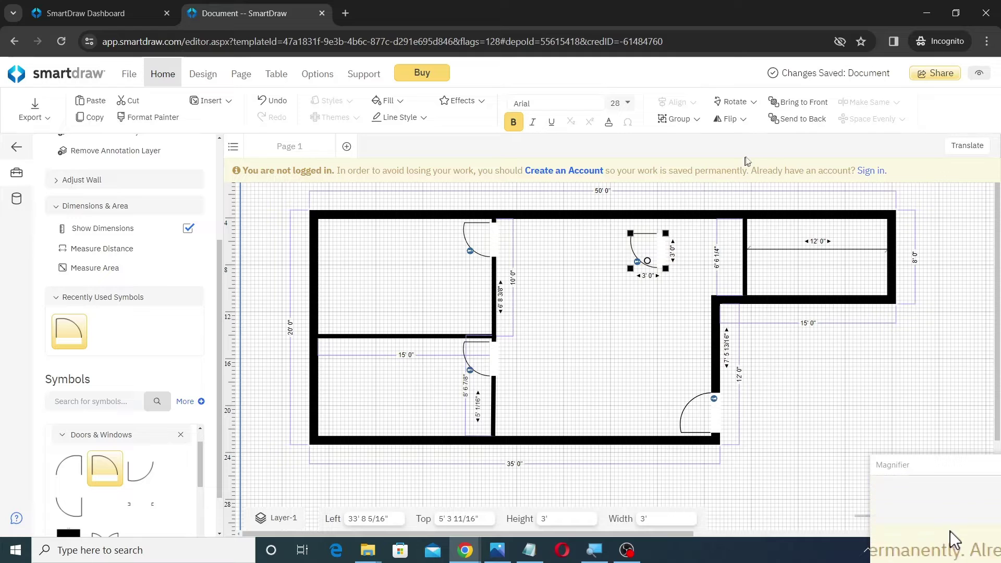
pyautogui.click(752, 128)
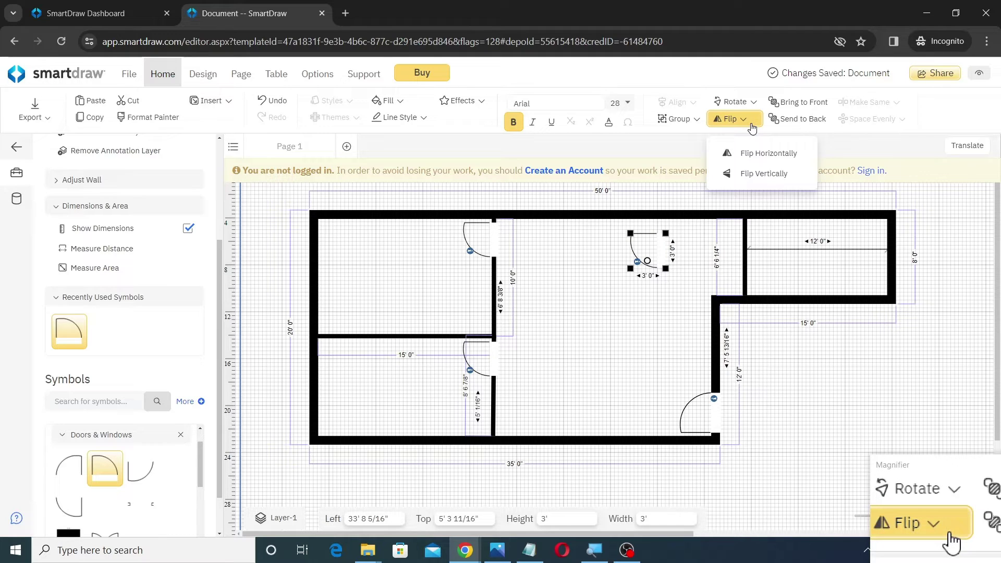
pyautogui.click(763, 159)
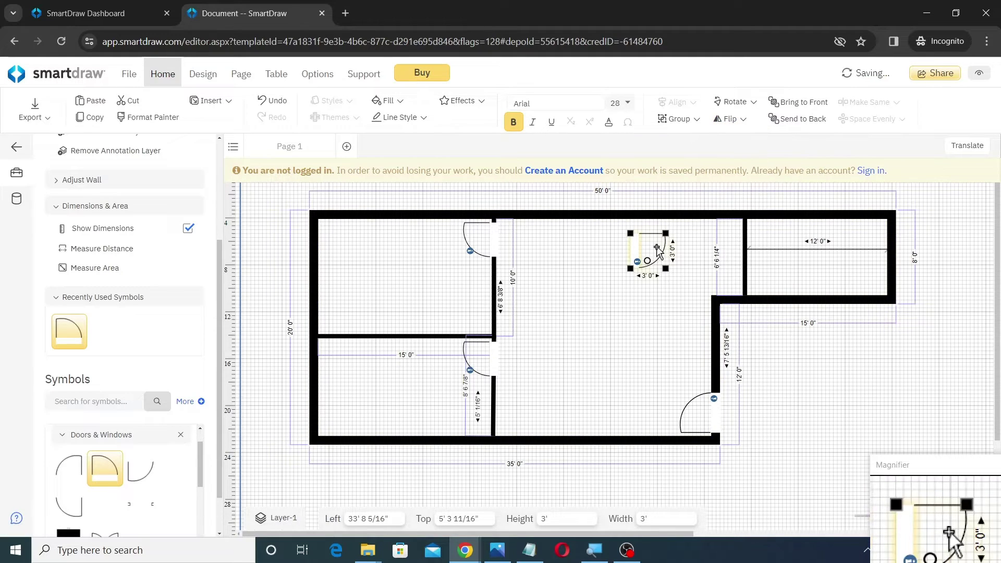
pyautogui.moveTo(647, 250); pyautogui.dragTo(745, 238)
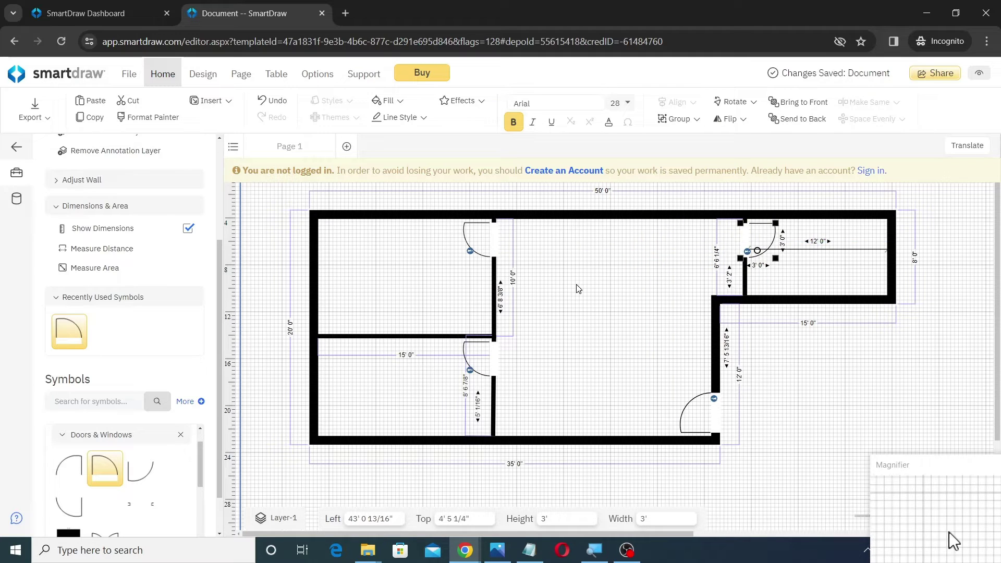
pyautogui.press('Down')
pyautogui.press('Up')
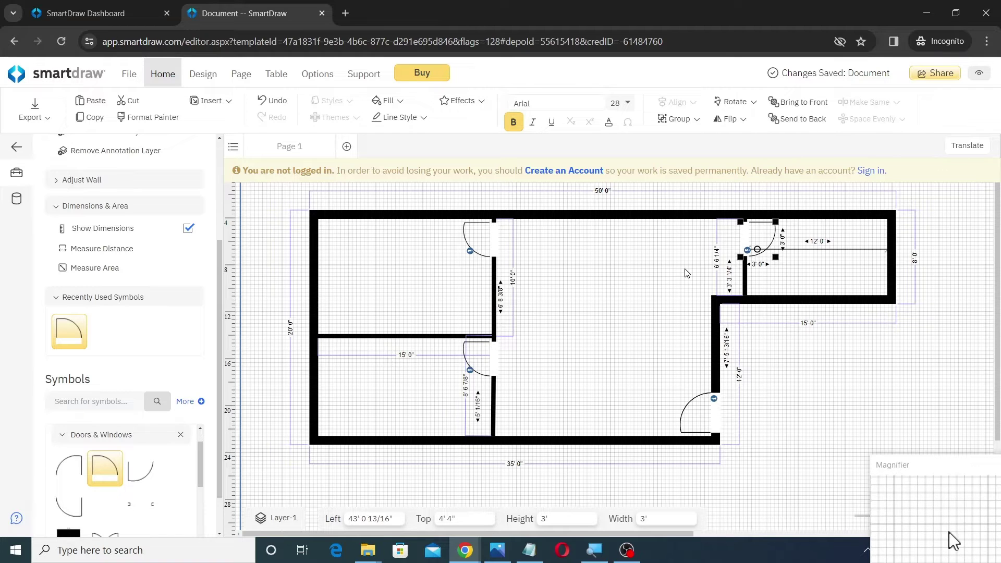
# Delete the 12' distance line in the right wing and hide the plan's dimensions.
pyautogui.click(831, 357)
pyautogui.click(857, 251)
pyautogui.click(806, 384)
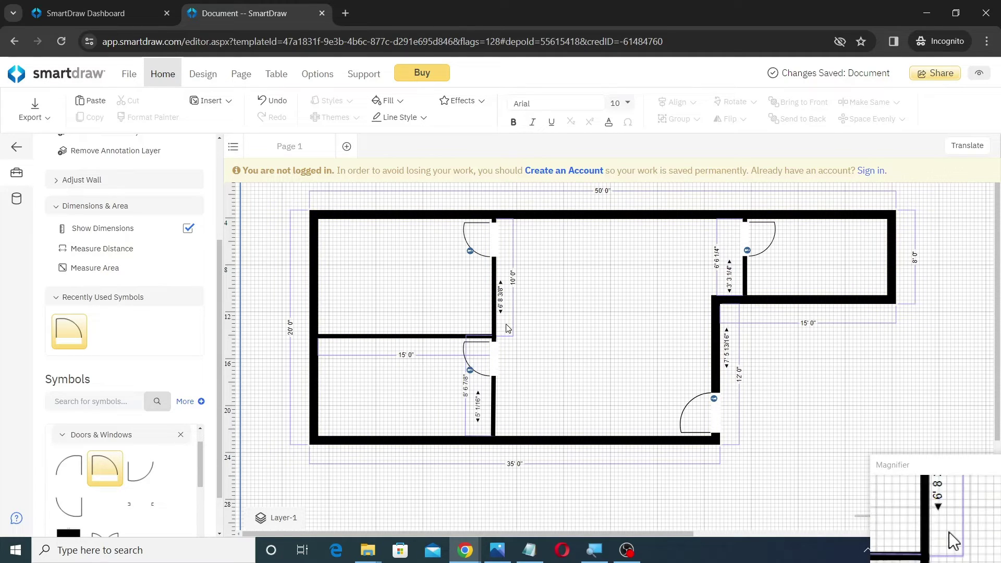
pyautogui.scroll(3, 164, 398)
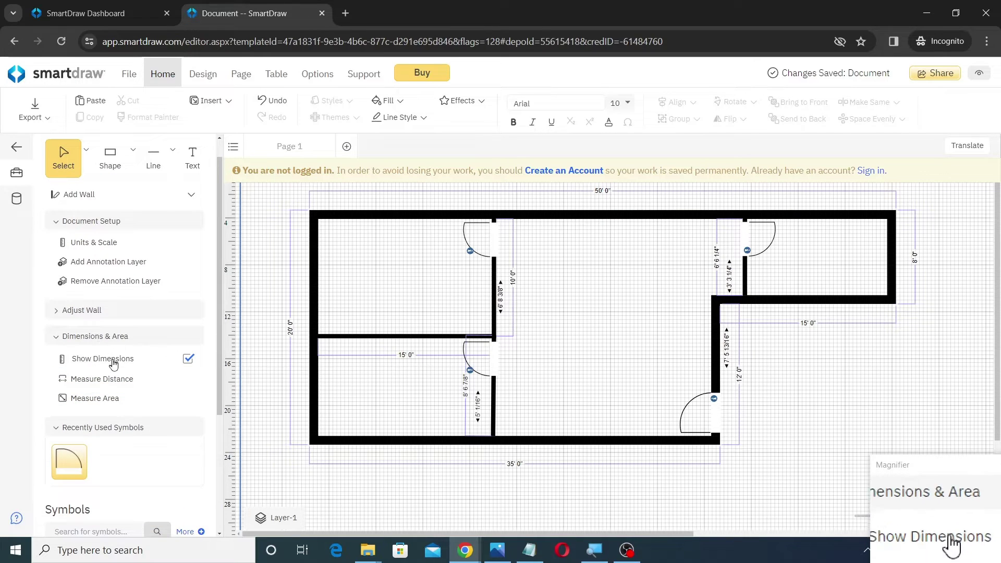
pyautogui.click(189, 360)
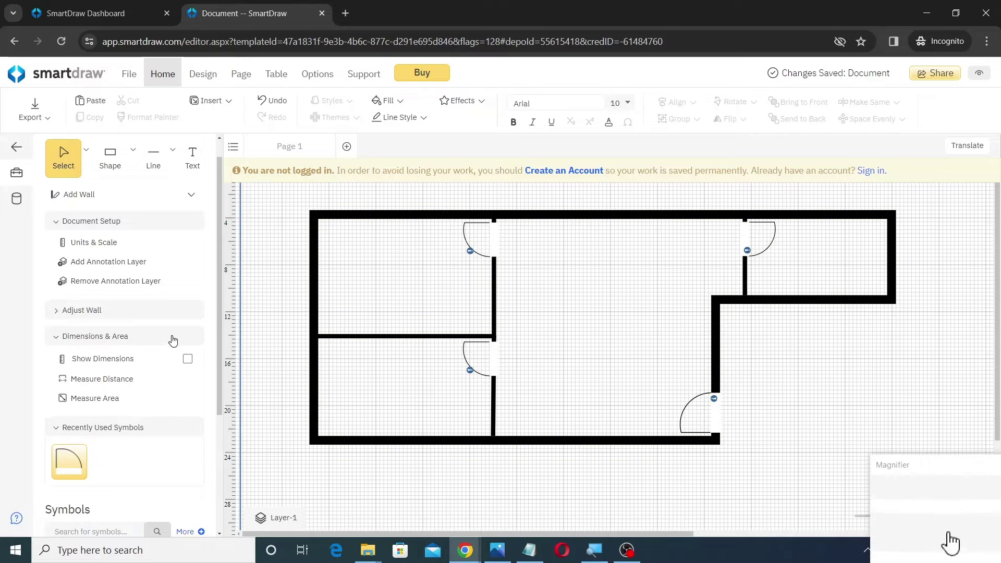
# Add a Window (36") symbol and fit it into the top outer wall above the right wing.
pyautogui.scroll(1, 103, 320)
pyautogui.scroll(-4, 121, 335)
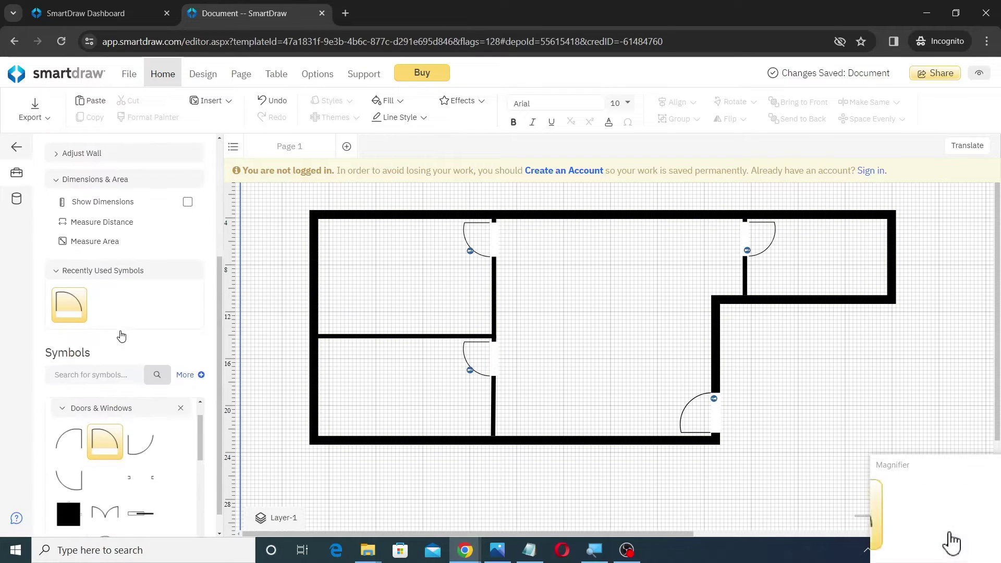
pyautogui.click(104, 386)
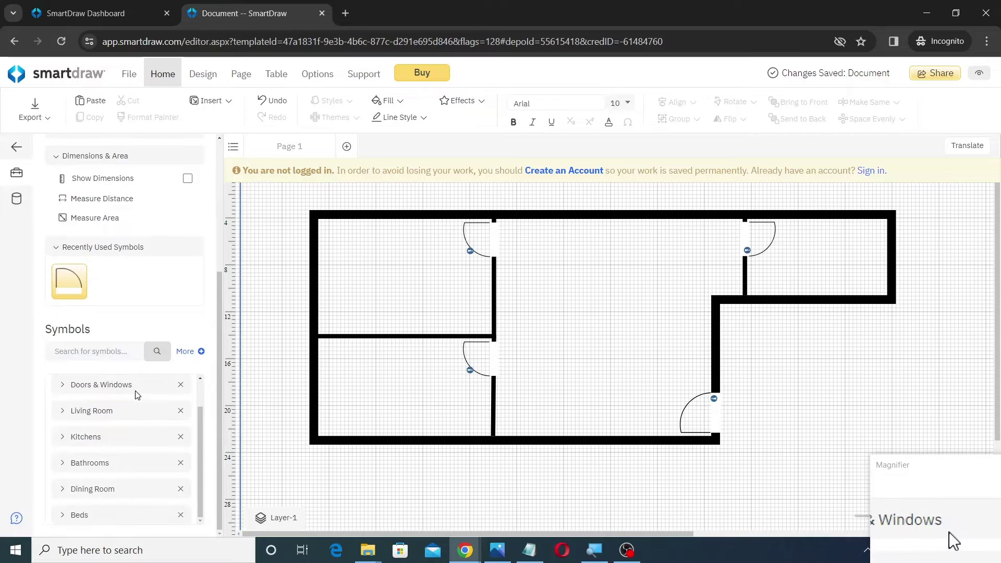
pyautogui.click(118, 386)
pyautogui.scroll(-5, 166, 423)
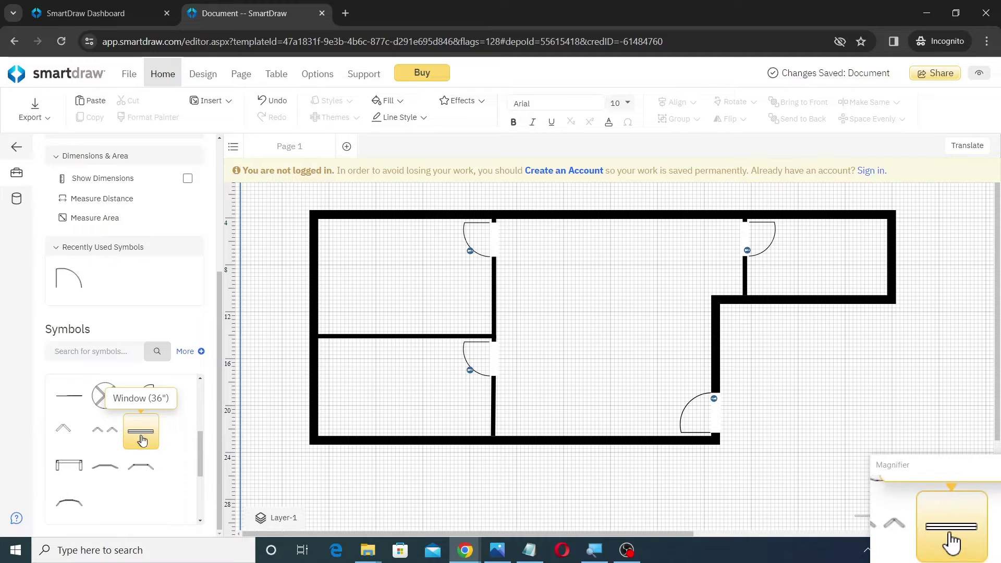
pyautogui.click(139, 433)
pyautogui.click(578, 340)
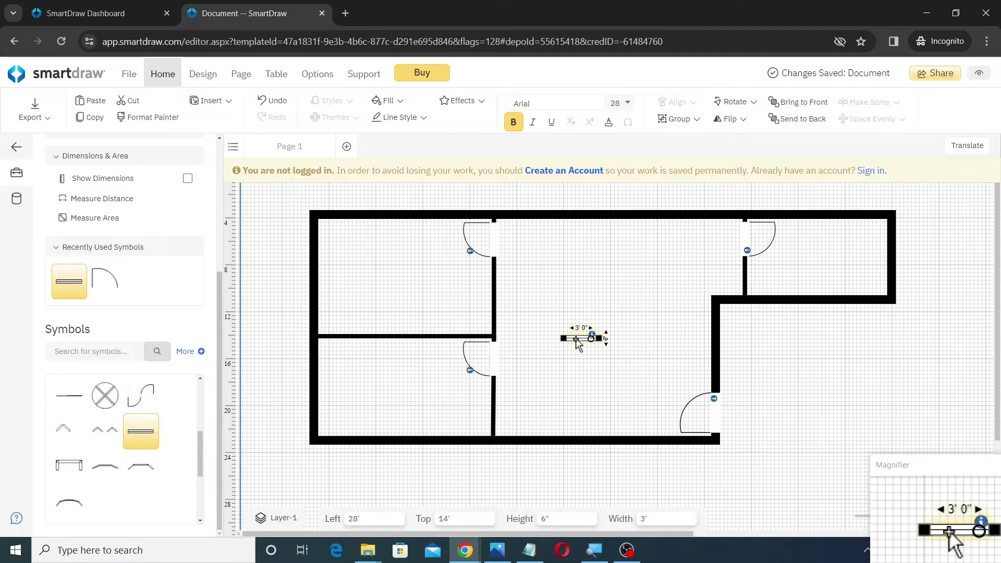
pyautogui.moveTo(576, 339); pyautogui.dragTo(815, 214)
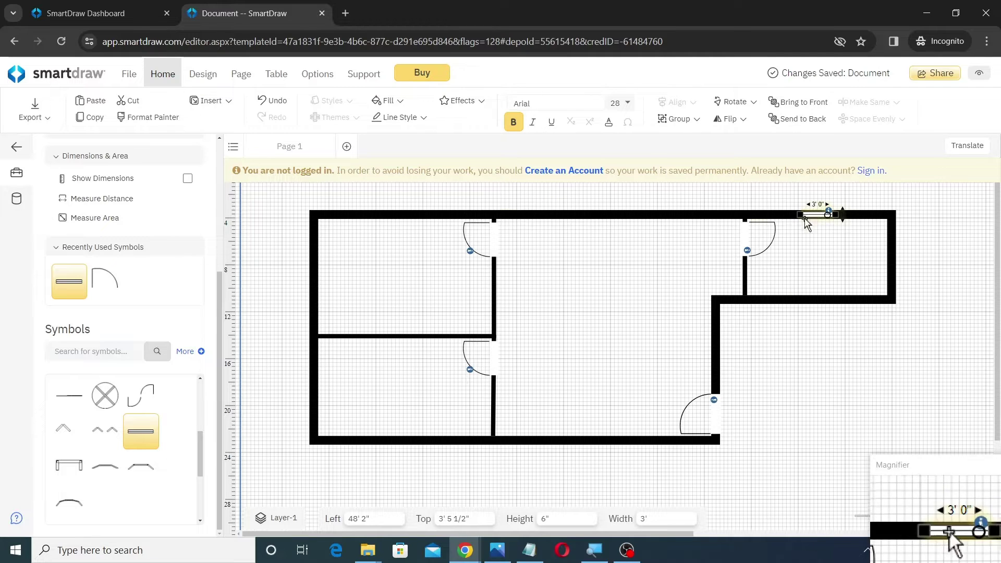
# Place window copies in the other outer walls: two top, two bottom, two left, one in the notch wall and one closing the right wing.
pyautogui.moveTo(821, 216); pyautogui.dragTo(341, 264)
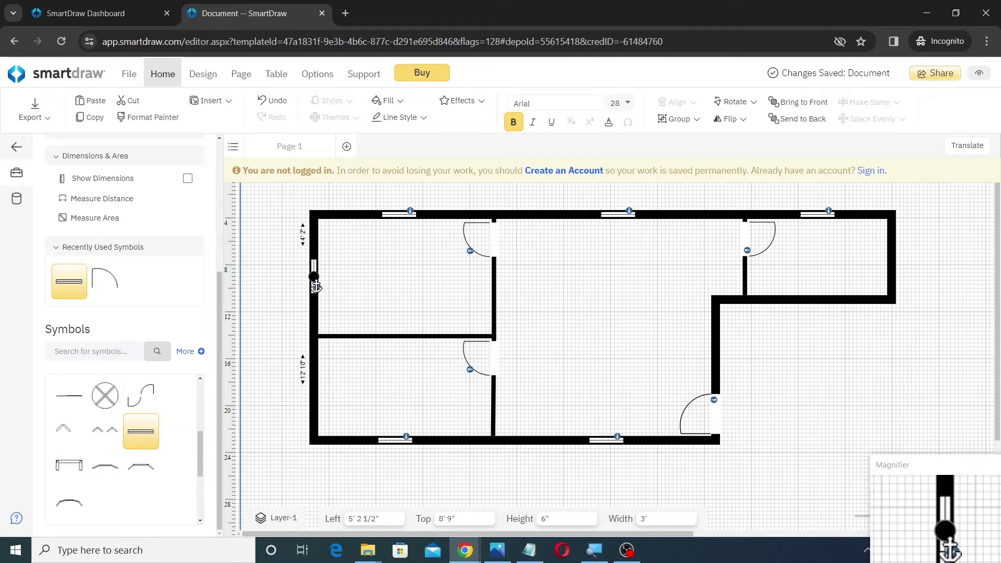
pyautogui.moveTo(317, 286); pyautogui.dragTo(315, 285)
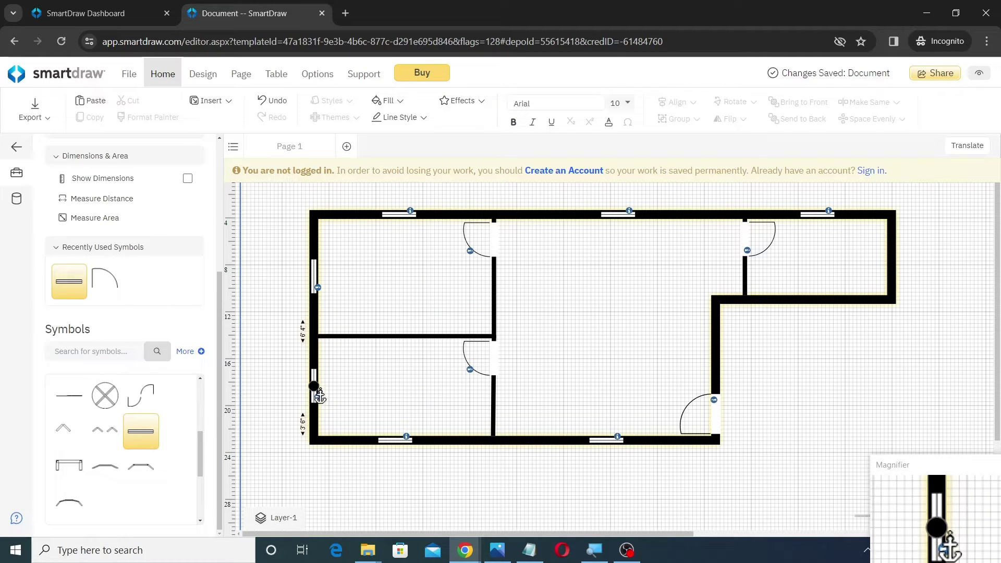
pyautogui.click(318, 393)
pyautogui.moveTo(314, 385); pyautogui.dragTo(719, 347)
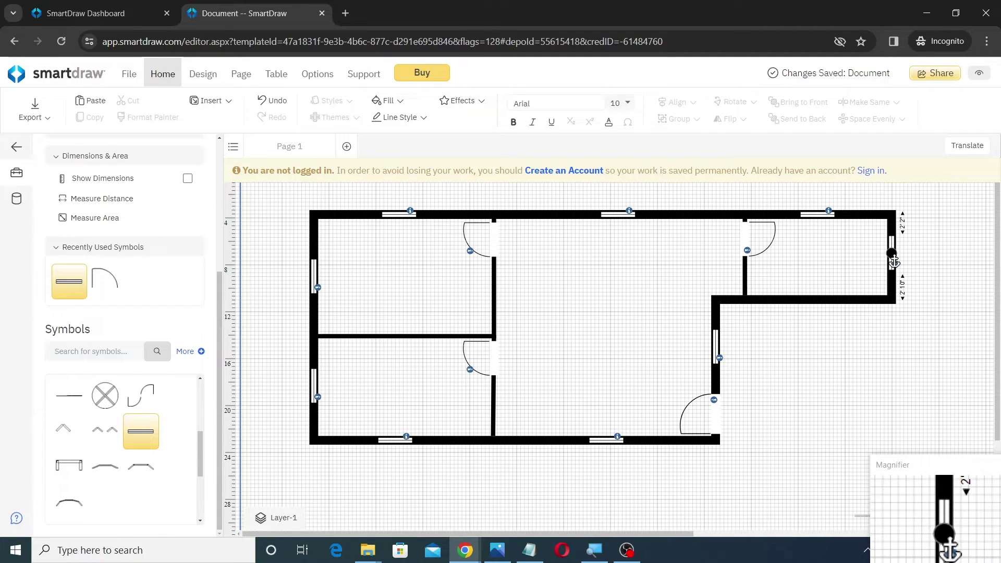
# Settle the last window copy into the right wing's outer end wall.
pyautogui.moveTo(893, 256); pyautogui.dragTo(901, 252)
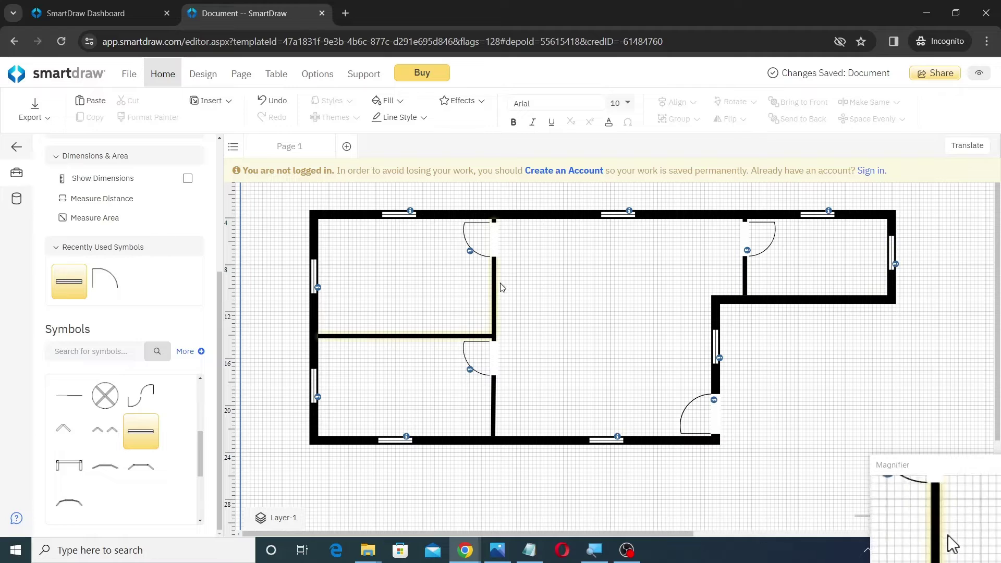
# Draw a rectangle 15' wide and 12' high filling the notch below the right wing.
pyautogui.scroll(4, 168, 324)
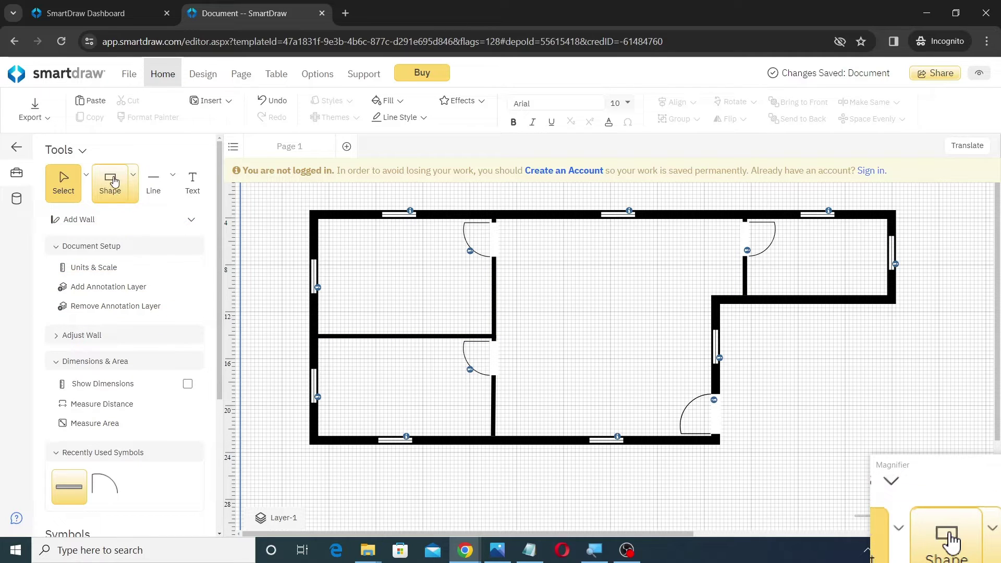
pyautogui.click(133, 177)
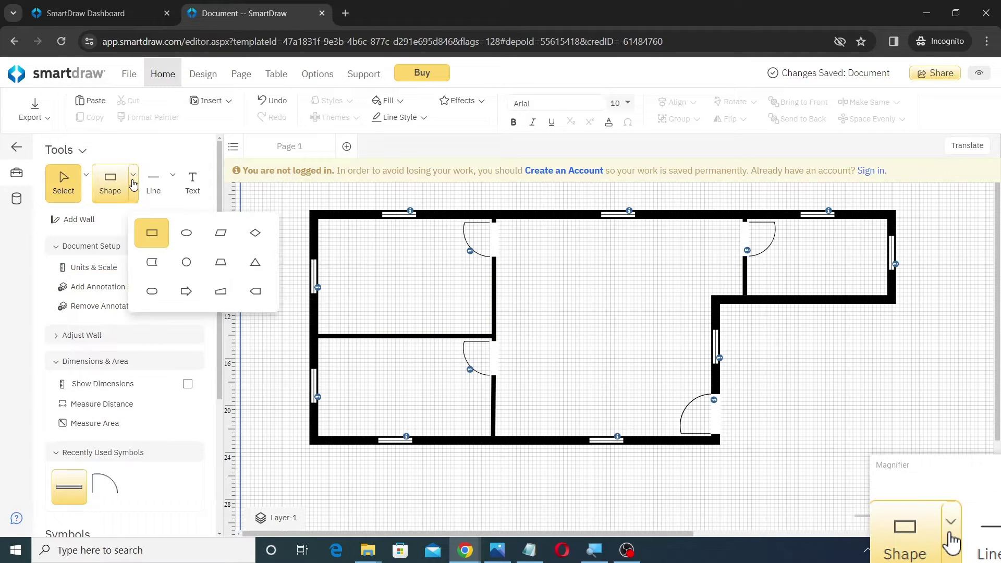
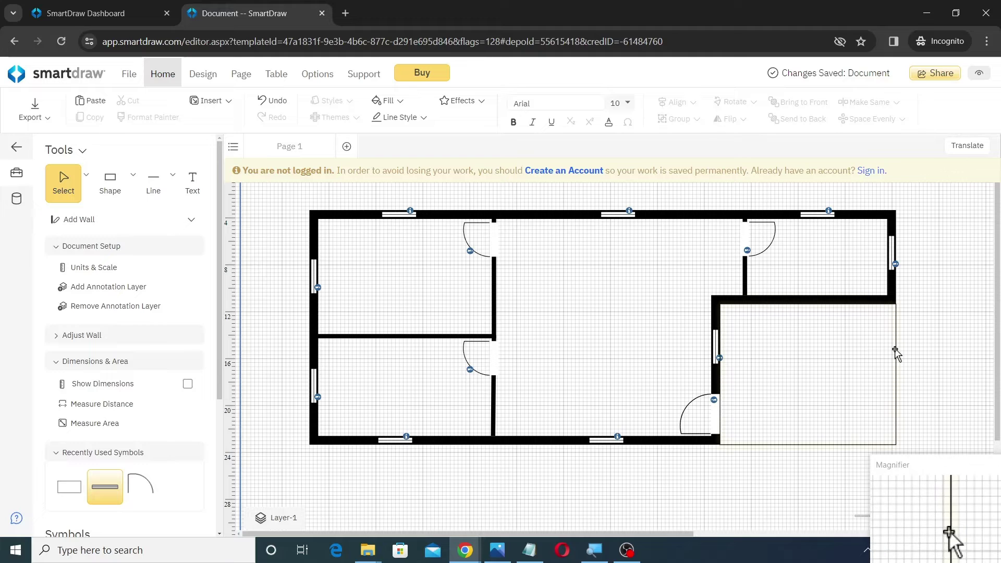
pyautogui.click(895, 353)
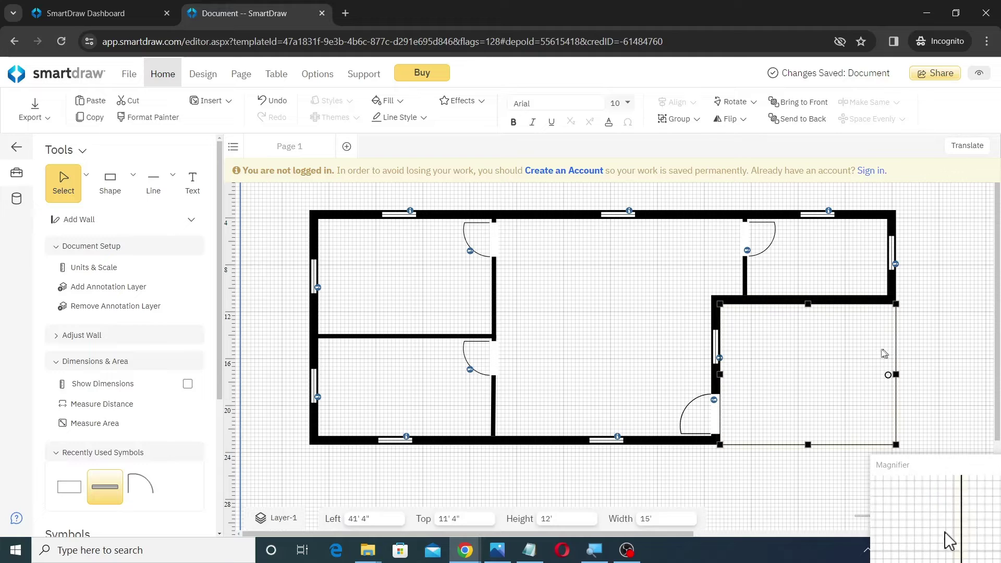
pyautogui.click(401, 103)
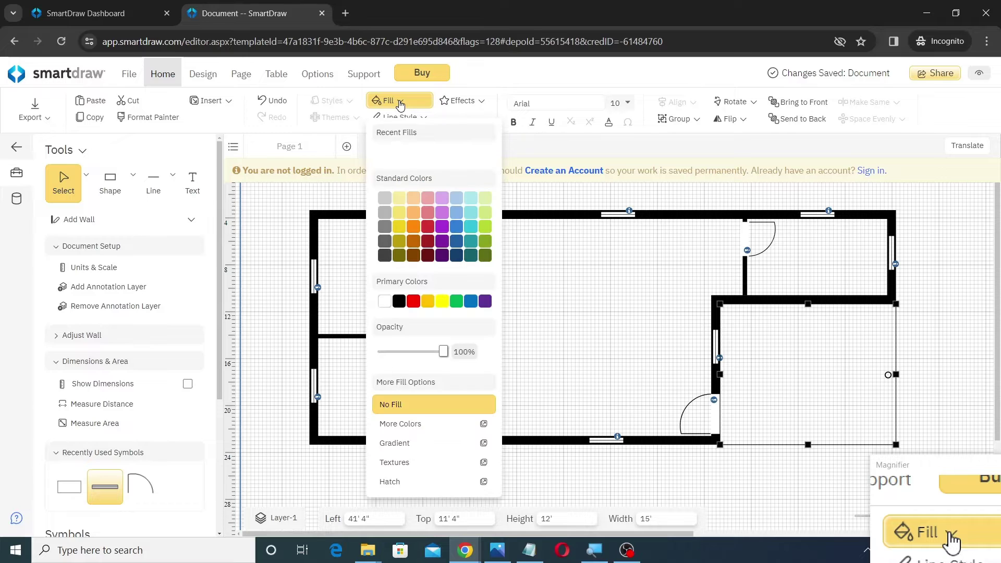
pyautogui.click(399, 466)
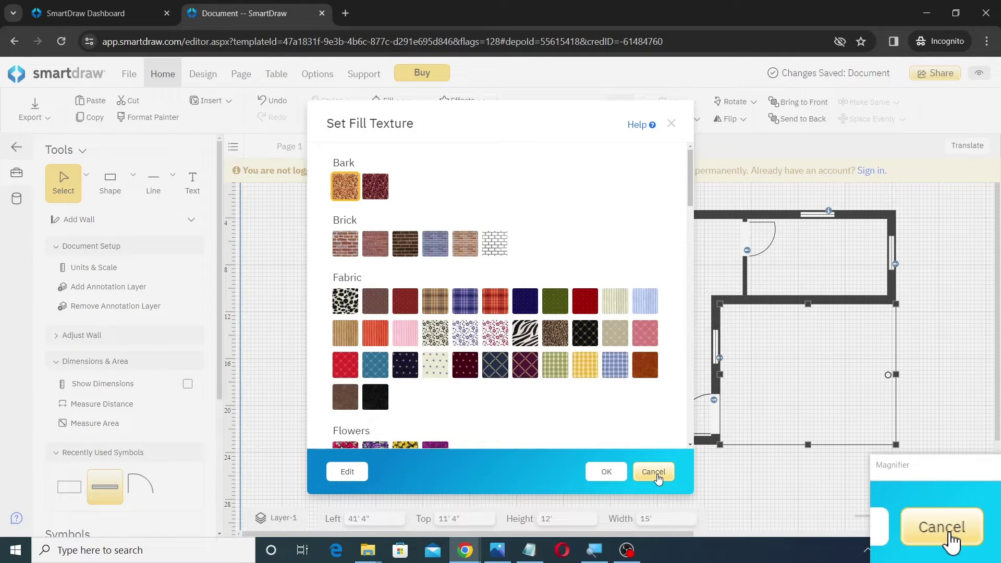
pyautogui.click(658, 476)
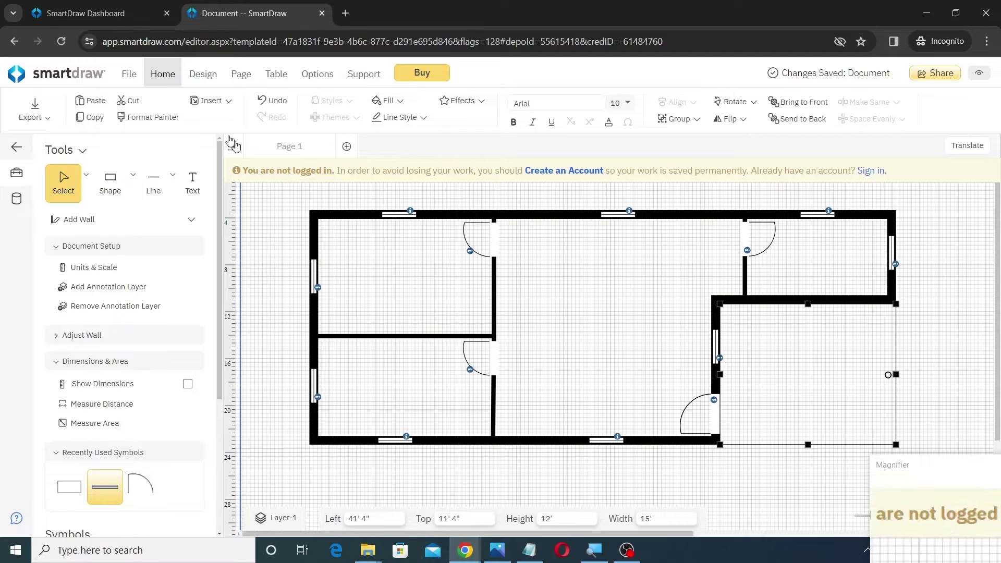
# Apply the diagonal woven paving hatch pattern to the notch rectangle.
pyautogui.click(400, 103)
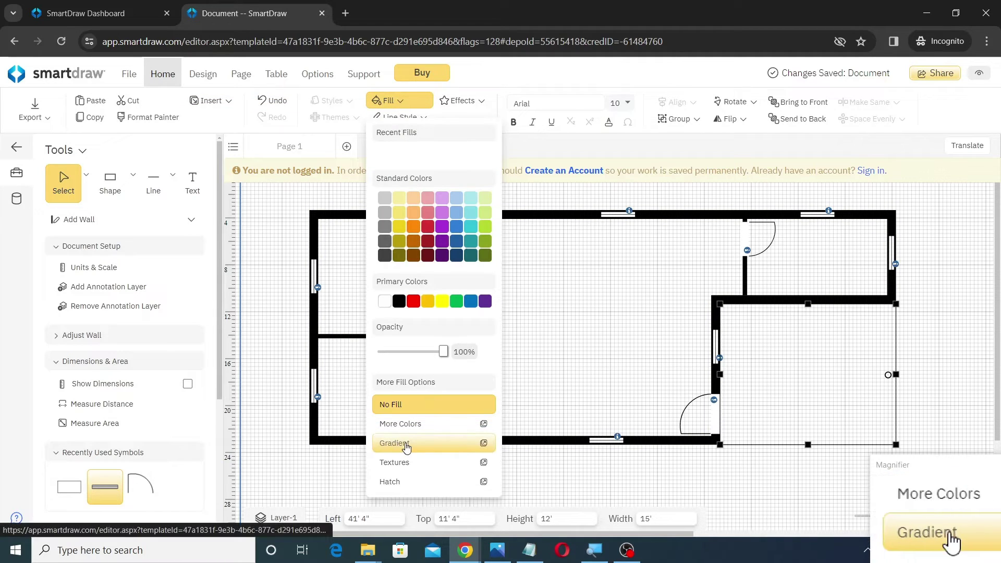
pyautogui.click(394, 485)
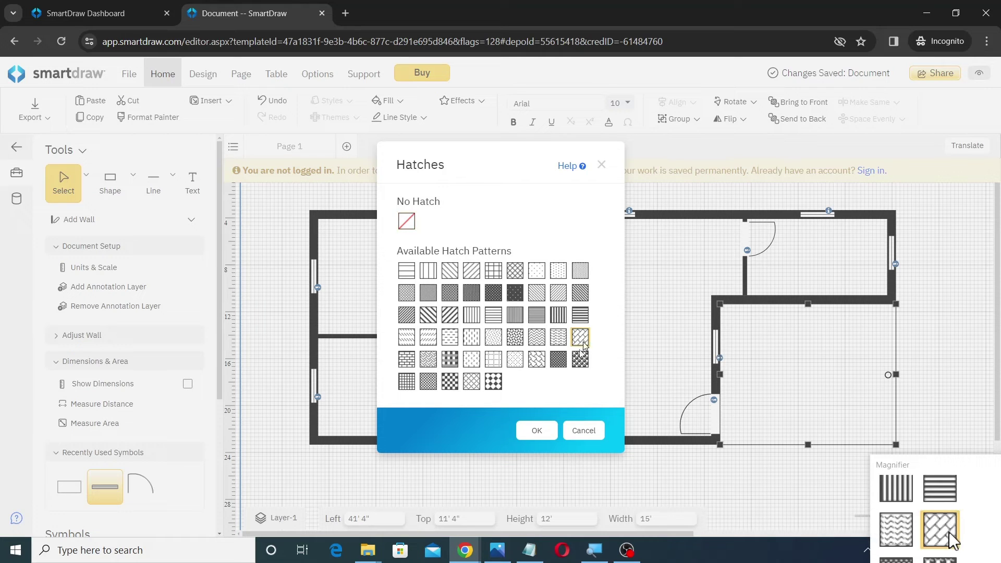
pyautogui.click(539, 431)
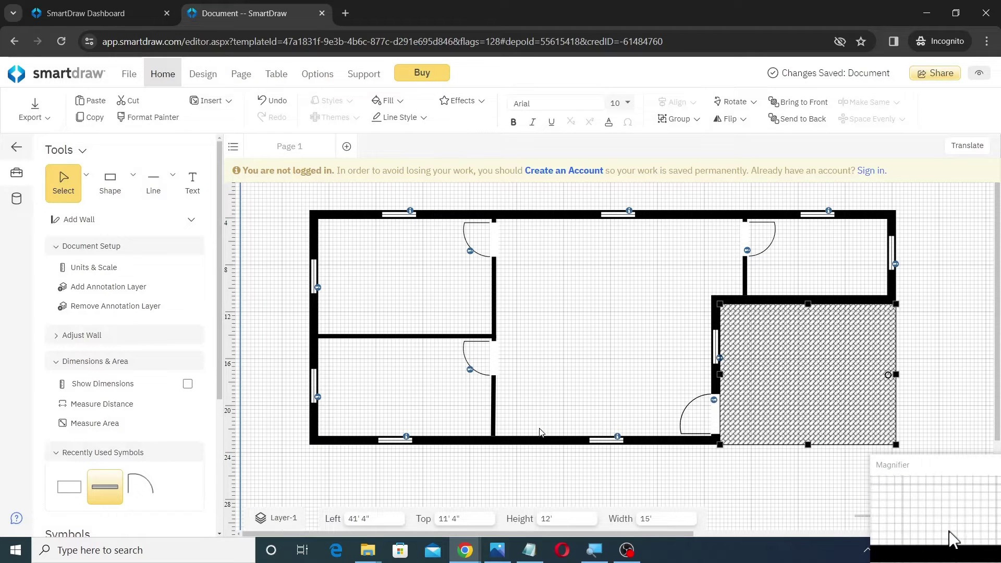
# Set the hatched rectangle's line color to medium gray after trying a lighter gray.
pyautogui.click(420, 118)
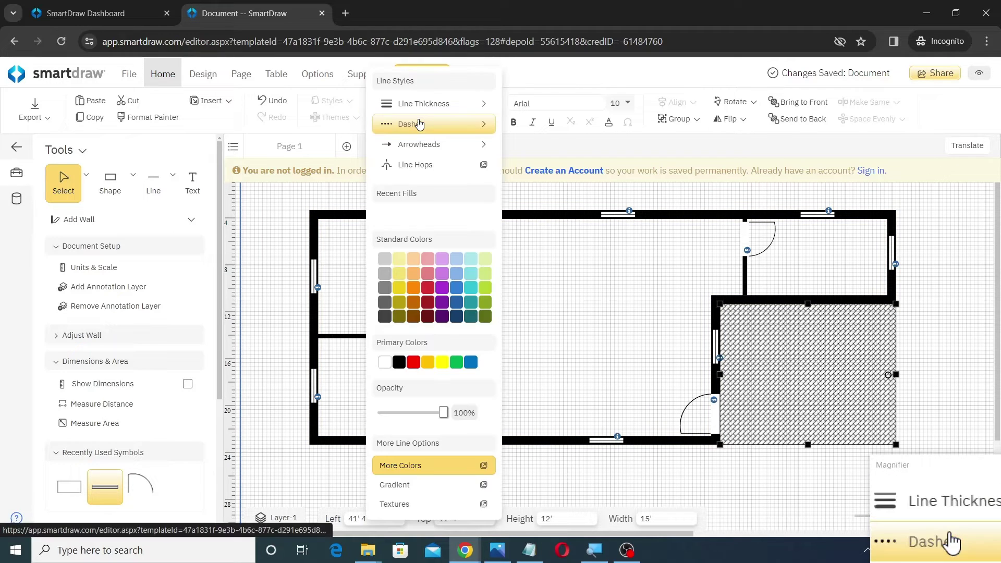
pyautogui.click(383, 288)
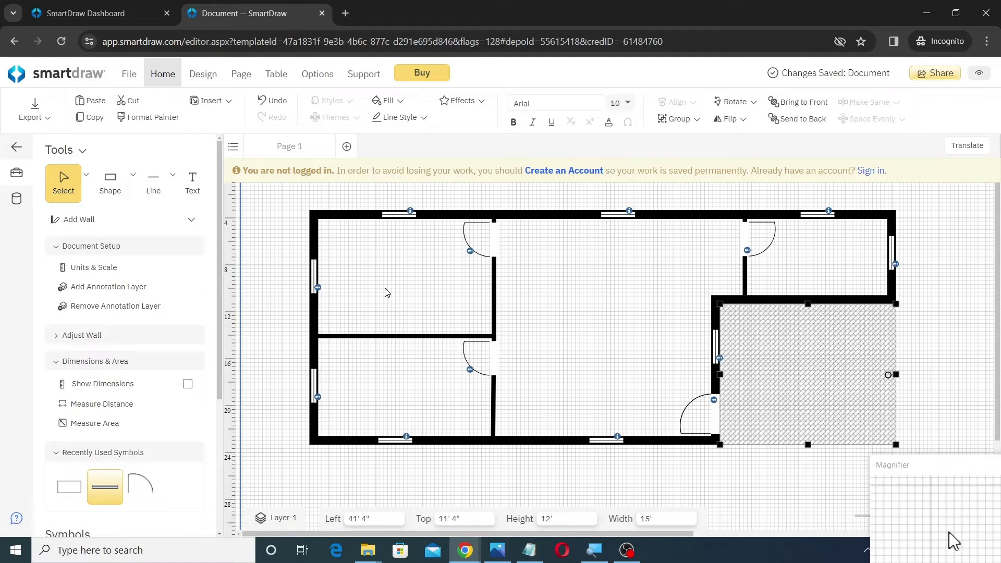
pyautogui.click(394, 118)
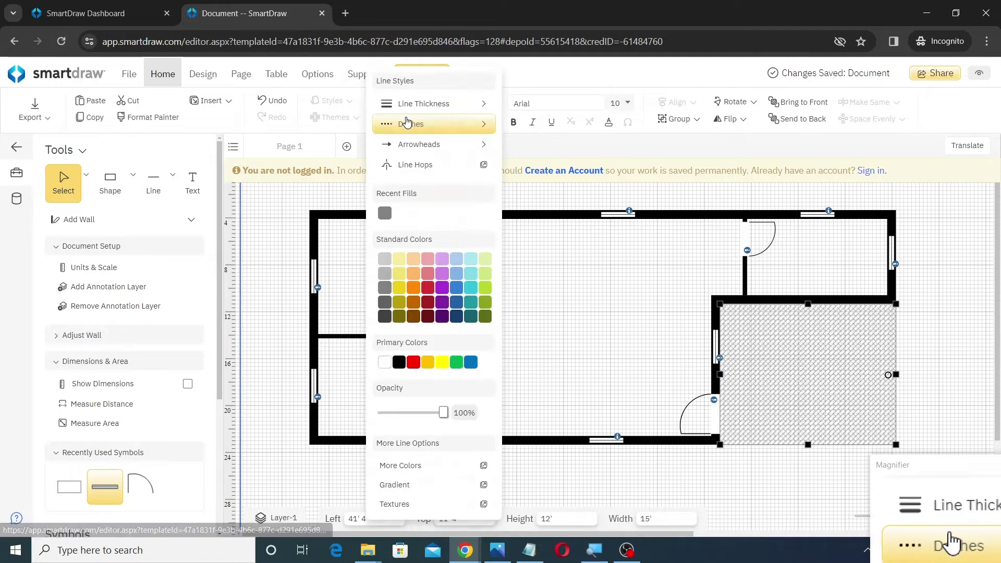
pyautogui.click(385, 282)
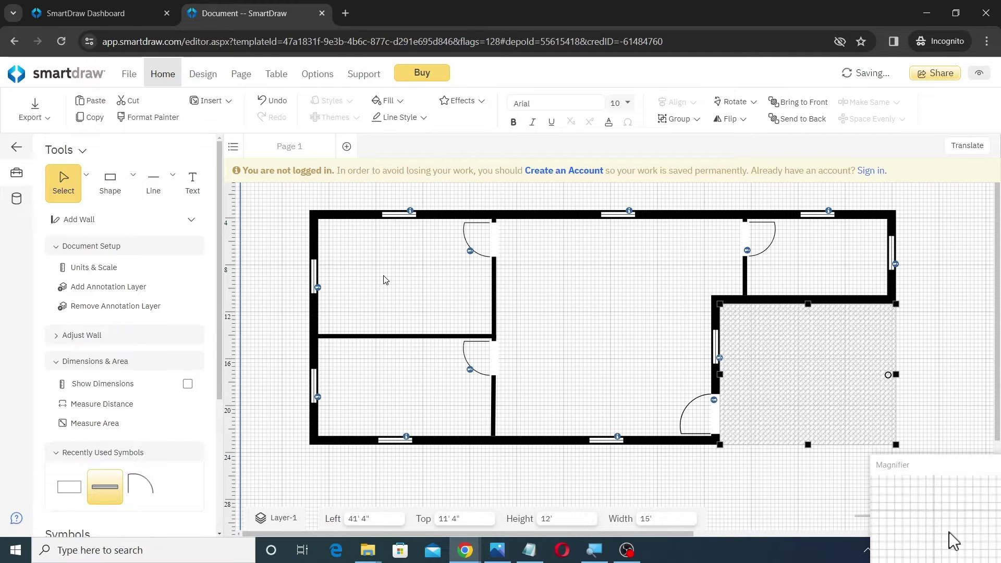
pyautogui.click(400, 119)
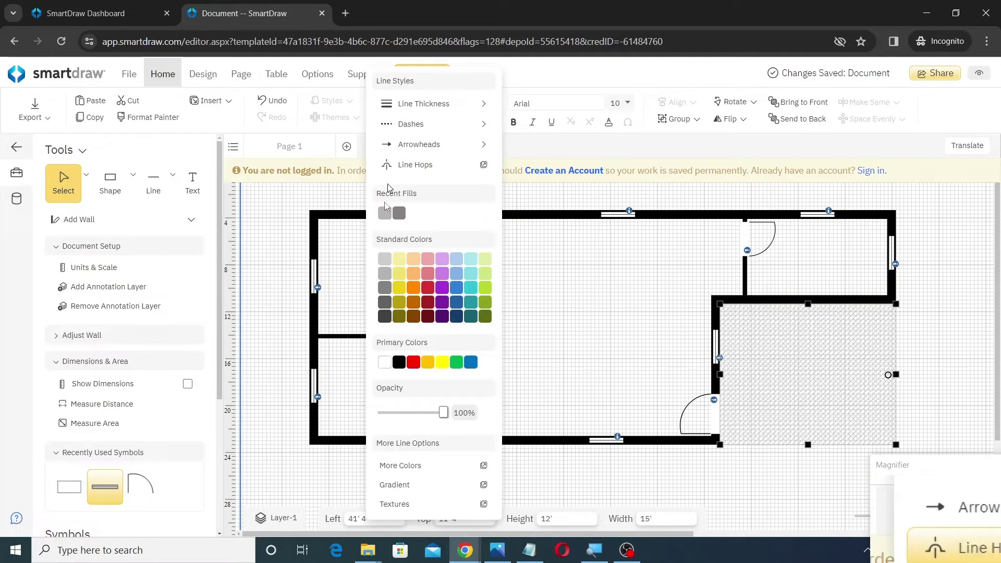
pyautogui.click(386, 290)
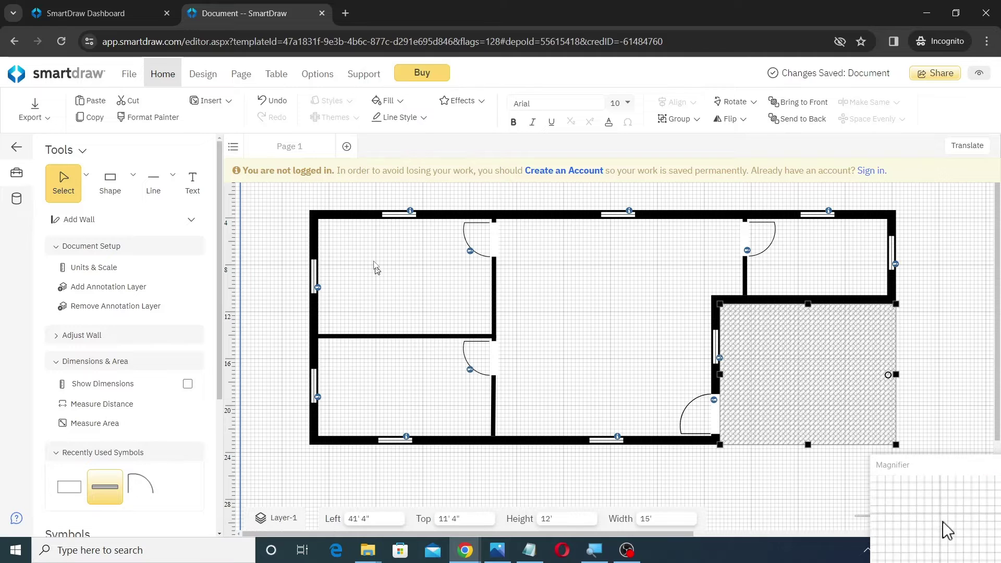
# Fill the hatched rectangle with white and deselect it.
pyautogui.click(400, 102)
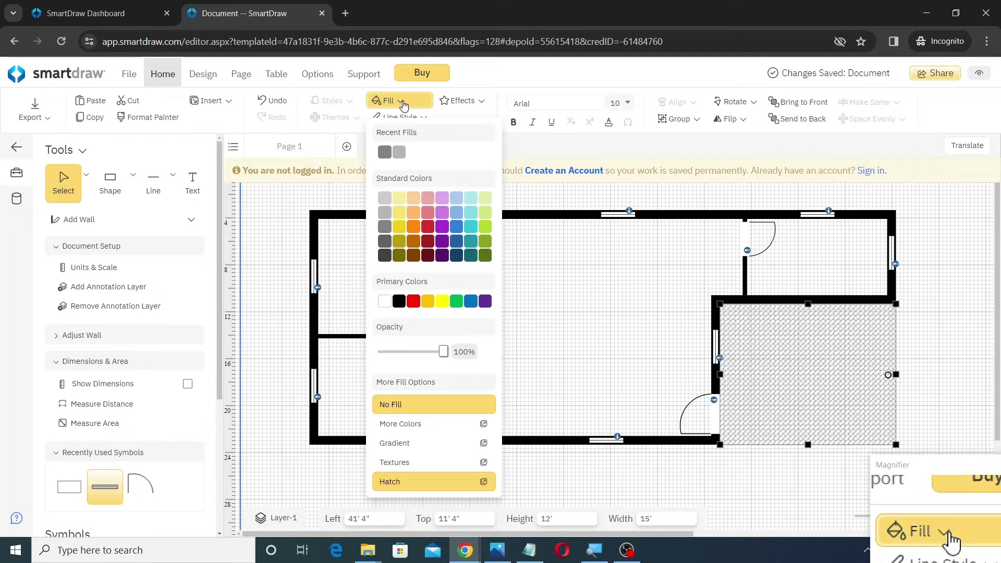
pyautogui.click(386, 303)
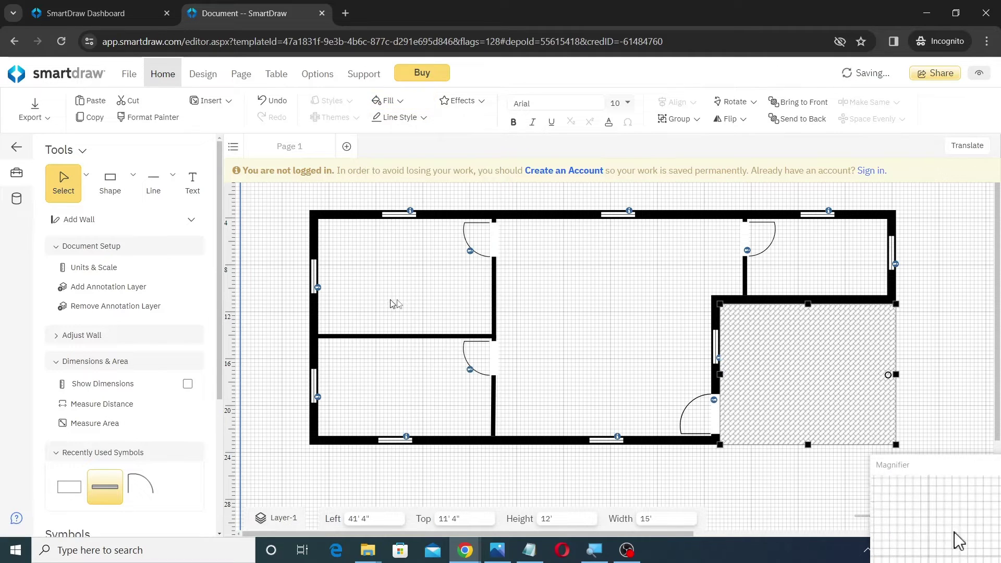
pyautogui.click(913, 323)
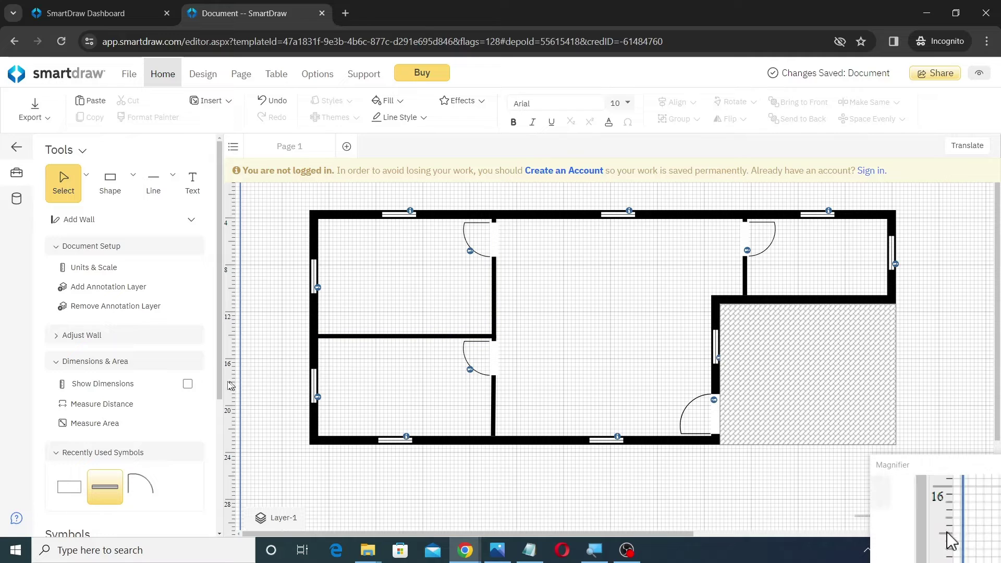
# Search the symbols for "car" and place the yellow top-view car on the plan.
pyautogui.scroll(-1, 153, 415)
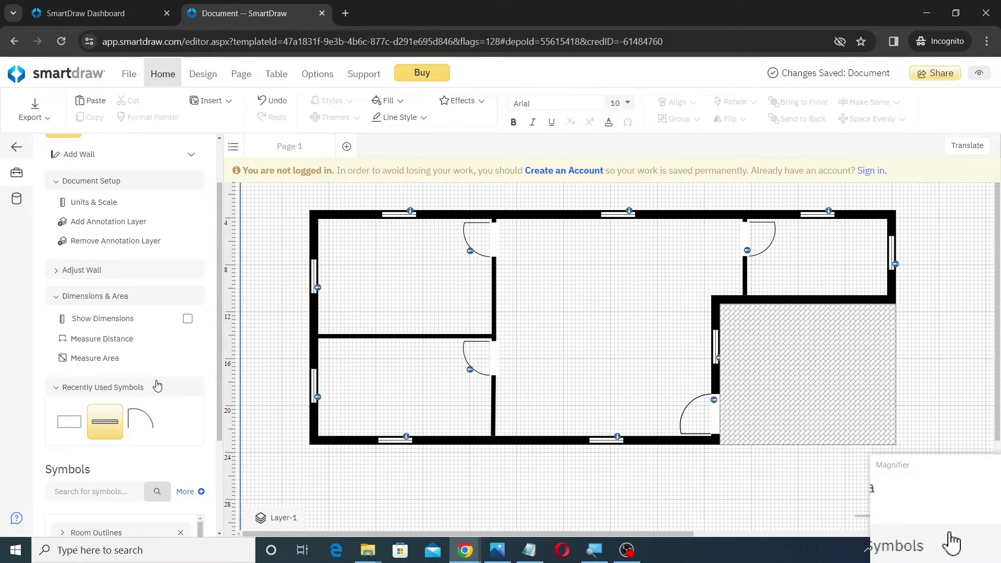
pyautogui.scroll(-2, 157, 386)
pyautogui.click(112, 361)
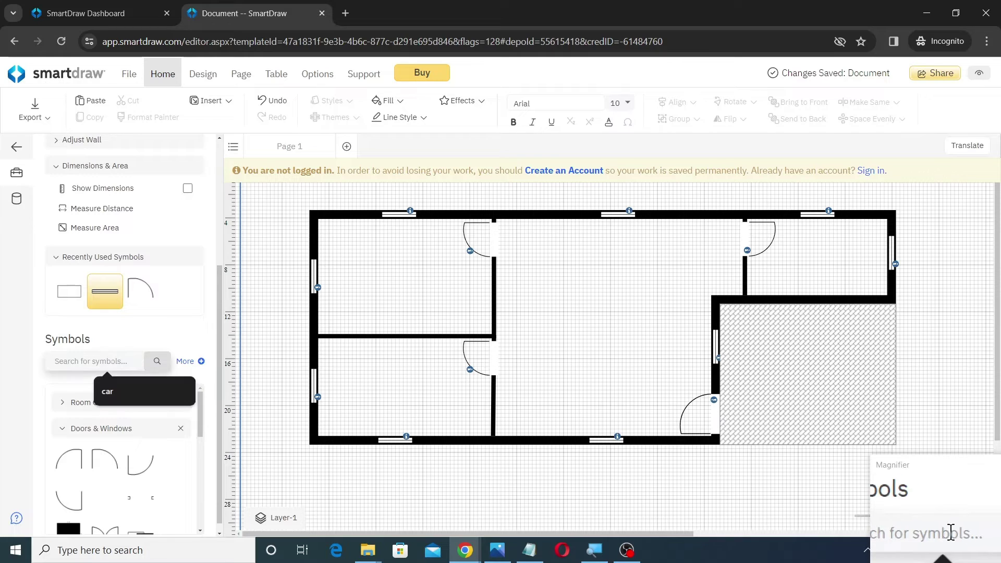
pyautogui.write('car')
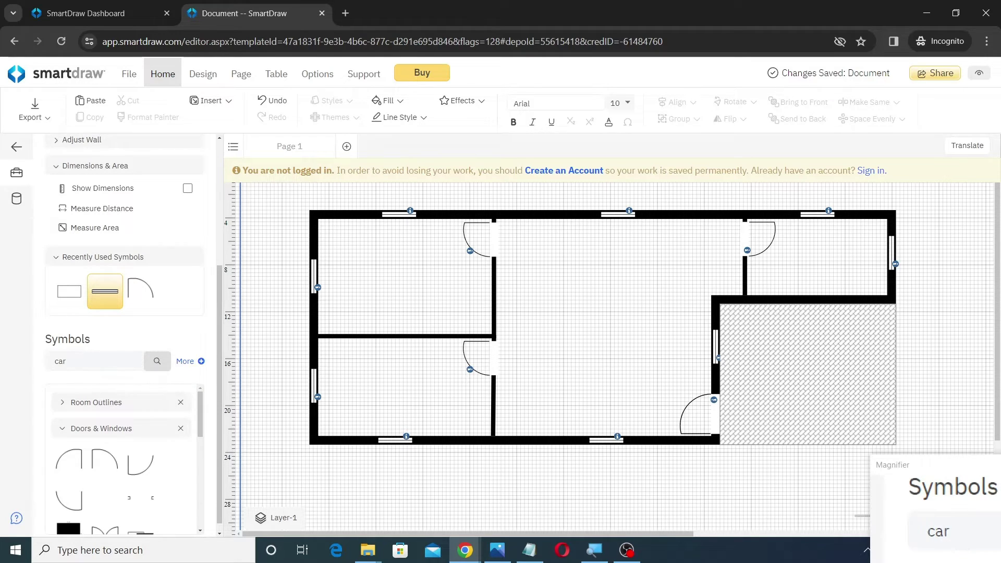
pyautogui.click(154, 362)
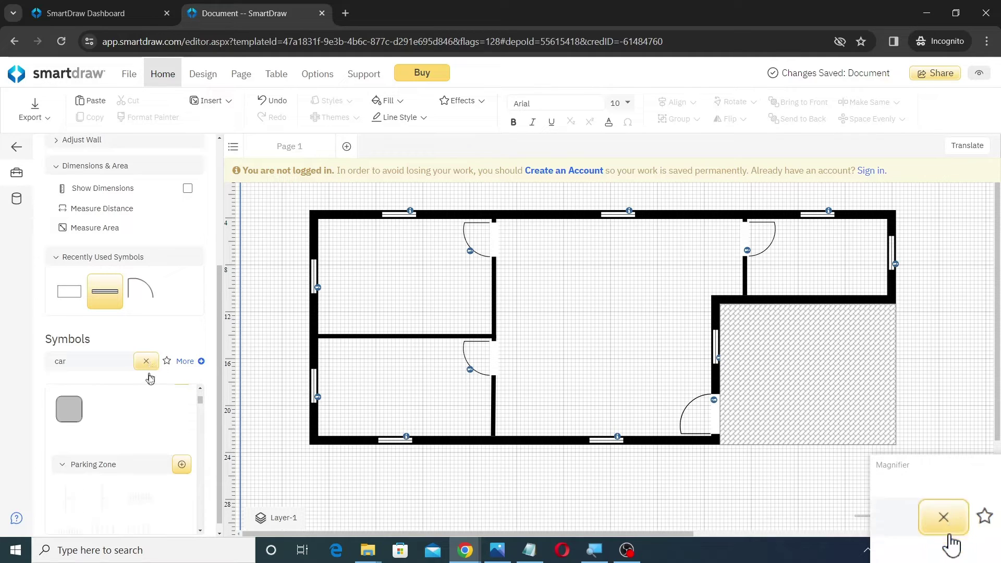
pyautogui.scroll(-1, 172, 419)
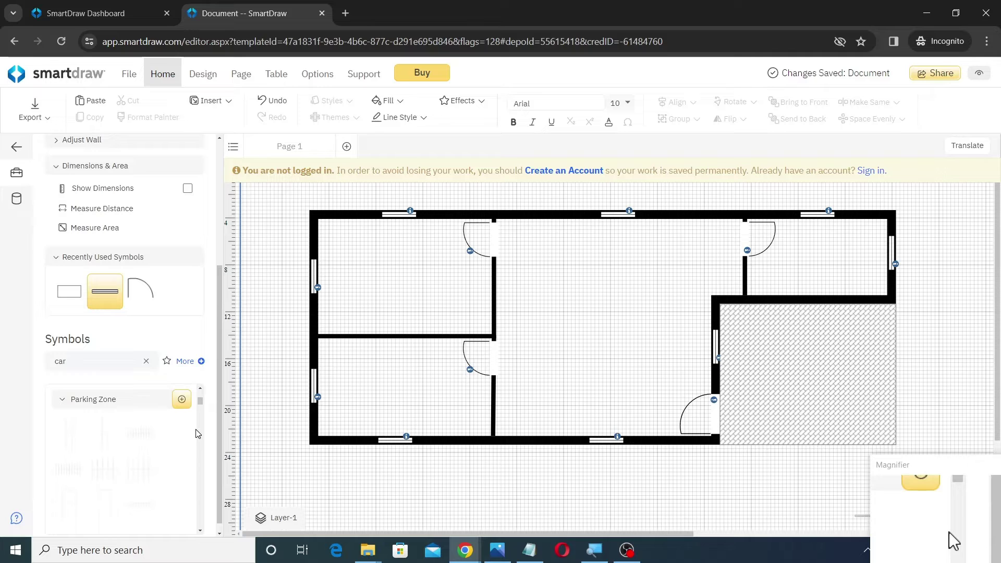
pyautogui.scroll(-1, 197, 434)
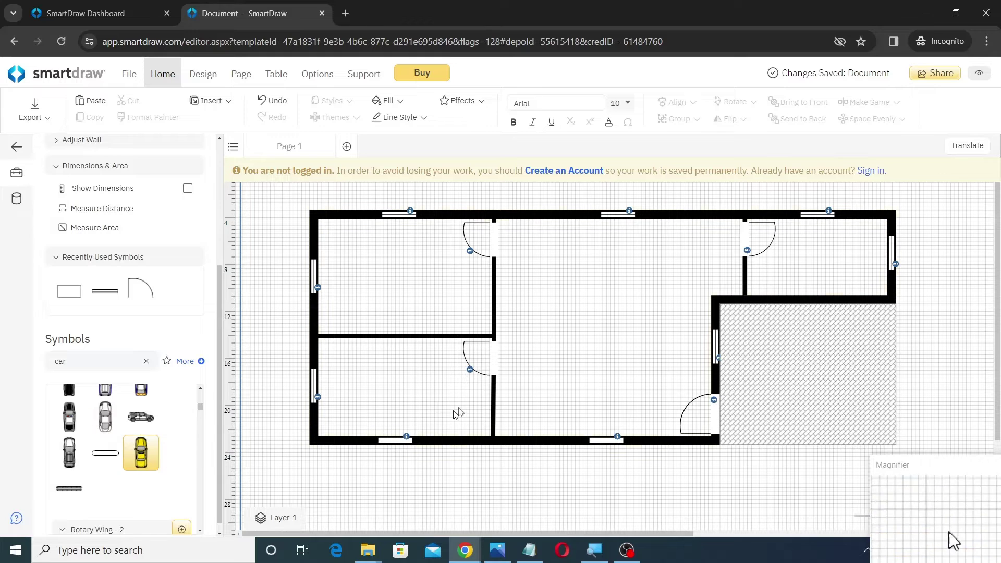
pyautogui.click(142, 453)
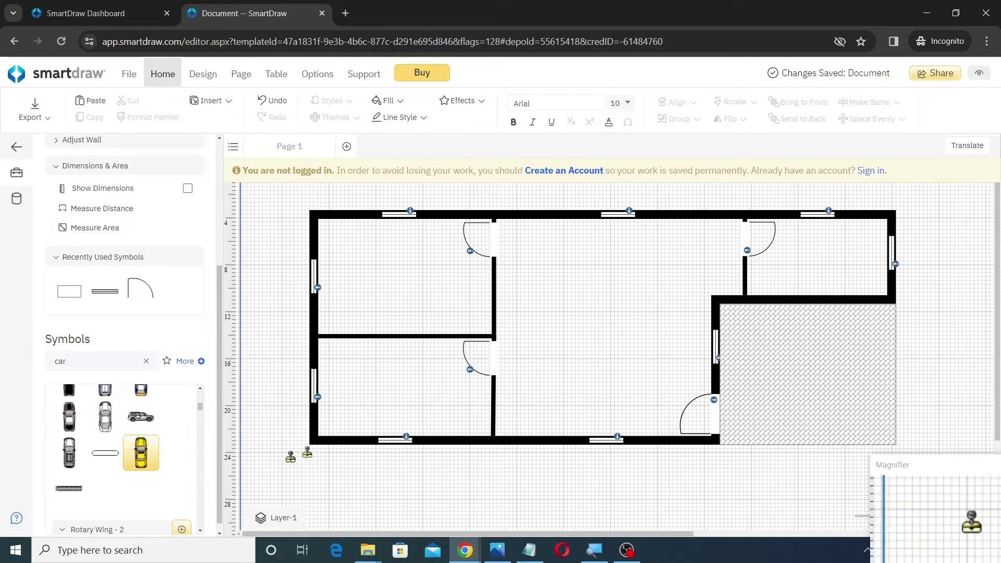
pyautogui.click(575, 305)
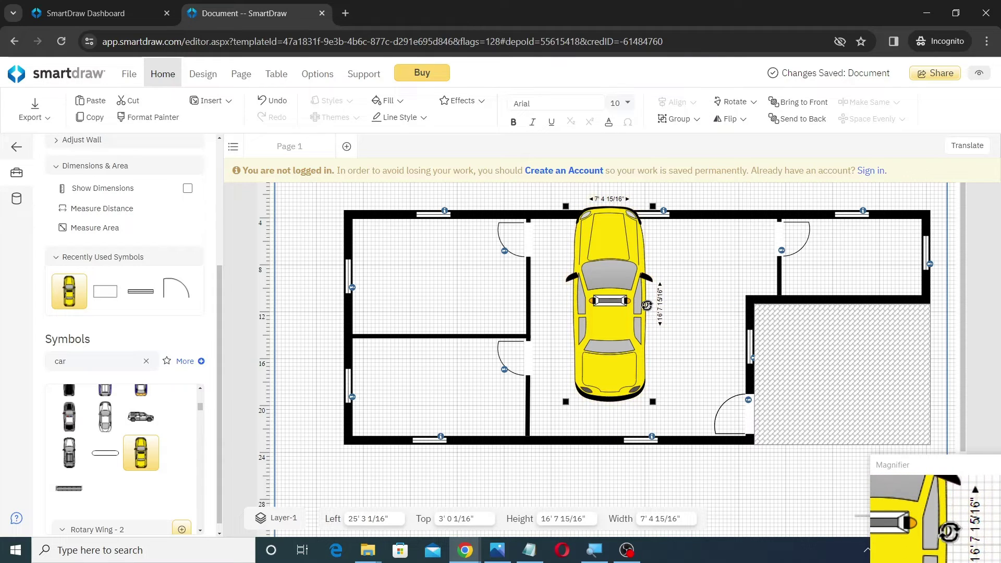
# Turn the car to lie horizontally, shrink it to about 13' 5" by 6' and fit it in the hatched area's upper part.
pyautogui.moveTo(646, 306); pyautogui.dragTo(605, 324)
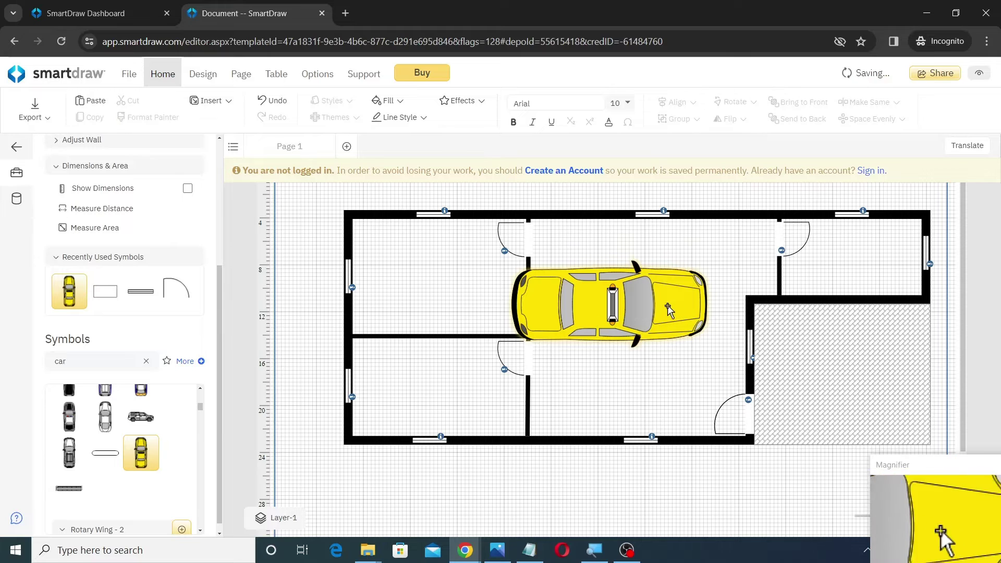
pyautogui.moveTo(666, 308)
pyautogui.mouseDown()
pyautogui.moveTo(782, 352)
pyautogui.moveTo(929, 352)
pyautogui.moveTo(879, 353)
pyautogui.mouseUp()
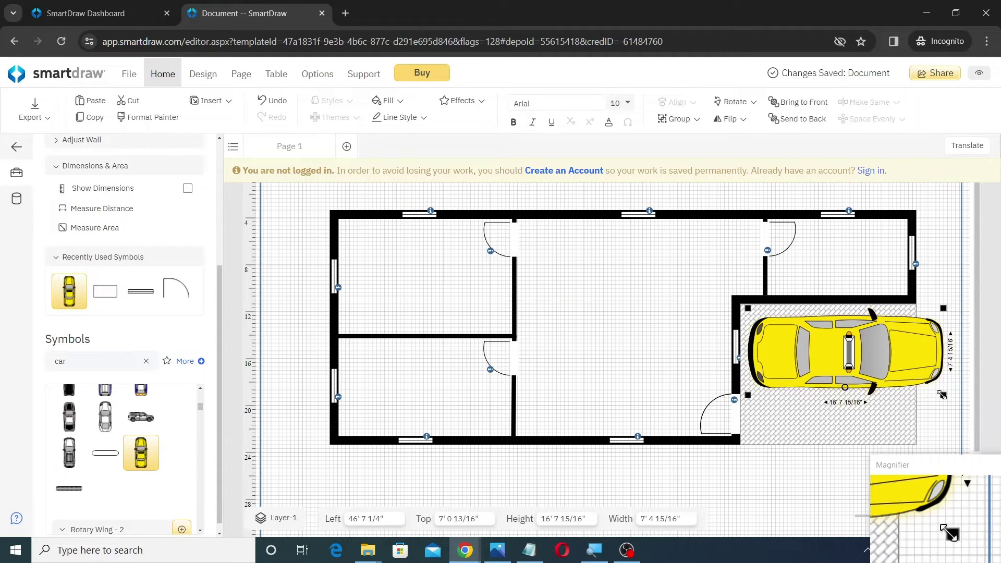
pyautogui.moveTo(942, 395); pyautogui.dragTo(890, 377)
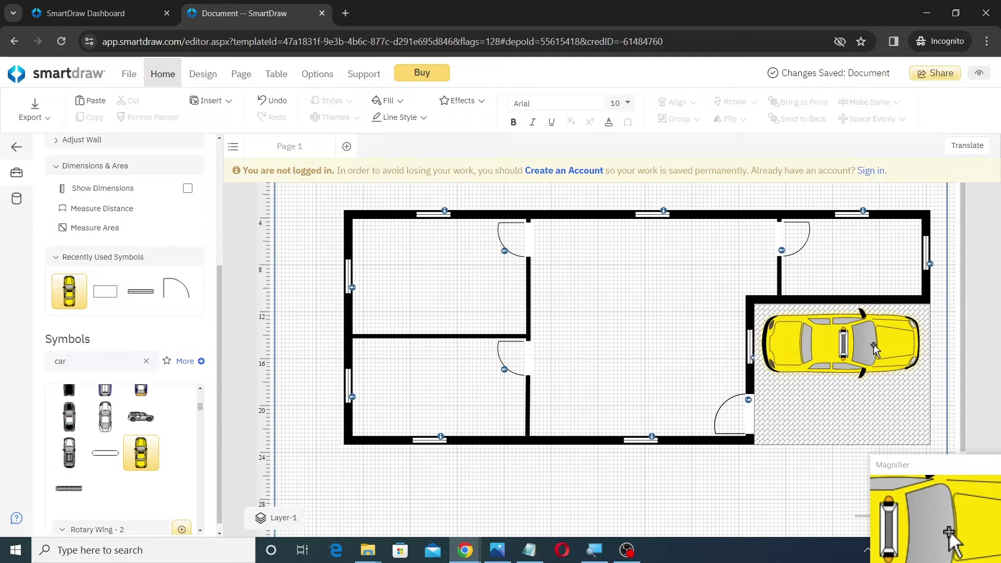
pyautogui.moveTo(870, 343); pyautogui.dragTo(870, 350)
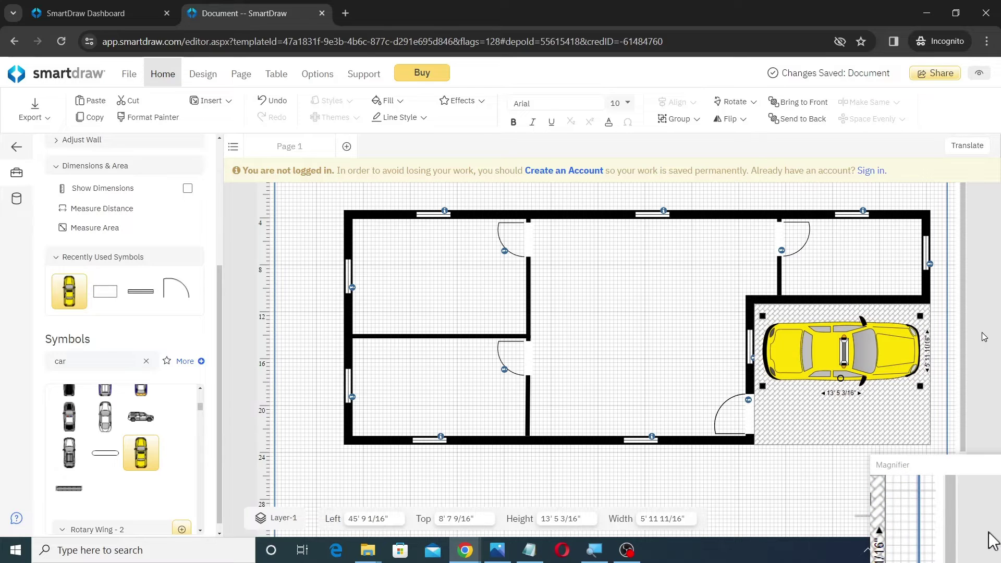
# Undo the last sofa placement and place a television symbol from the Living Room symbols in the middle of the hall.
pyautogui.hotkey('ctrl', 'z')
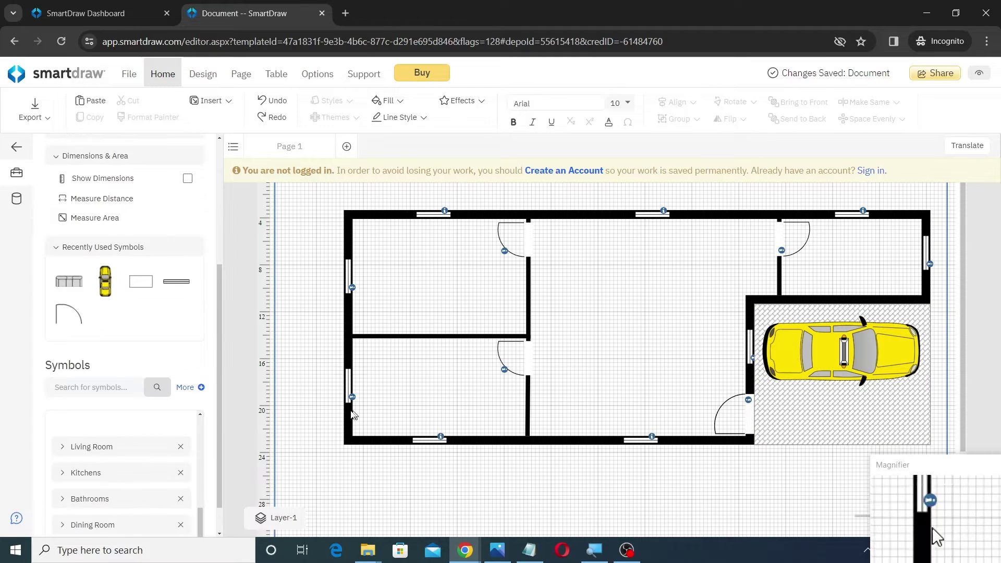
pyautogui.scroll(-1, 101, 446)
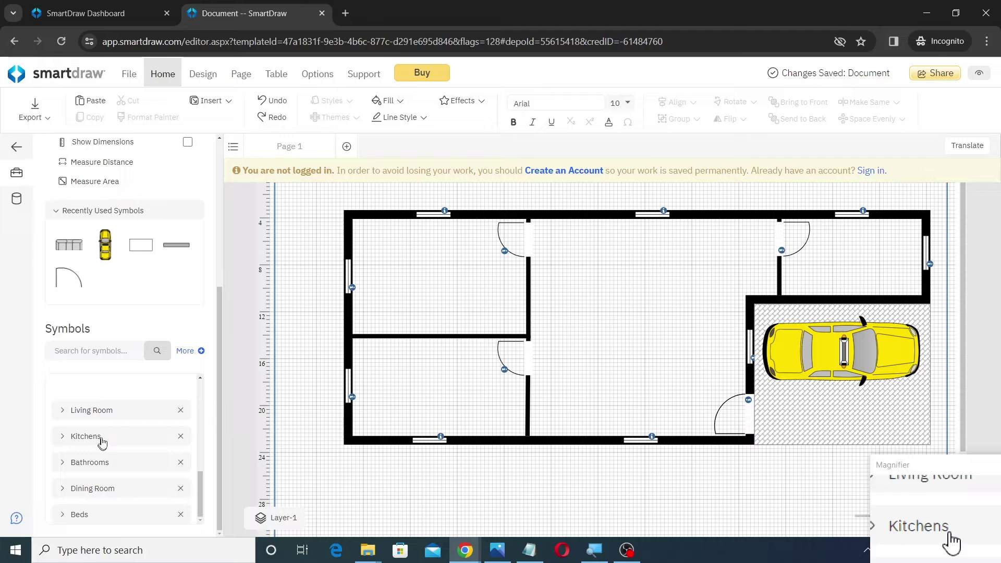
pyautogui.click(87, 412)
pyautogui.scroll(-3, 115, 417)
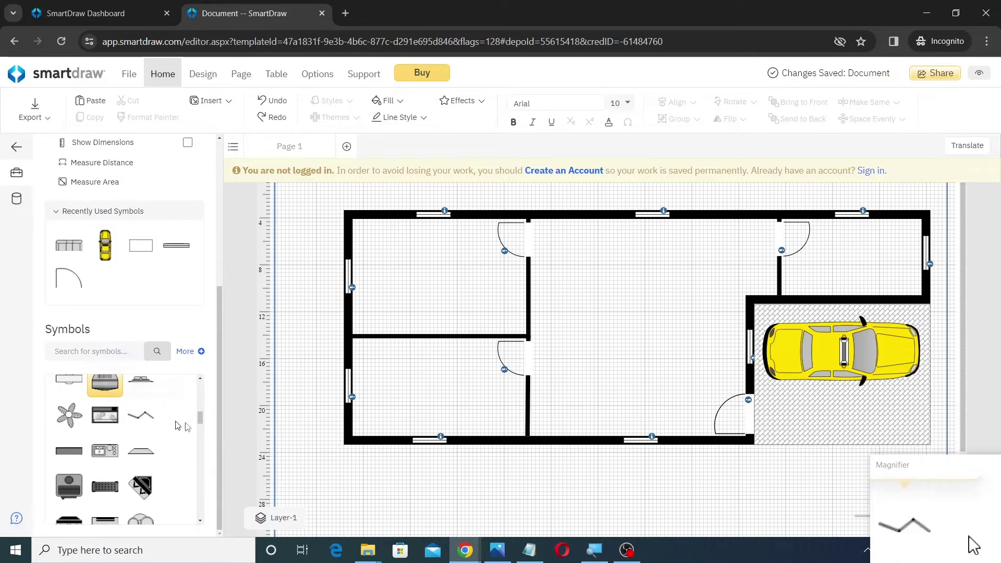
pyautogui.click(620, 334)
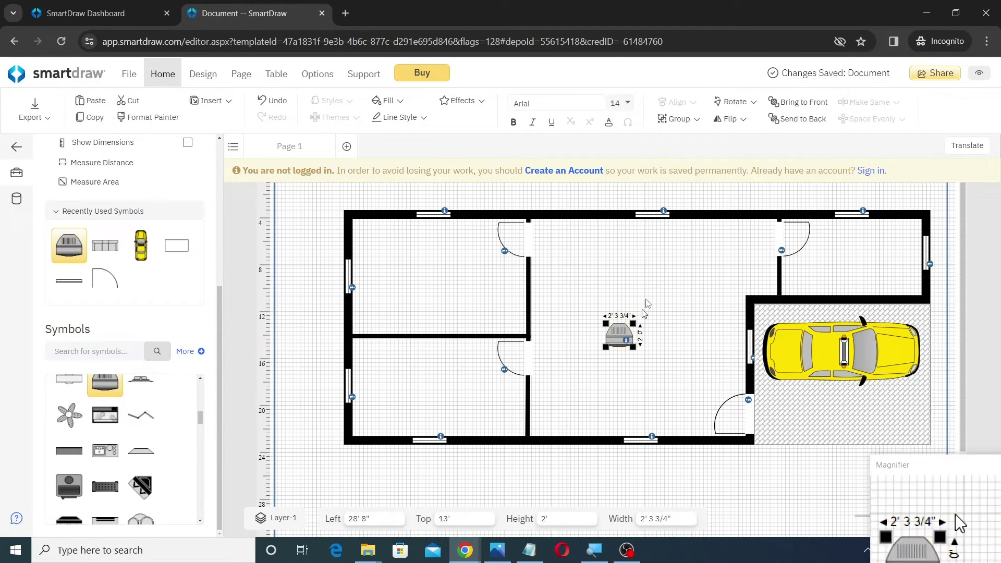
# Rotate the television a quarter turn, flip it and move it beside the wall next to the parking area.
pyautogui.click(744, 110)
pyautogui.click(806, 147)
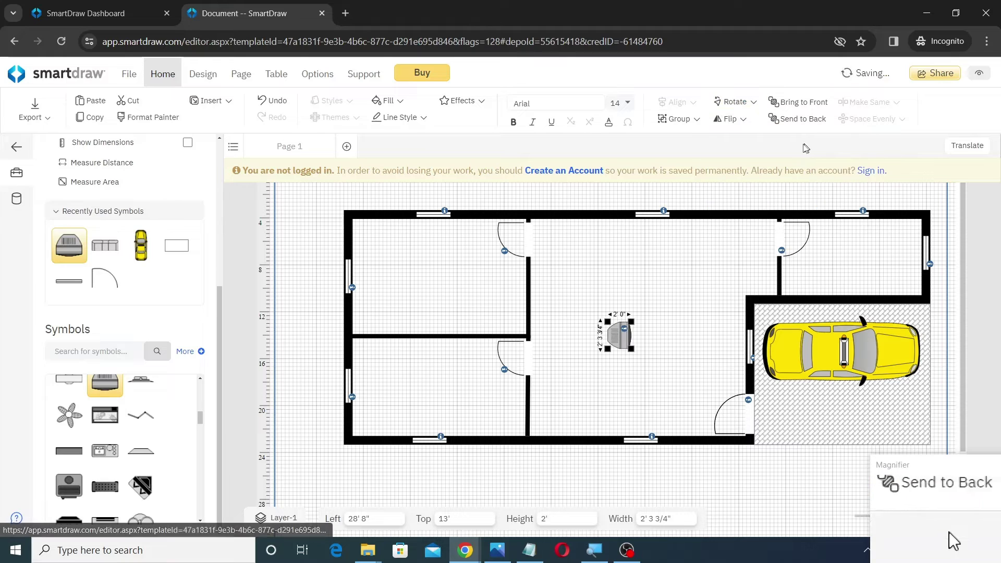
pyautogui.click(744, 121)
pyautogui.click(756, 154)
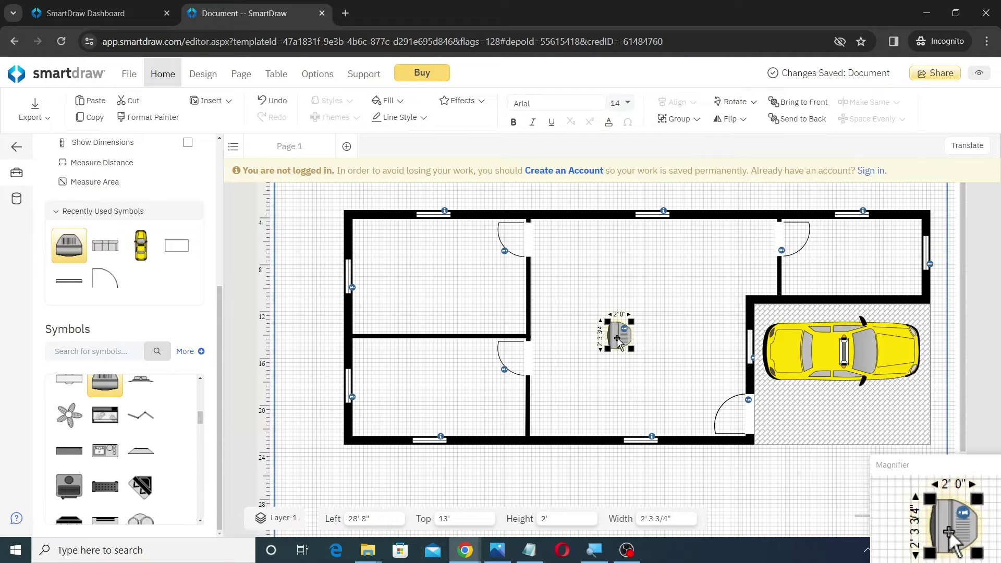
pyautogui.moveTo(621, 337); pyautogui.dragTo(726, 319)
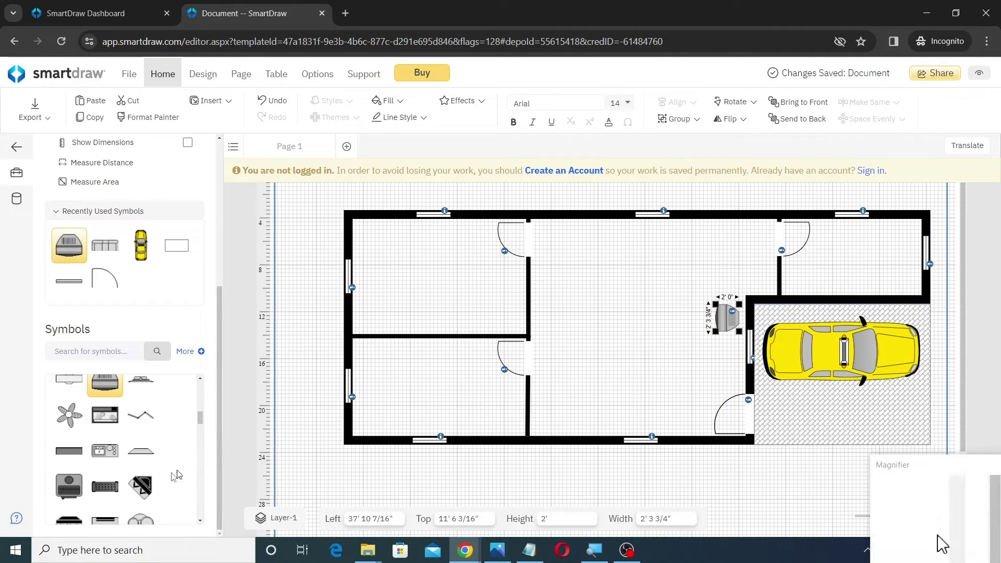
# Place a 4' by 2' table with two dark square panels from the Living Room symbols in the hall's center.
pyautogui.scroll(-6, 136, 457)
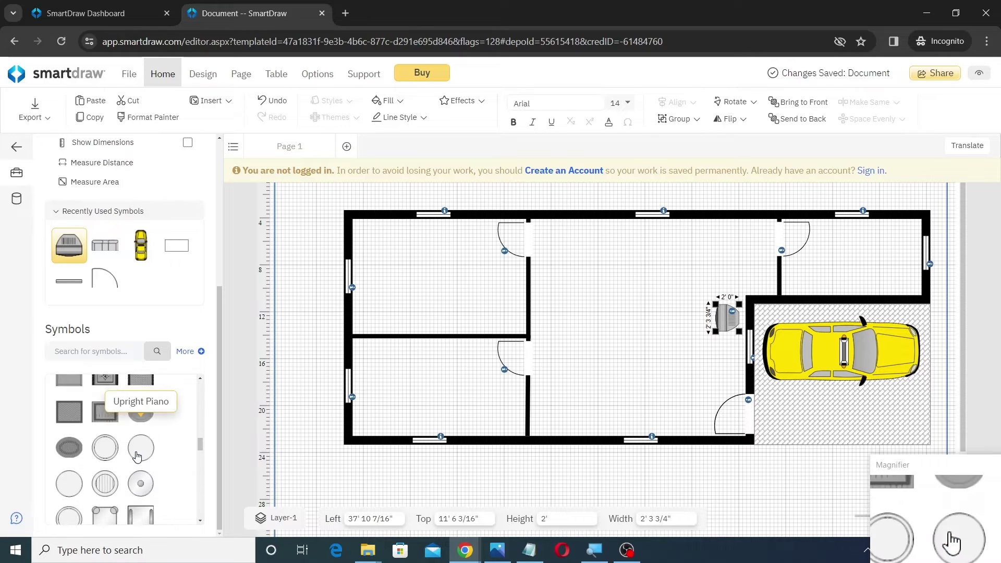
pyautogui.scroll(-5, 136, 454)
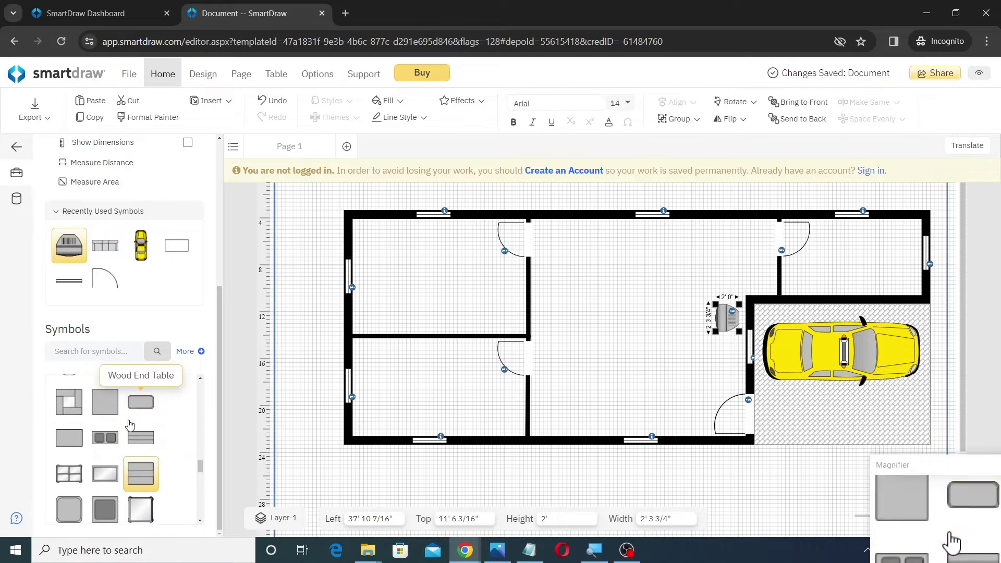
pyautogui.moveTo(105, 438); pyautogui.dragTo(629, 334)
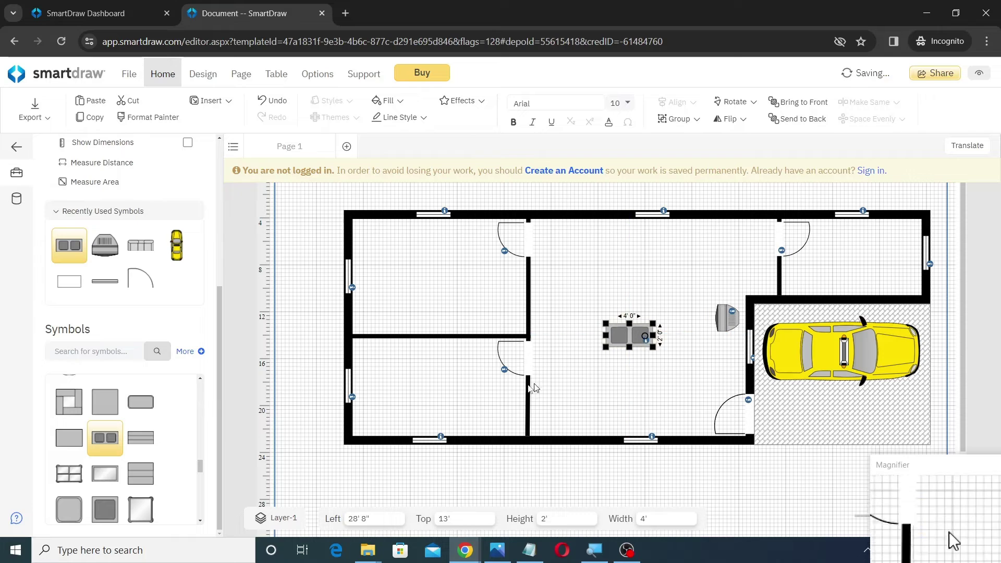
# Place a three-seat sofa 8' by 3' 4" in the hall and move it against the lower wall by the window.
pyautogui.scroll(-8, 140, 407)
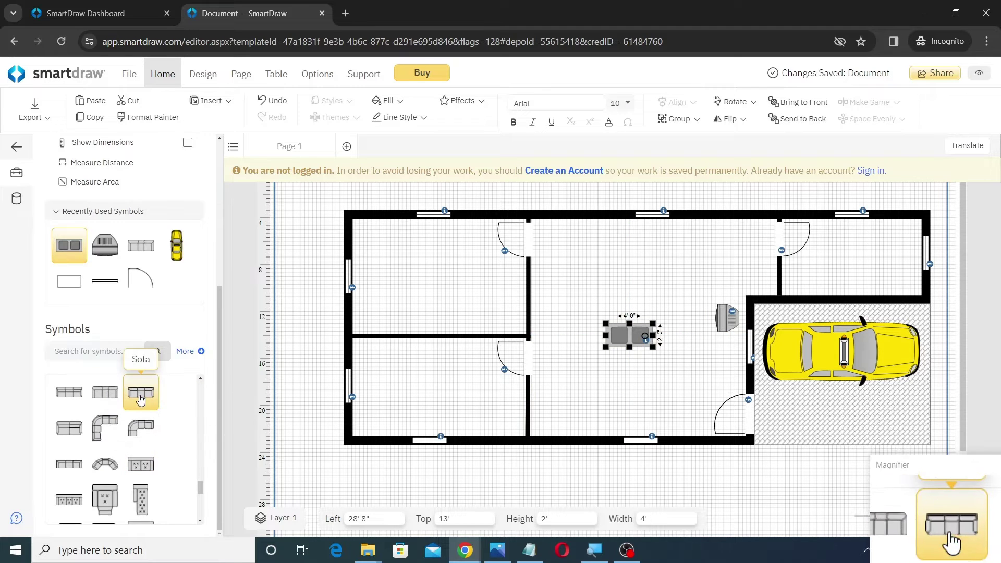
pyautogui.moveTo(140, 398); pyautogui.dragTo(574, 396)
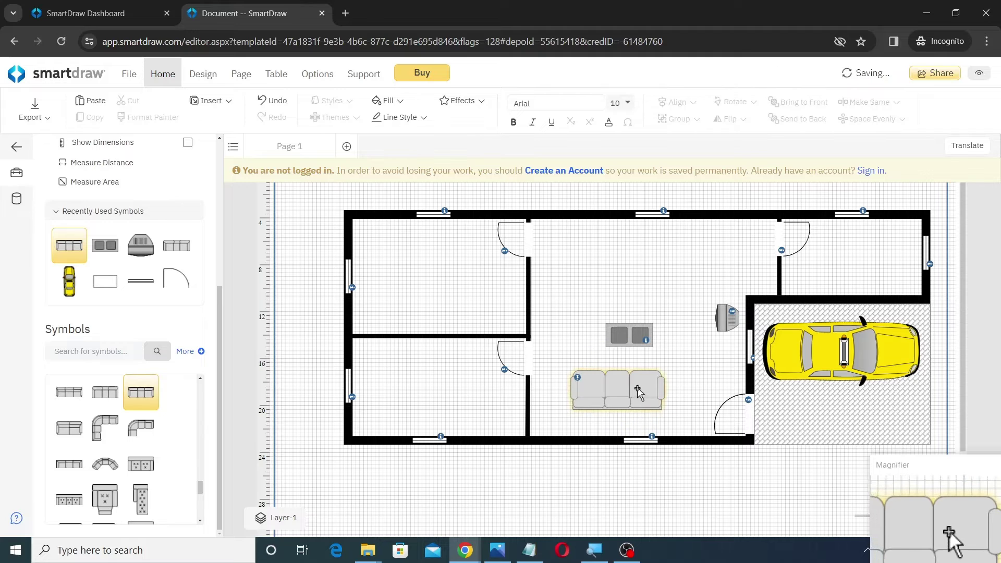
pyautogui.moveTo(642, 393); pyautogui.dragTo(665, 409)
# Place a rounded armchair to the left of the sofa and move the 4' by 2' table down in front of the sofa.
pyautogui.scroll(-3, 134, 433)
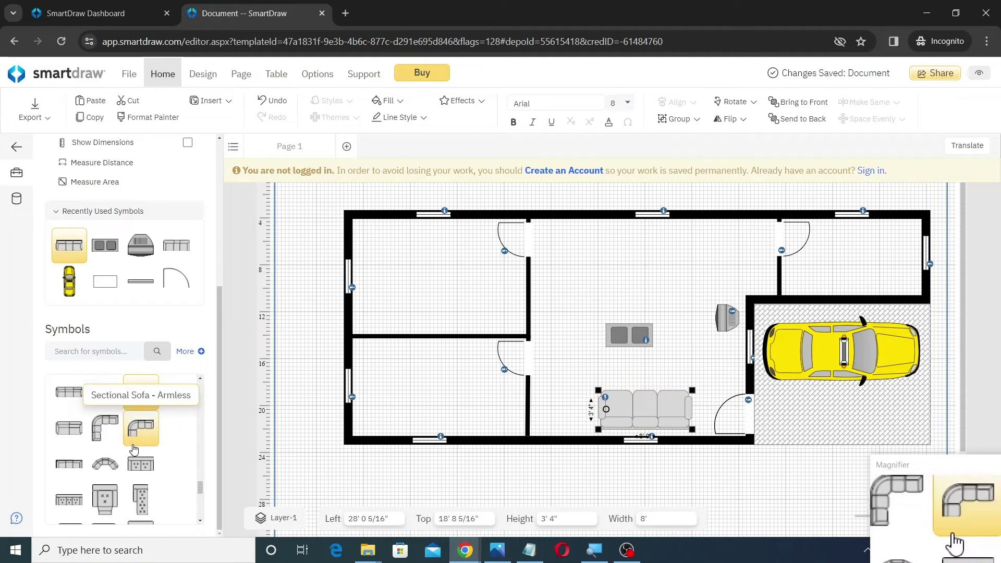
pyautogui.scroll(-1, 134, 450)
pyautogui.moveTo(105, 477); pyautogui.dragTo(560, 410)
pyautogui.moveTo(637, 336); pyautogui.dragTo(641, 367)
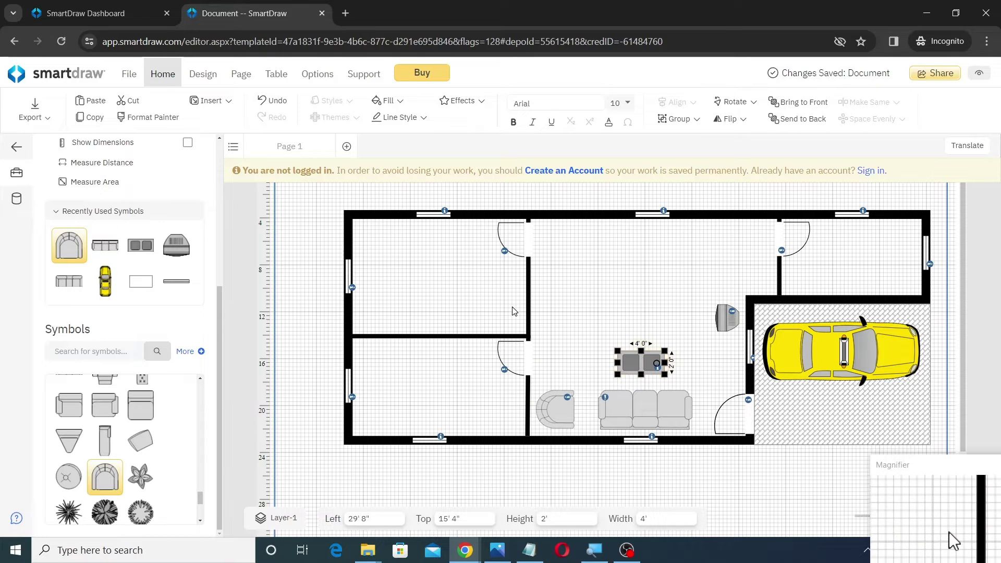
# Place a Corner Counter (46" x 46") from the Kitchens symbols in the lower-left room's upper-left corner and stretch it to about 6' 7" by 8' 4".
pyautogui.scroll(-3, 136, 447)
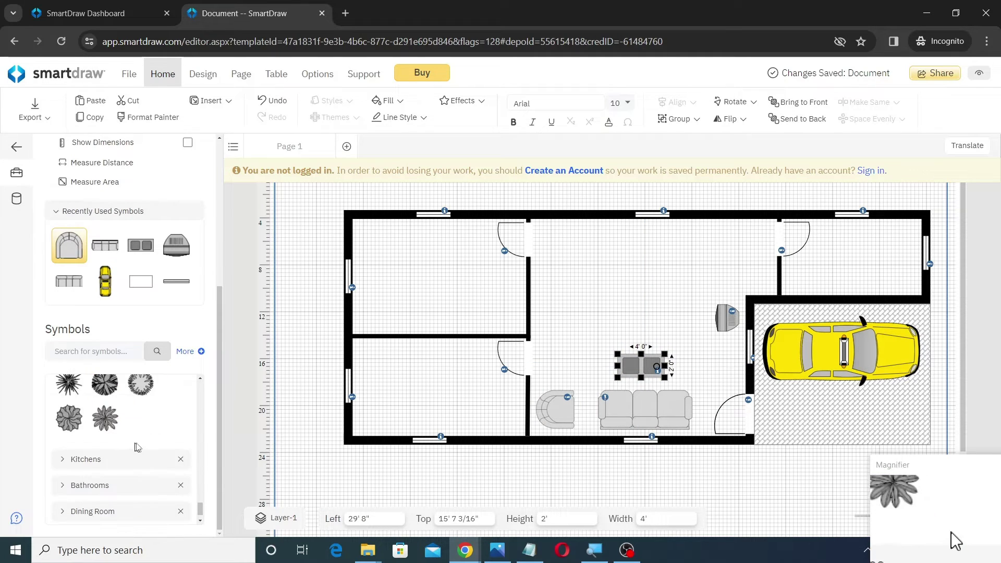
pyautogui.click(91, 460)
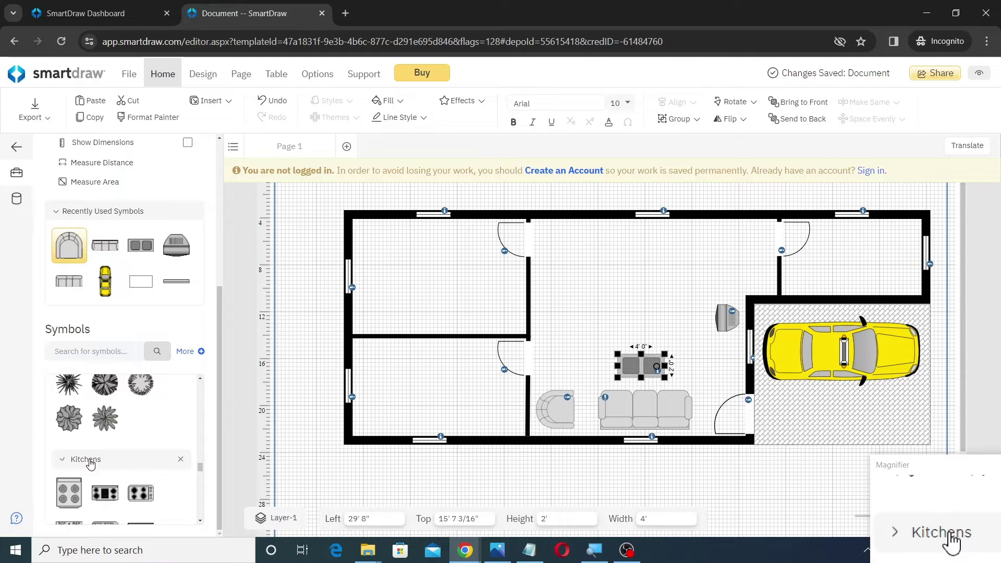
pyautogui.scroll(-2, 180, 472)
pyautogui.scroll(1, 180, 472)
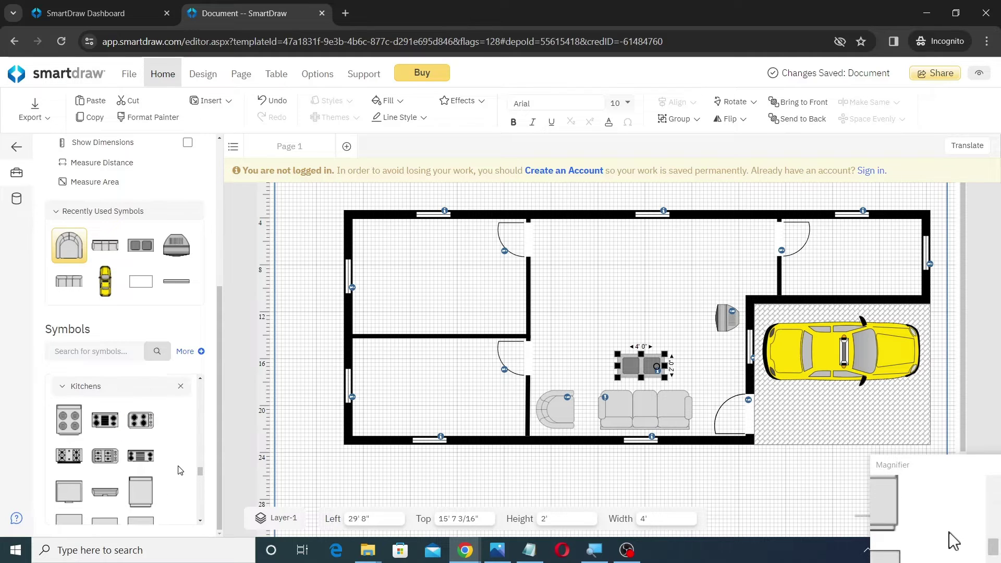
pyautogui.scroll(-1, 135, 467)
pyautogui.scroll(-5, 135, 467)
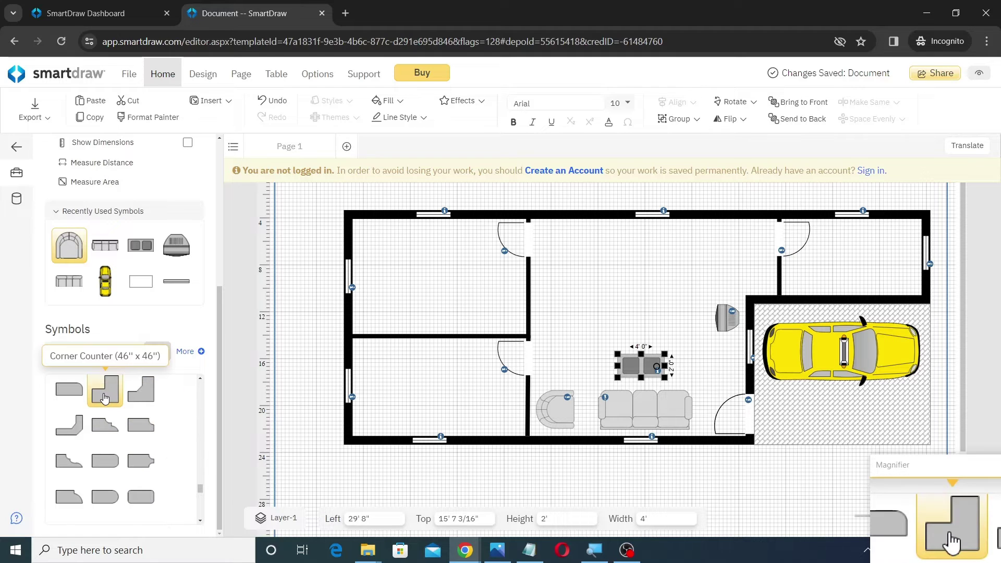
pyautogui.click(105, 398)
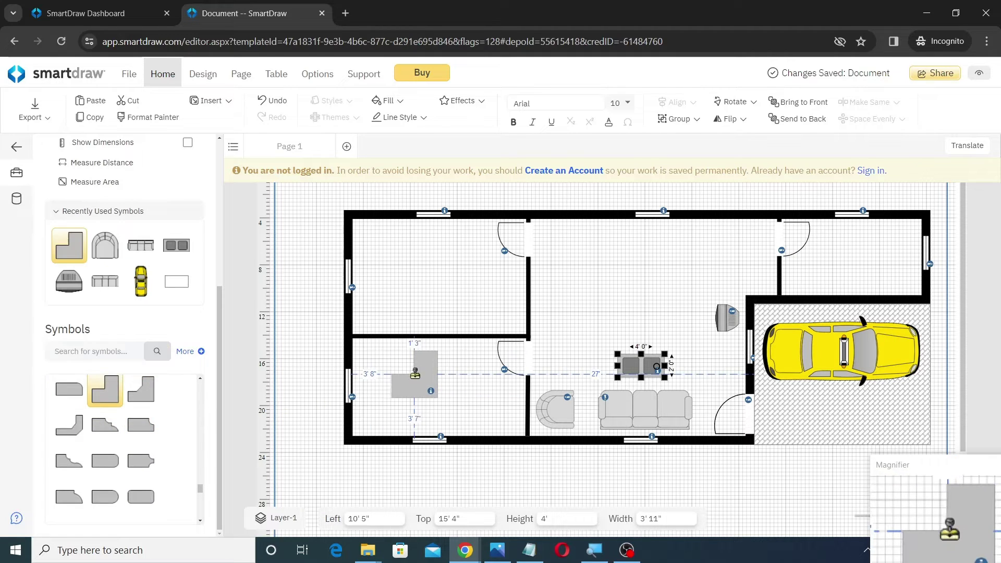
pyautogui.click(414, 374)
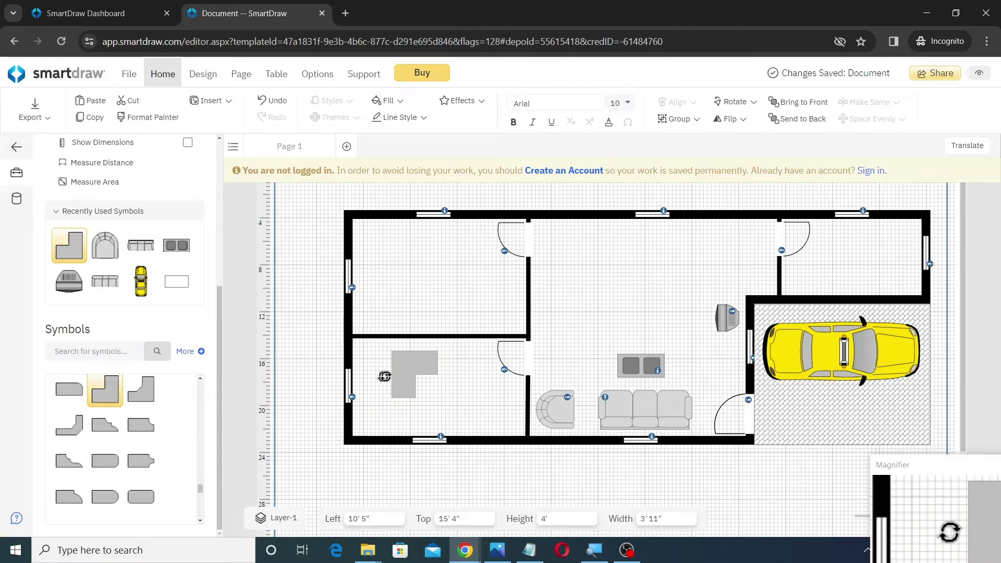
pyautogui.moveTo(431, 374); pyautogui.dragTo(381, 349)
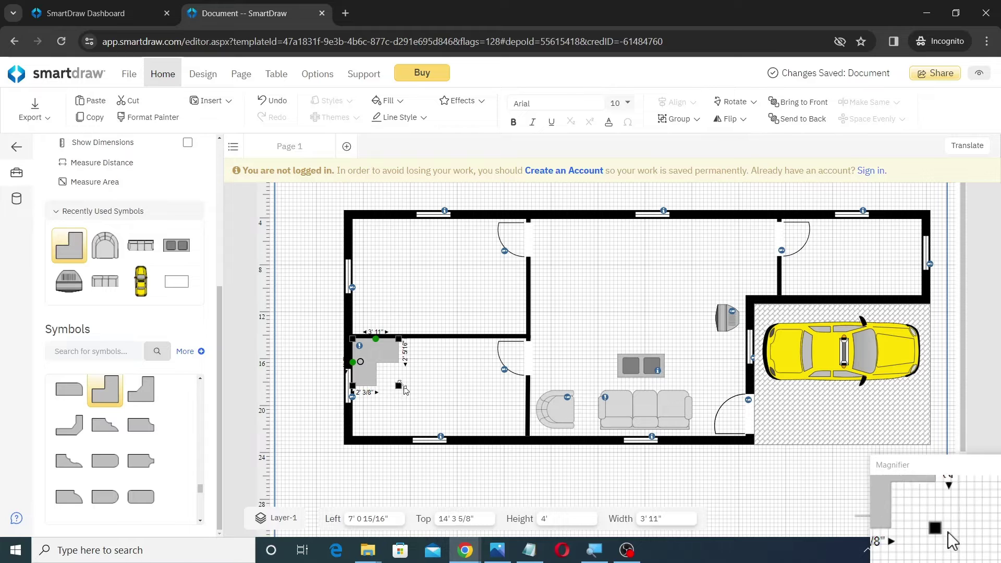
pyautogui.moveTo(400, 386); pyautogui.dragTo(431, 437)
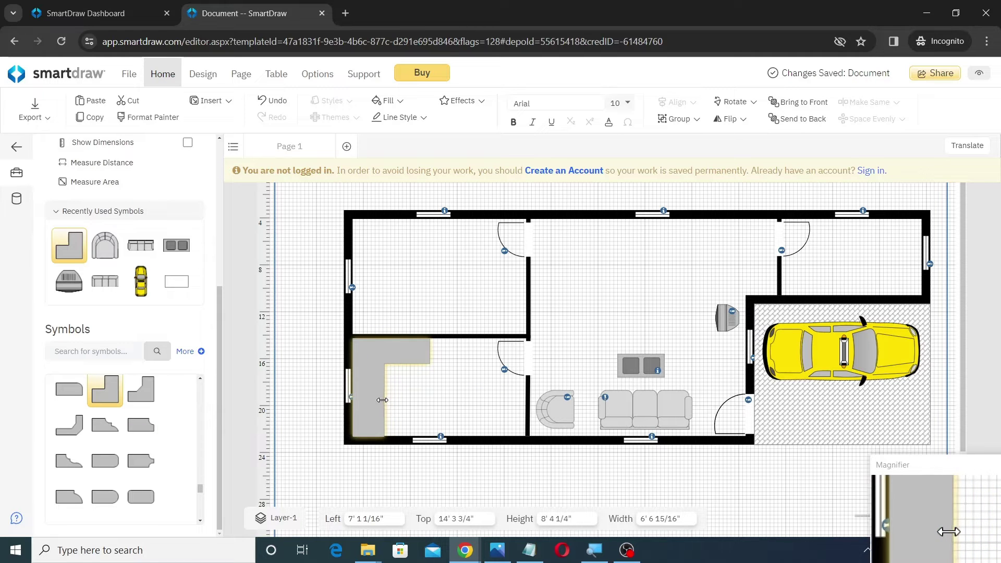
# Place a 42" Electric Range with Grill on the counter's vertical leg by the left wall and deselect it.
pyautogui.scroll(-6, 140, 438)
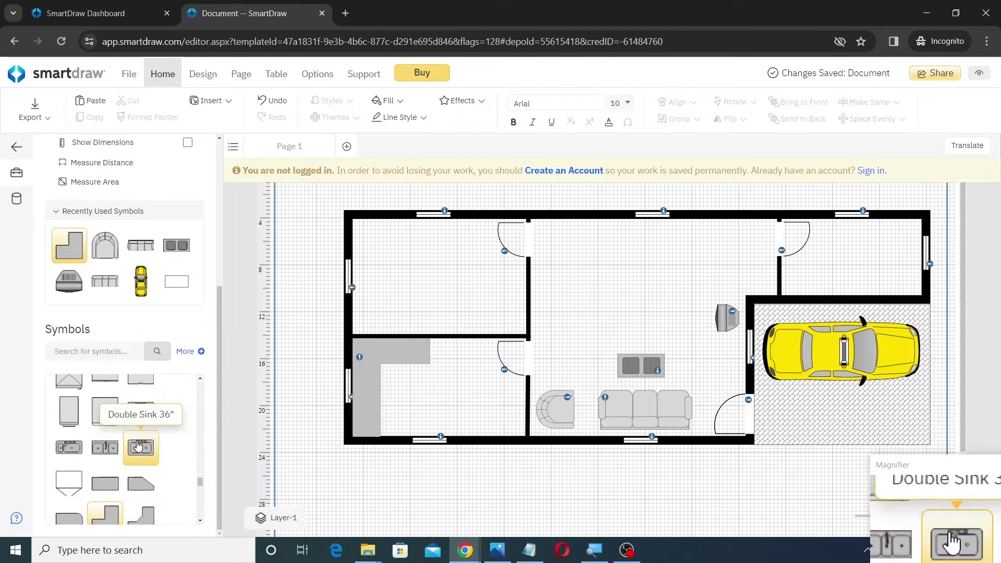
pyautogui.scroll(2, 139, 444)
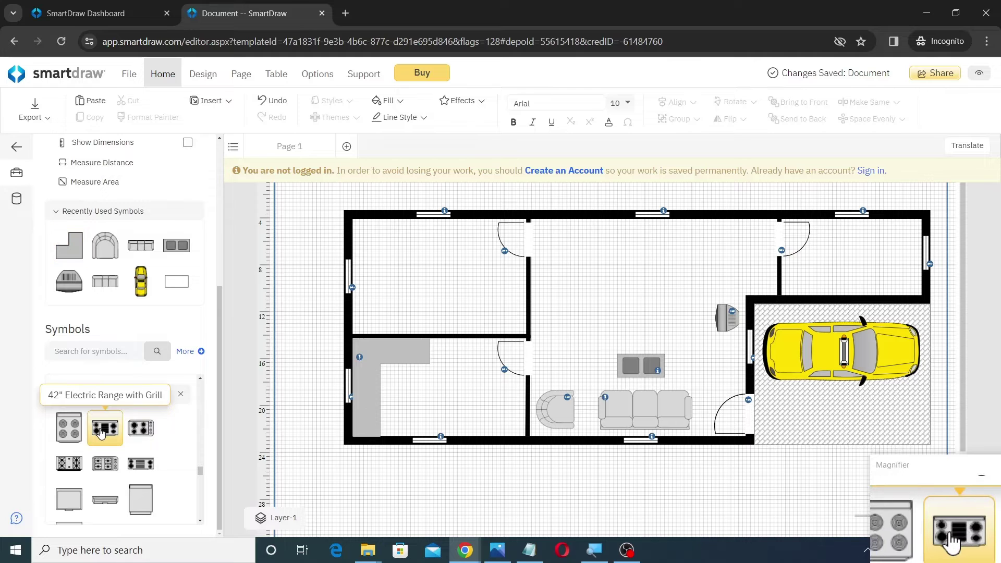
pyautogui.moveTo(101, 433); pyautogui.dragTo(438, 351)
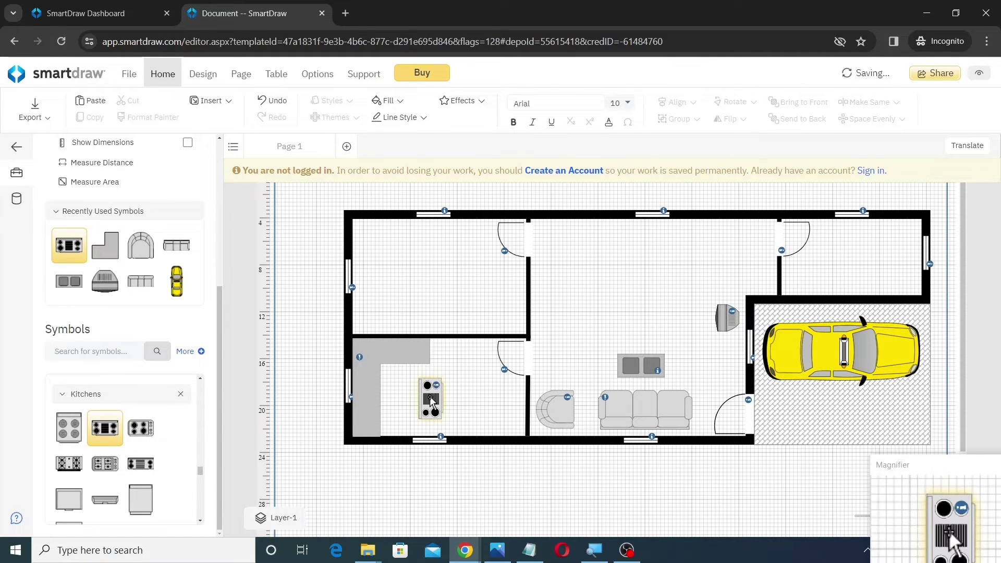
pyautogui.moveTo(430, 399); pyautogui.dragTo(367, 394)
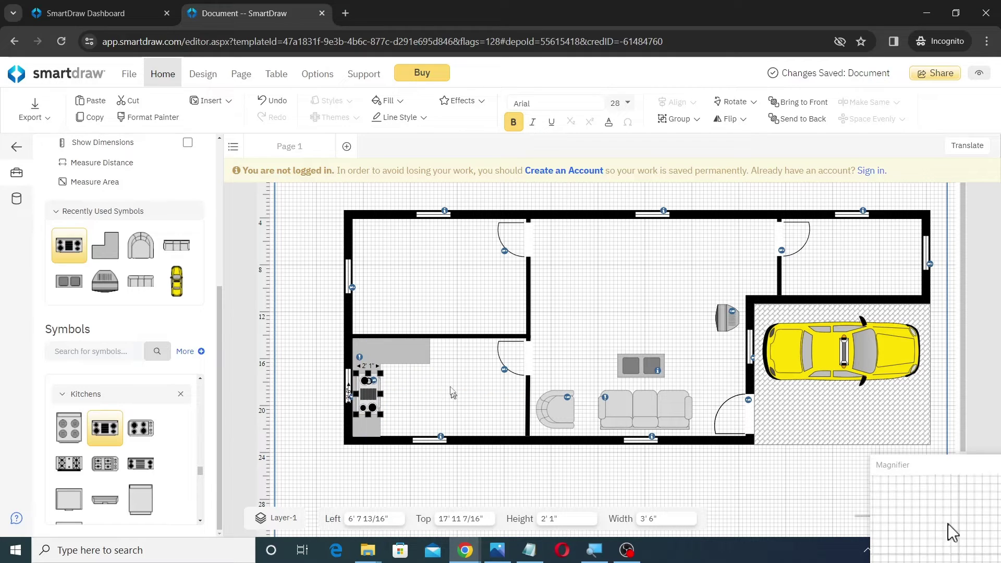
pyautogui.click(453, 392)
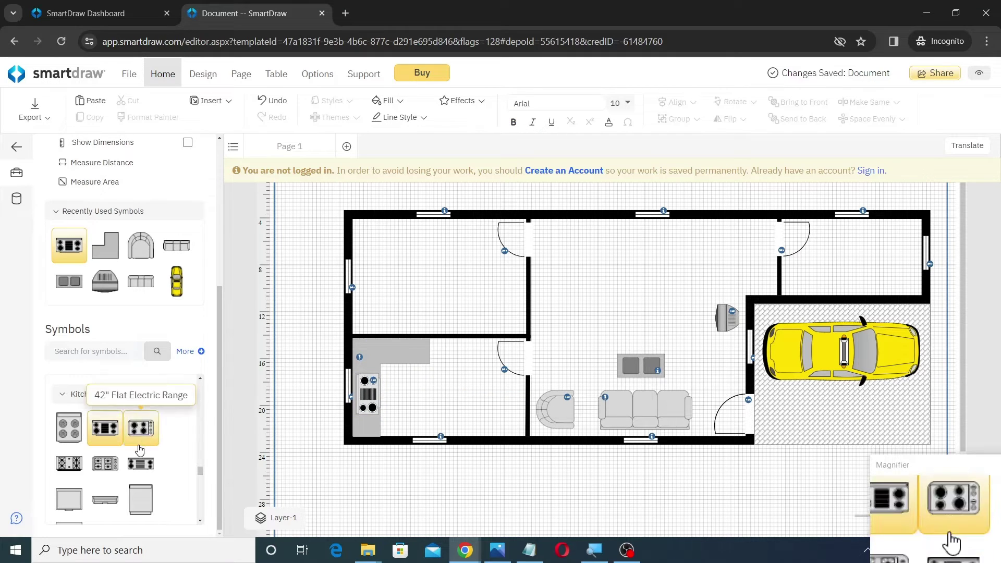
# Place a Rectangle Table for 6, about 11' 6" by 8', in the hall's upper part and select it.
pyautogui.scroll(-5, 151, 441)
pyautogui.scroll(-4, 156, 445)
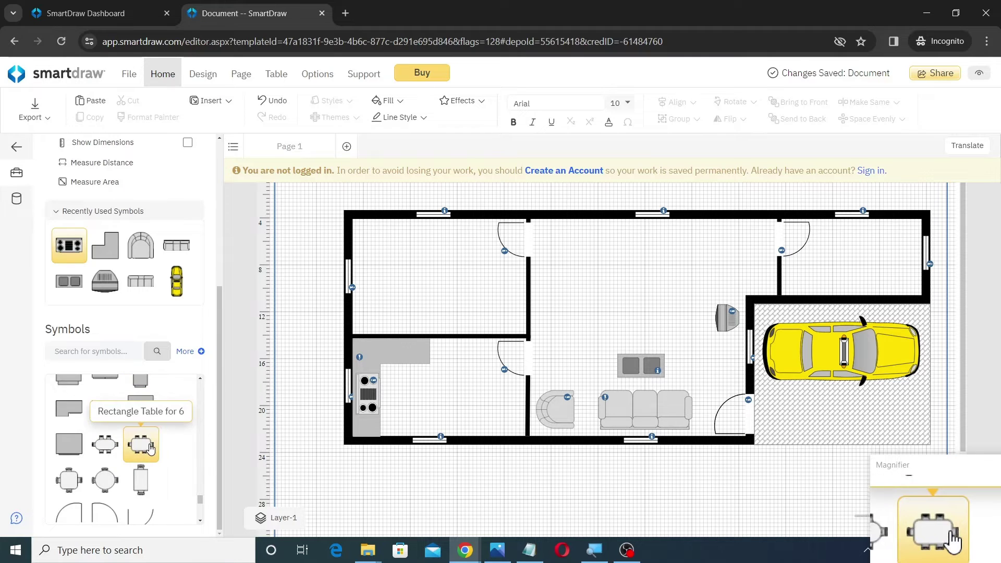
pyautogui.click(141, 451)
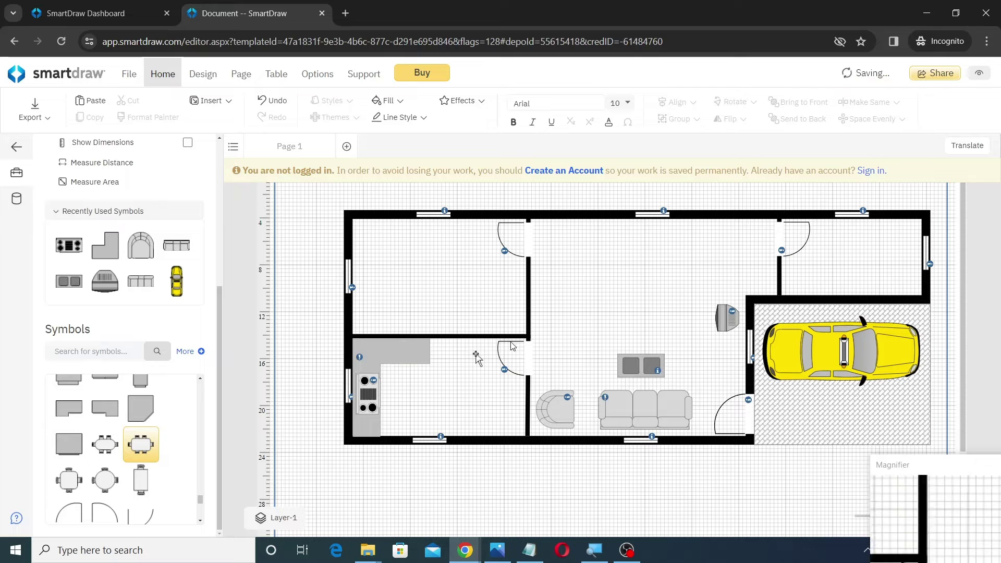
pyautogui.moveTo(141, 444); pyautogui.dragTo(624, 271)
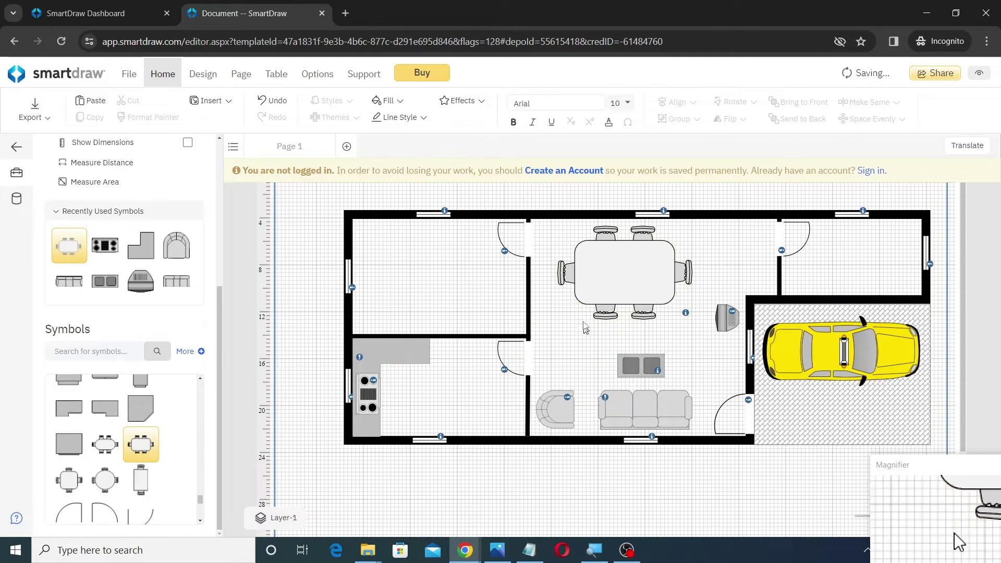
pyautogui.click(637, 295)
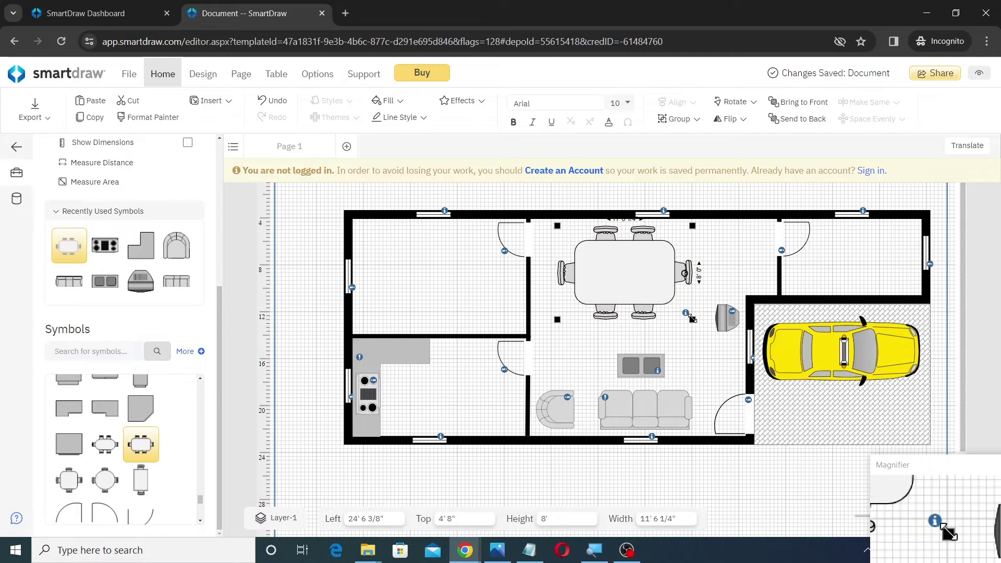
# Place a Sink 30" symbol in the kitchen's lower-right corner and deselect it.
pyautogui.scroll(-1, 142, 395)
pyautogui.scroll(-1, 140, 409)
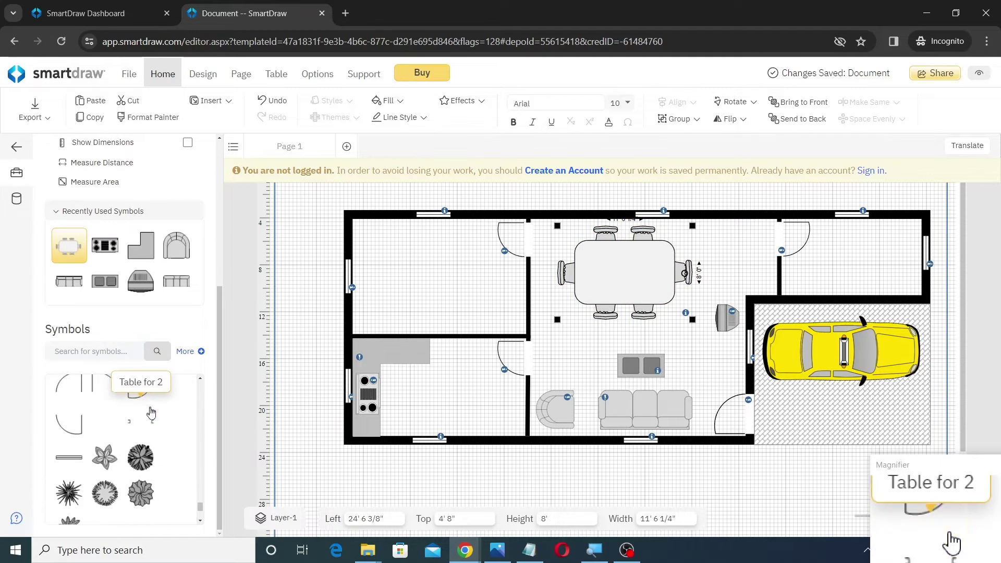
pyautogui.scroll(3, 141, 412)
pyautogui.scroll(4, 151, 425)
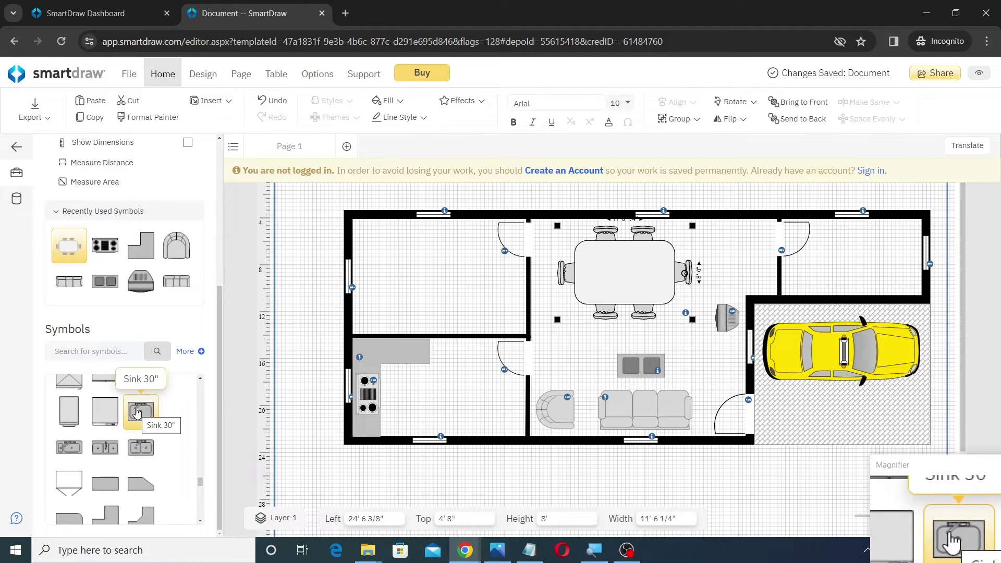
pyautogui.moveTo(137, 412); pyautogui.dragTo(510, 419)
pyautogui.click(486, 397)
# Fill the kitchen's L-shaped corner counter with light green from the standard colors and deselect it.
pyautogui.click(404, 347)
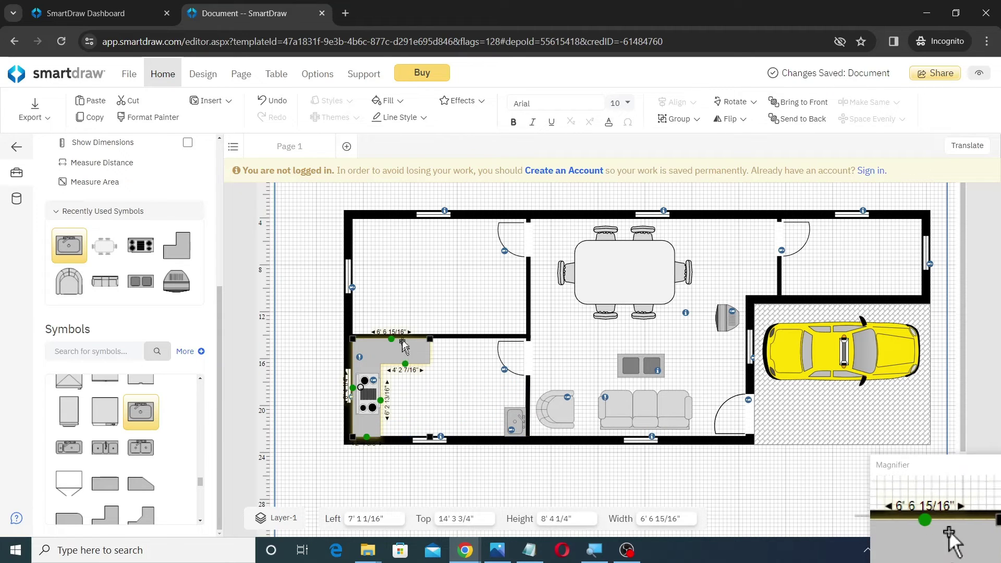
pyautogui.click(388, 101)
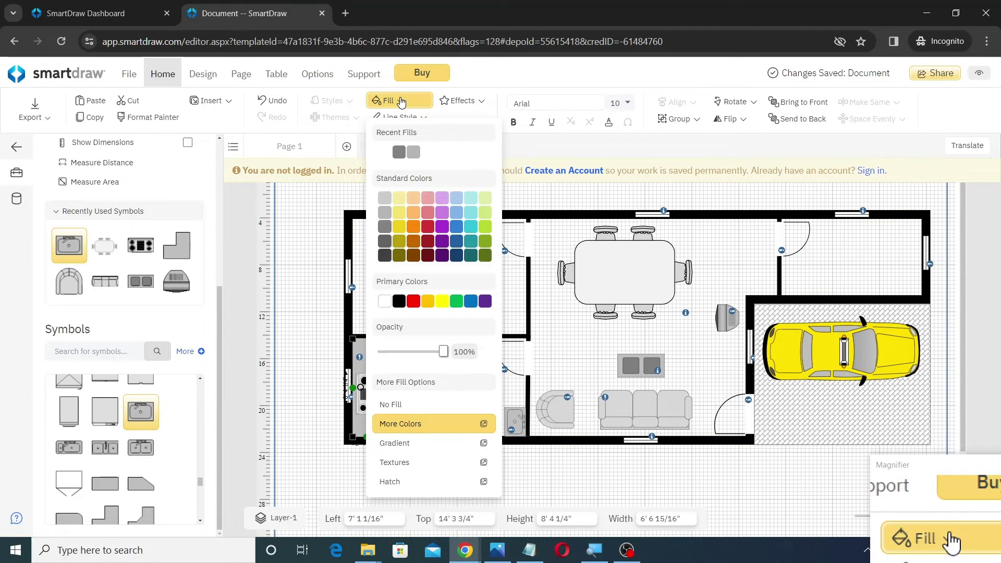
pyautogui.click(488, 217)
pyautogui.click(458, 363)
# Place a Toilet -1 (18" x 24") from the Bathrooms symbols against the upper wall of the upper-right room.
pyautogui.scroll(-3, 164, 374)
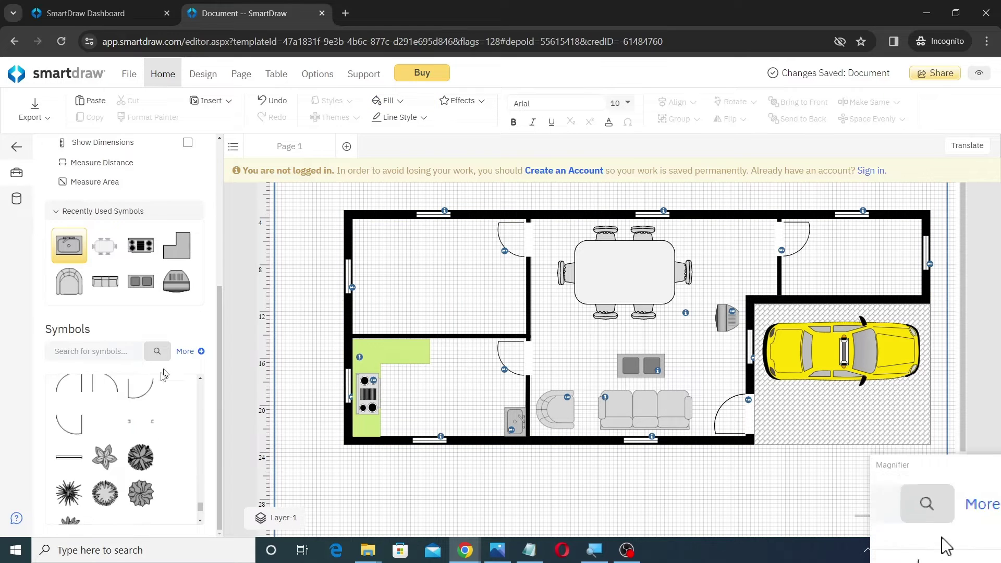
pyautogui.scroll(-3, 164, 375)
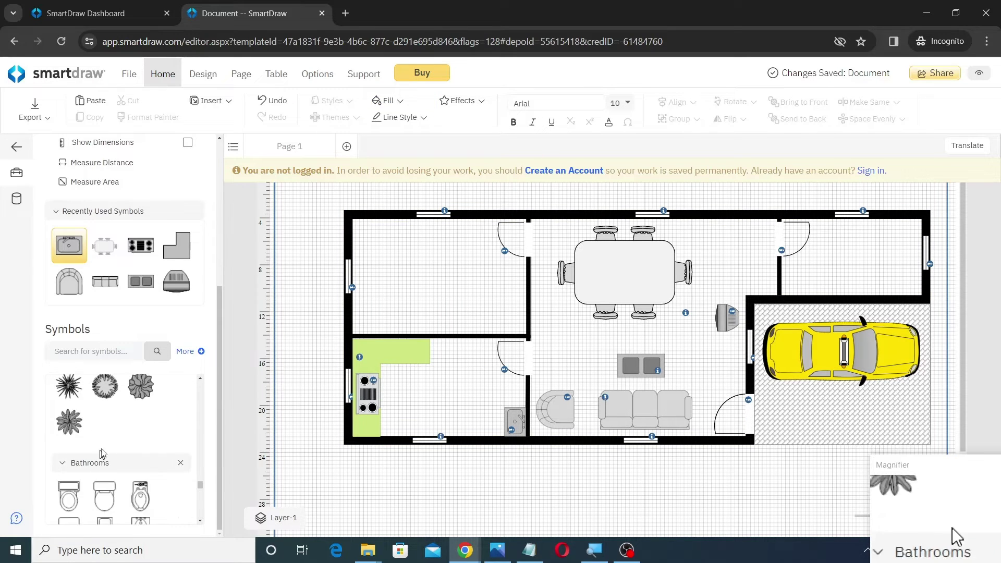
pyautogui.scroll(-1, 103, 453)
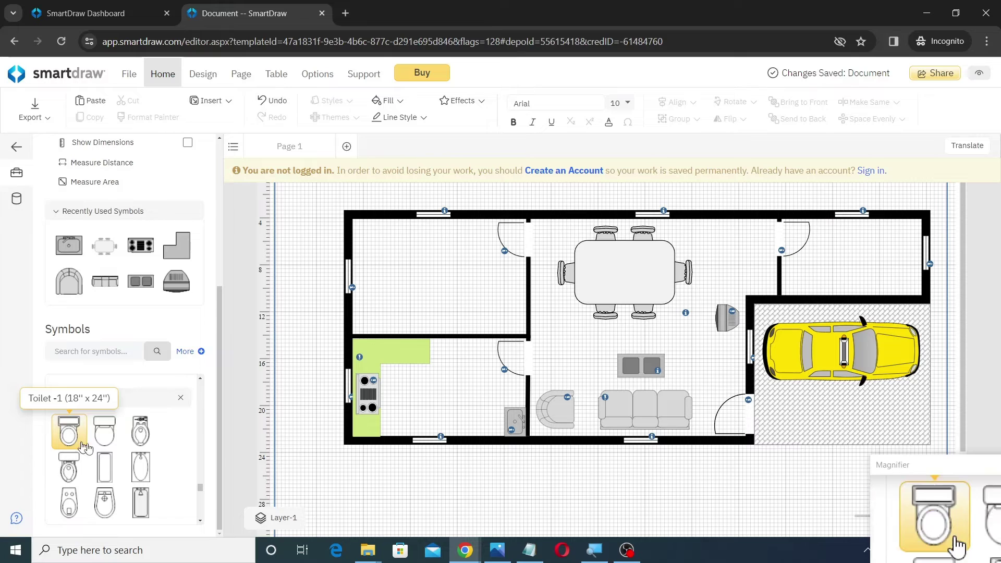
pyautogui.moveTo(86, 447); pyautogui.dragTo(855, 239)
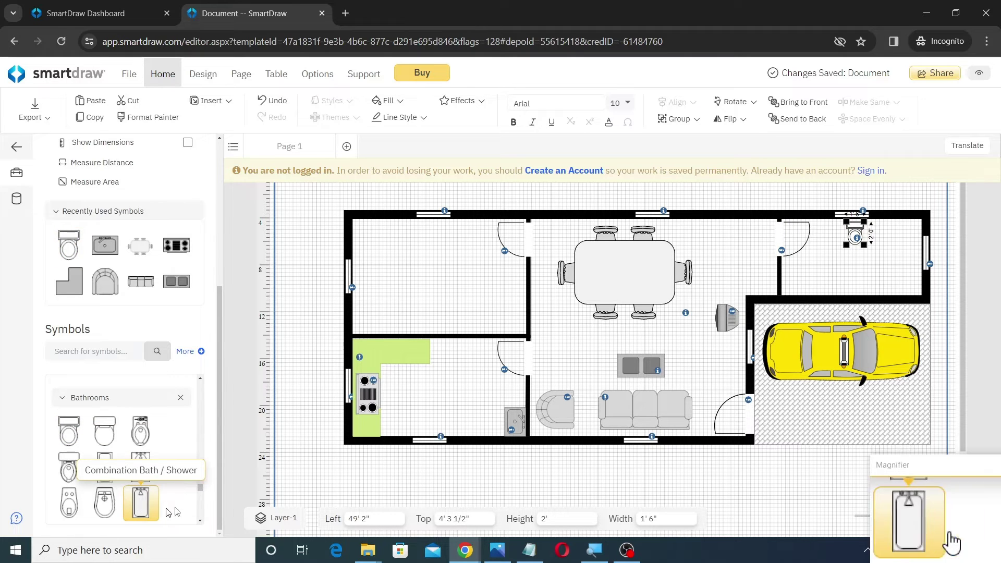
# Place a Combination Bath / Shower, 2' 9" by 4' 9", in the bathroom's upper-right corner, snug against the walls.
pyautogui.moveTo(140, 505); pyautogui.dragTo(905, 246)
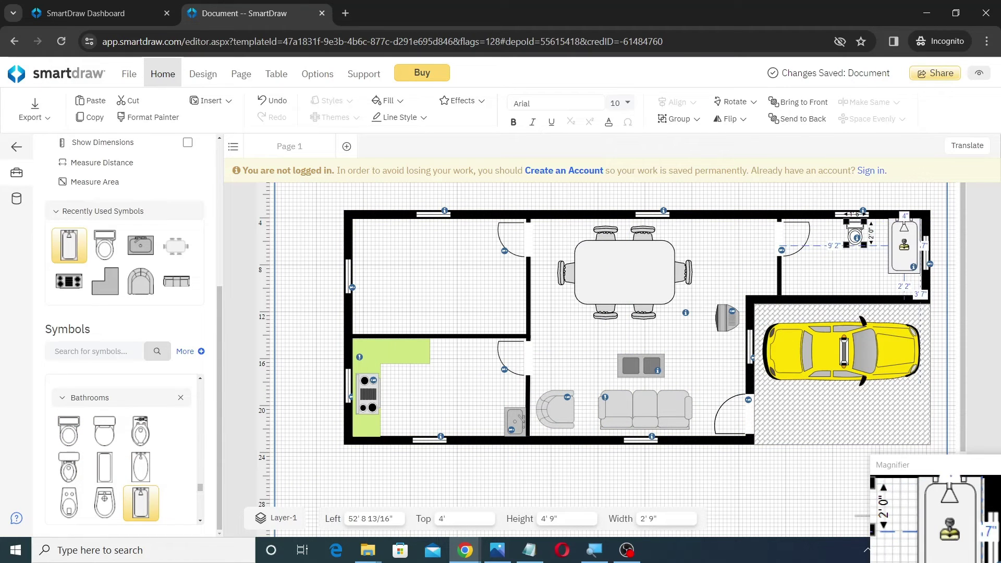
pyautogui.click(834, 291)
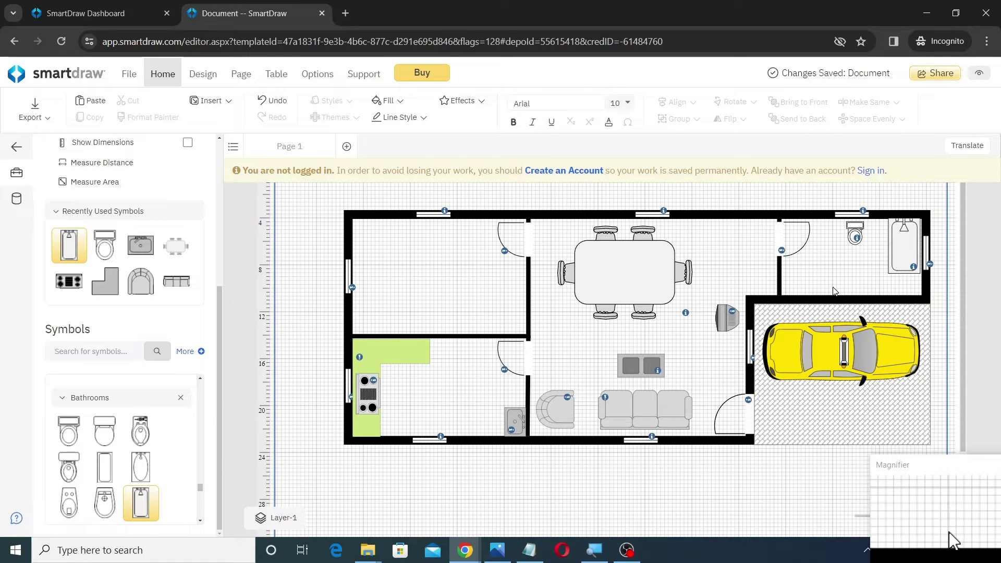
pyautogui.click(893, 267)
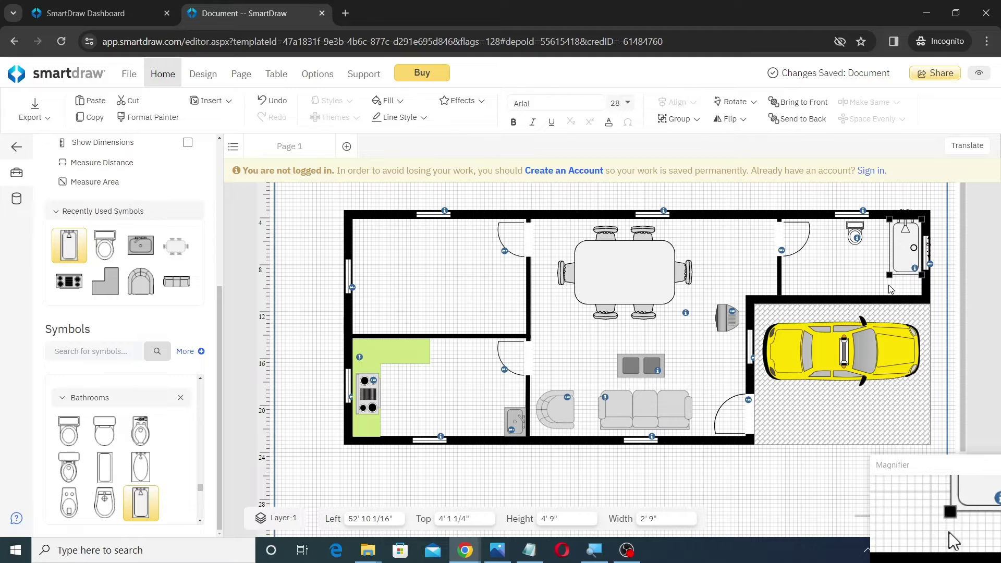
# Place a 2' by 2' Corner Sink from the Bathrooms symbols in the open floor below the toilet.
pyautogui.scroll(-2, 146, 464)
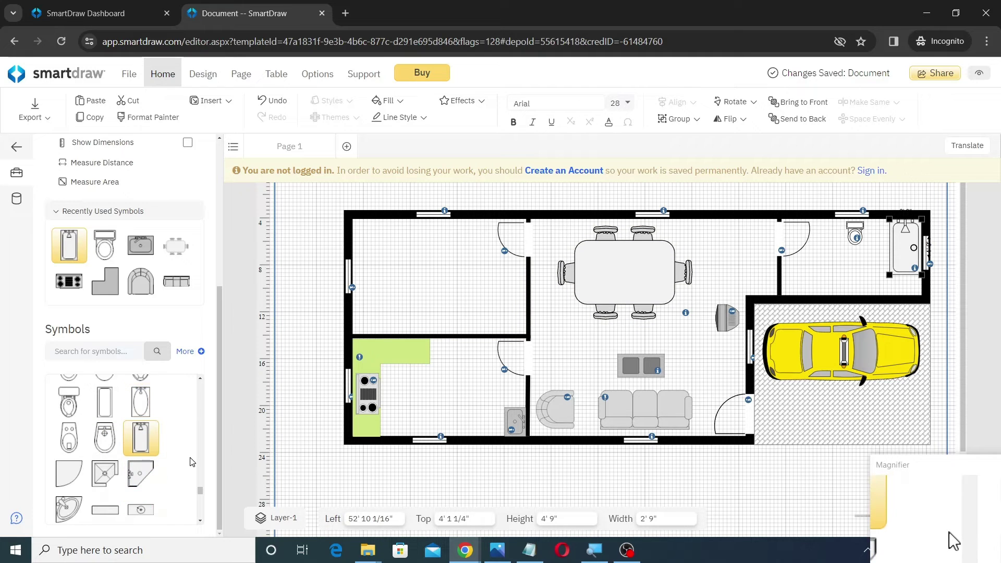
pyautogui.scroll(-2, 179, 465)
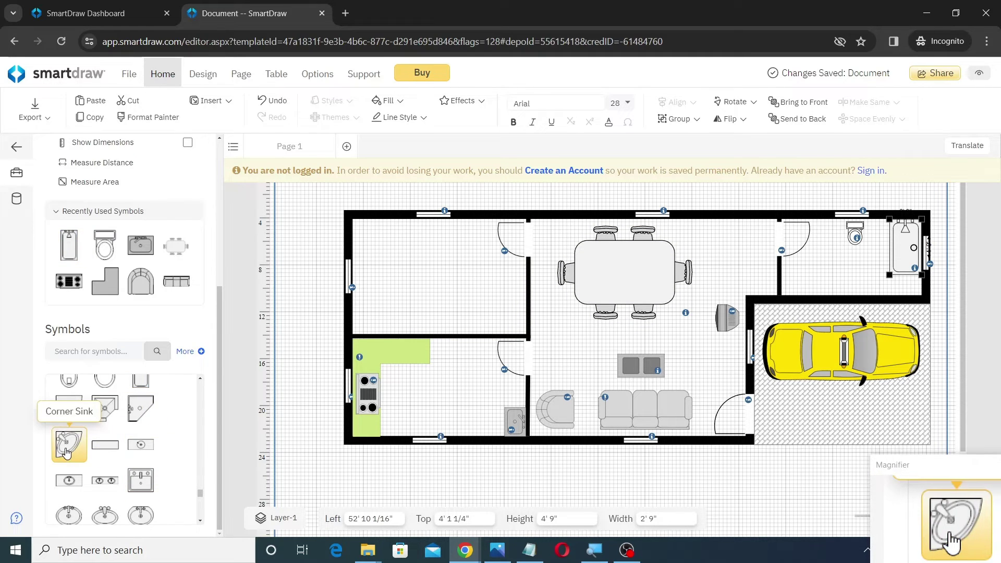
pyautogui.moveTo(66, 453); pyautogui.dragTo(834, 269)
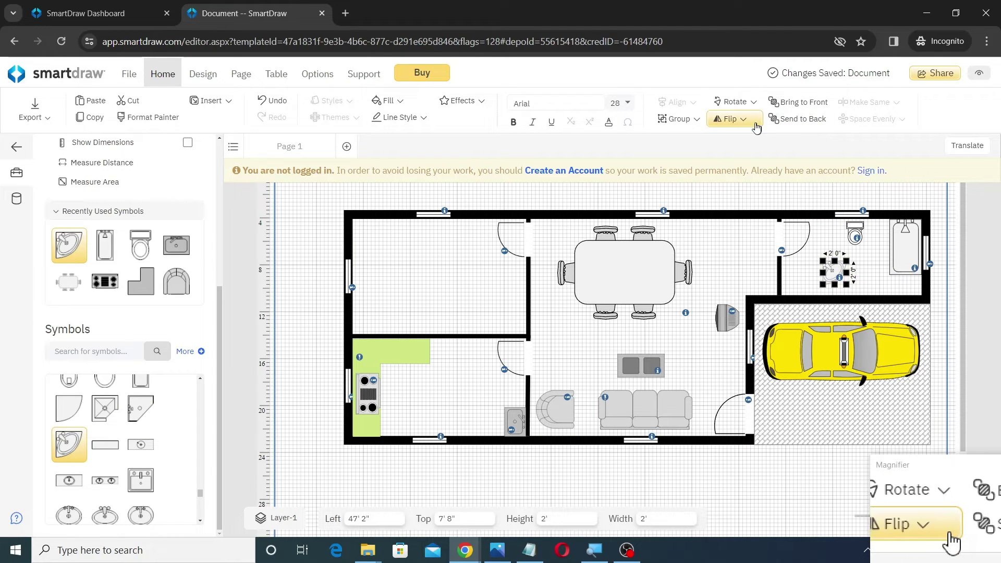
# Rotate the corner sink to 180 degrees, flip it, and move it into the bathroom's lower-left corner.
pyautogui.click(751, 105)
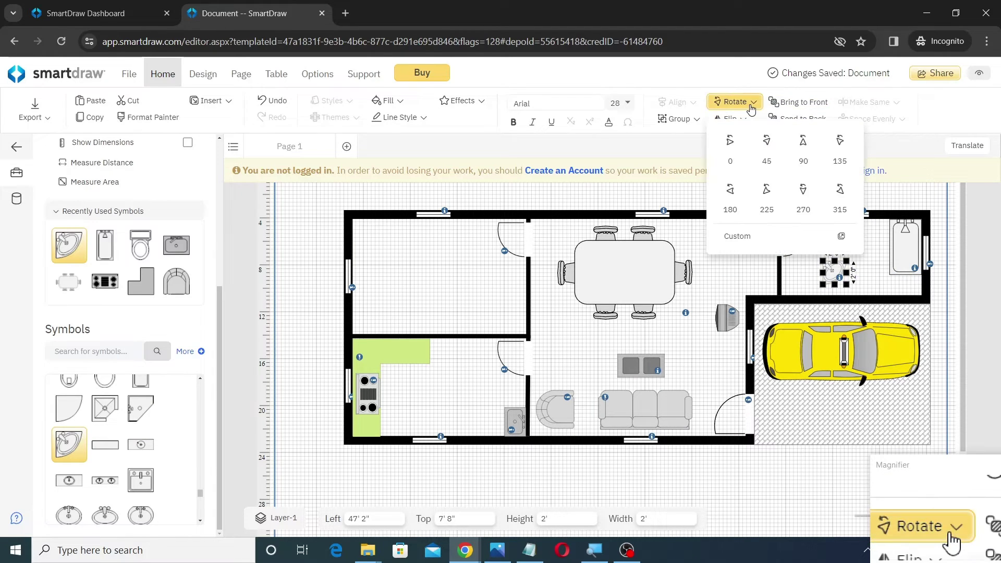
pyautogui.click(741, 193)
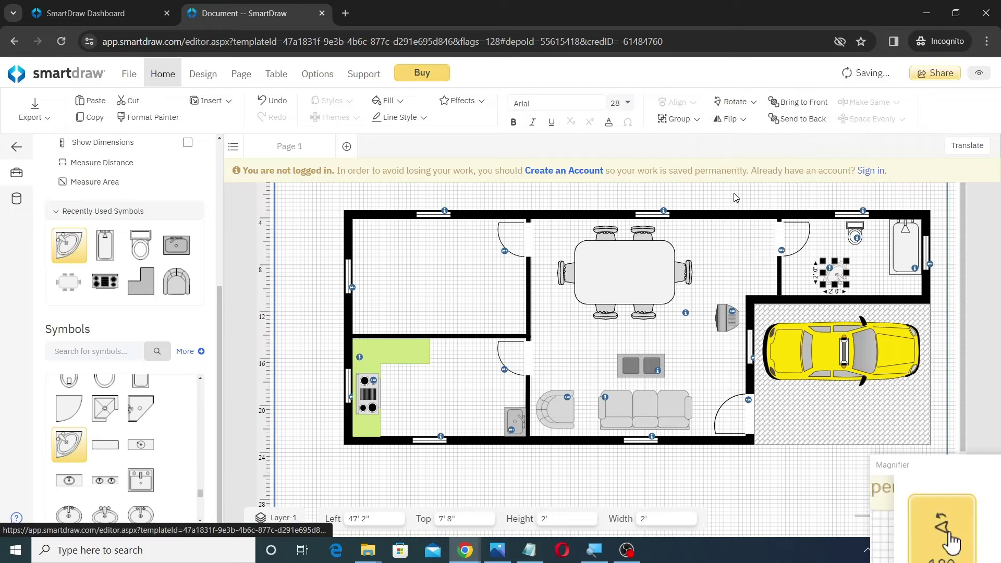
pyautogui.click(747, 119)
pyautogui.click(726, 152)
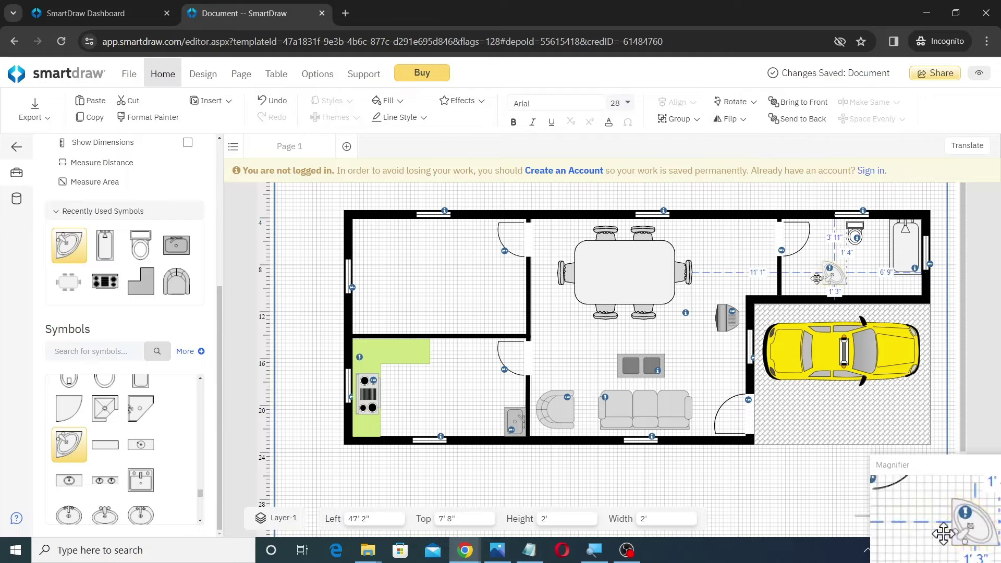
pyautogui.moveTo(816, 279); pyautogui.dragTo(798, 287)
pyautogui.press('Escape')
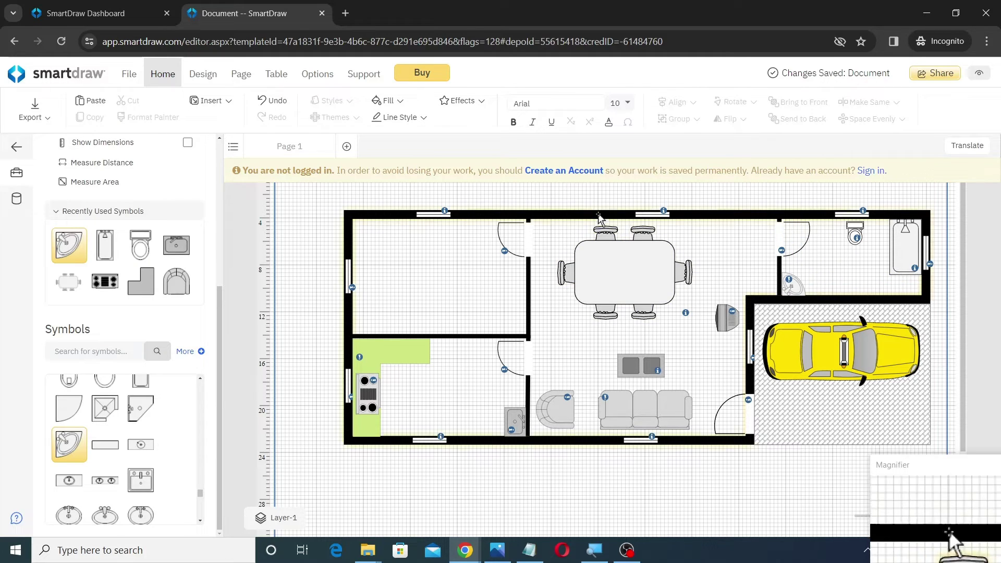
# Place a 6' by 7' double bed from the Beds symbols near the upper-left room's upper-left corner, with its pillows toward the left wall.
pyautogui.scroll(-5, 180, 464)
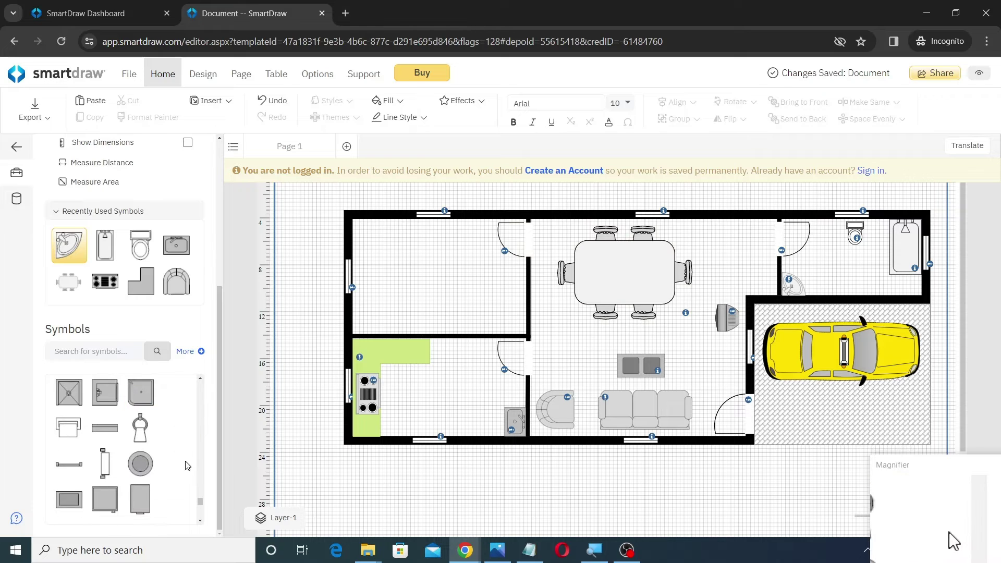
pyautogui.scroll(-5, 187, 466)
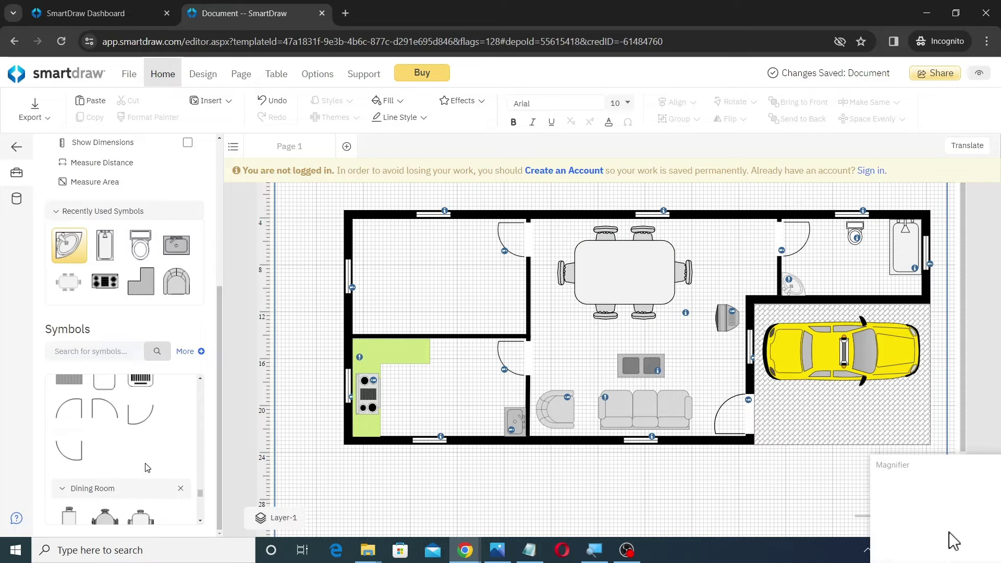
pyautogui.scroll(-5, 148, 468)
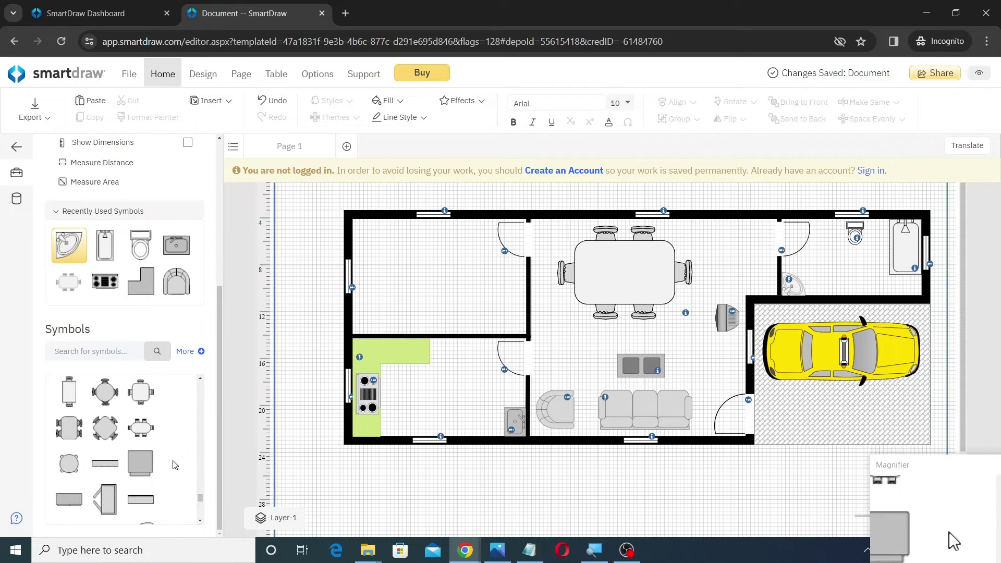
pyautogui.scroll(-5, 176, 462)
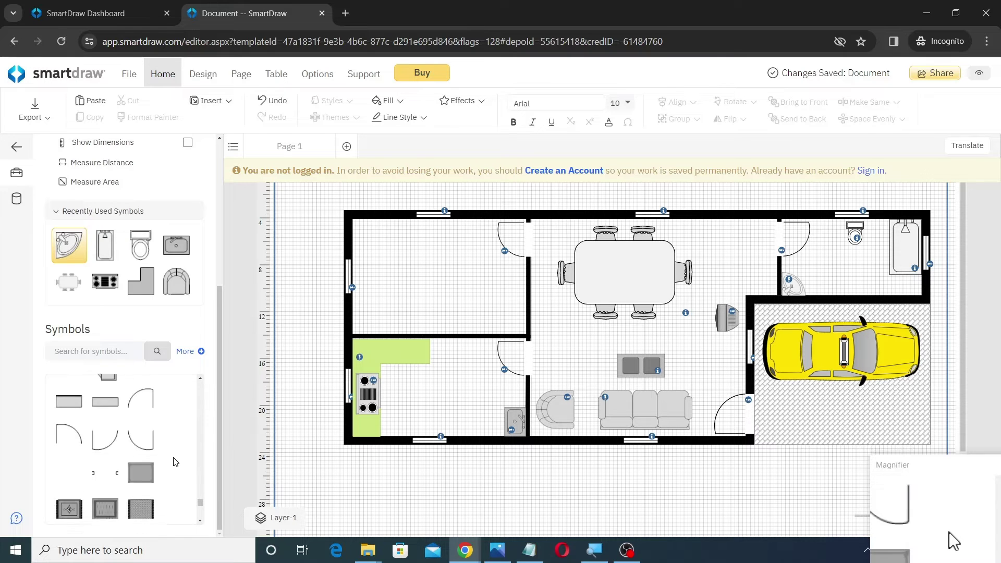
pyautogui.scroll(-3, 176, 462)
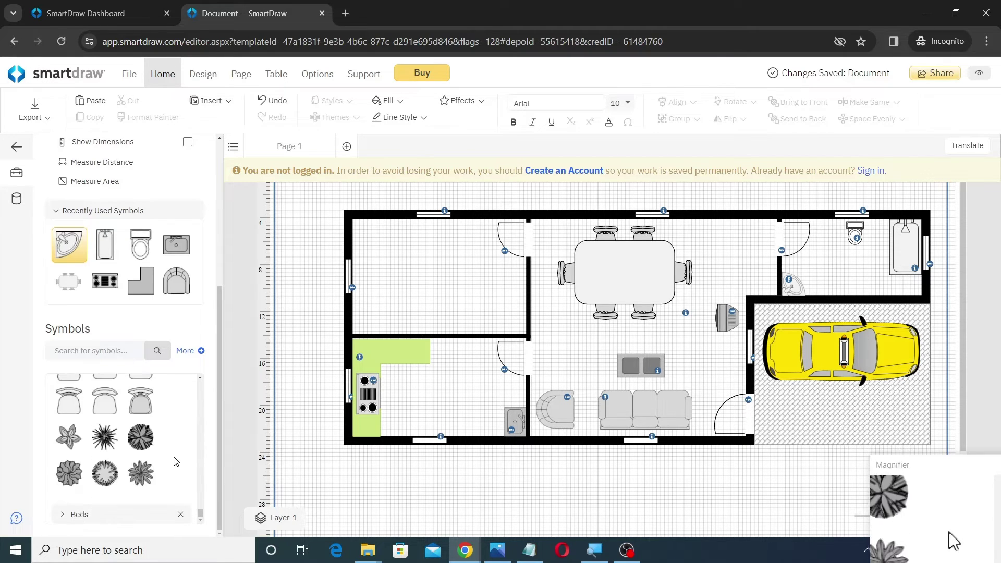
pyautogui.click(78, 515)
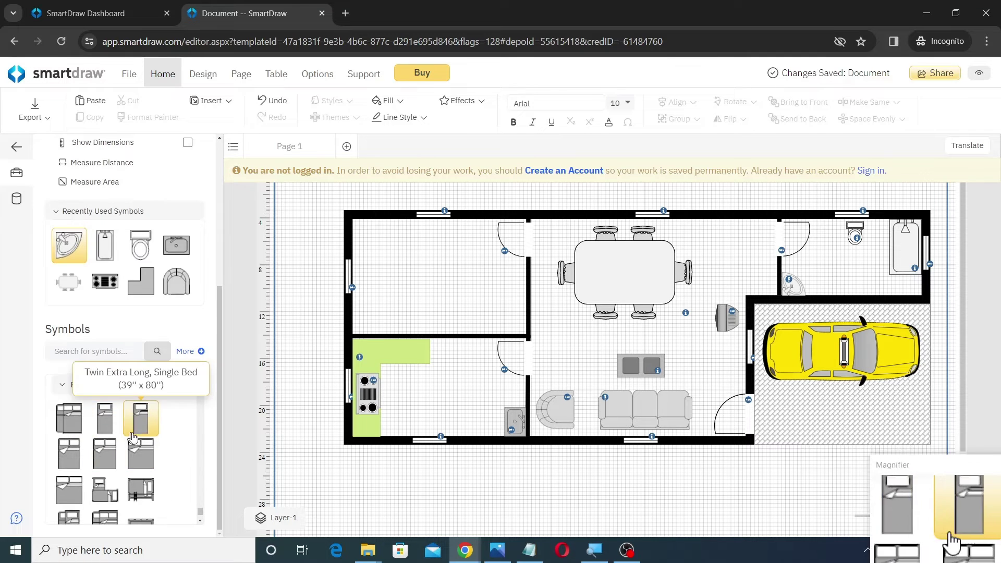
pyautogui.moveTo(141, 459); pyautogui.dragTo(440, 202)
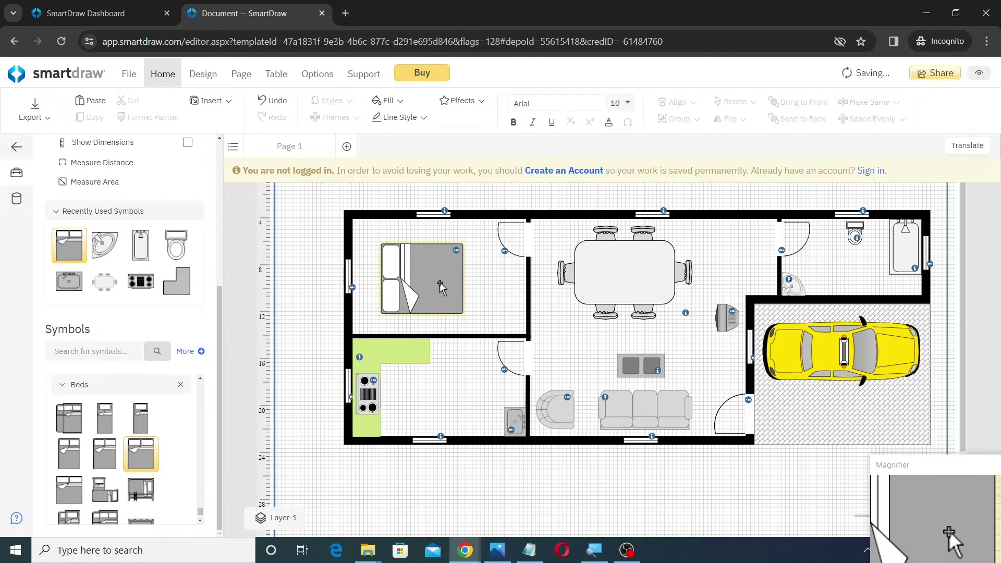
pyautogui.moveTo(440, 287); pyautogui.dragTo(418, 262)
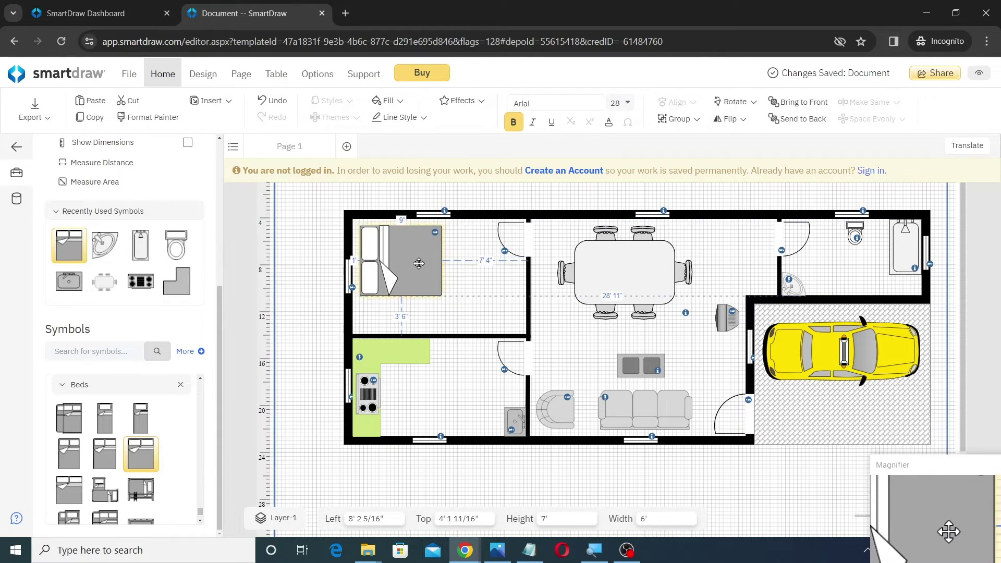
pyautogui.click(490, 291)
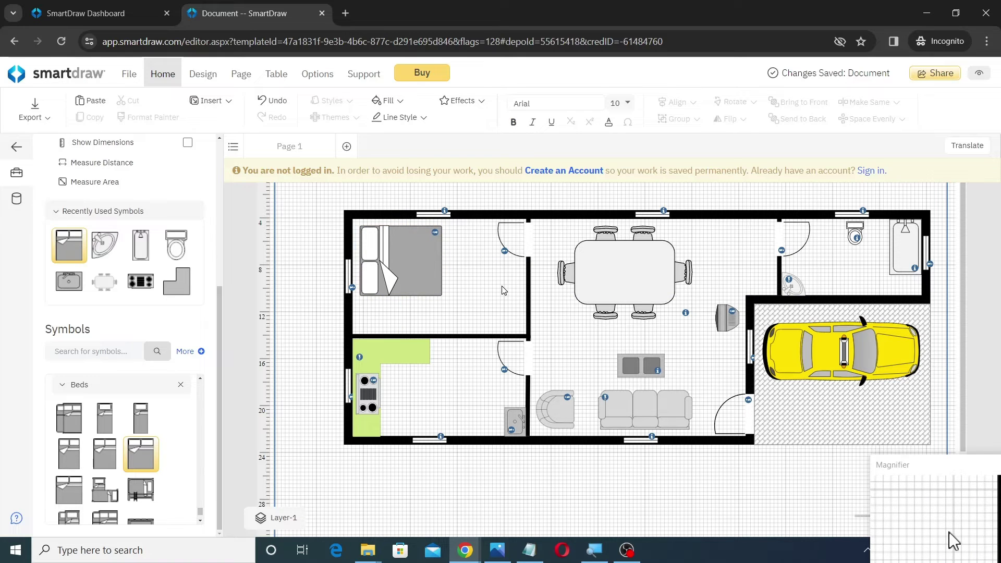
# Place a Wall Cabinet 24"x12" from the Dining Room symbols in the bedroom, between the bed and the right wall, and deselect it.
pyautogui.scroll(-1, 168, 462)
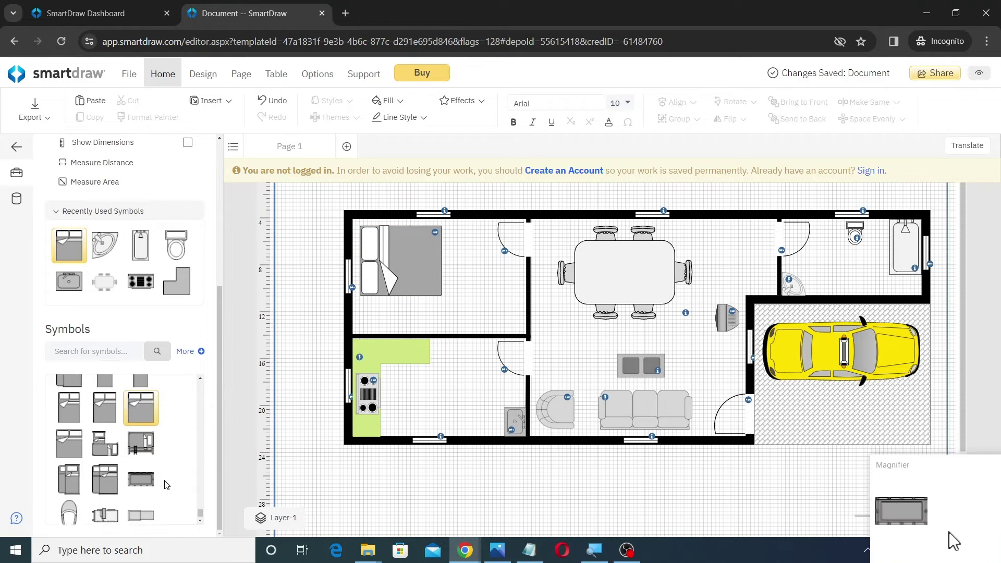
pyautogui.scroll(3, 172, 470)
pyautogui.scroll(-1, 174, 477)
pyautogui.scroll(-2, 174, 476)
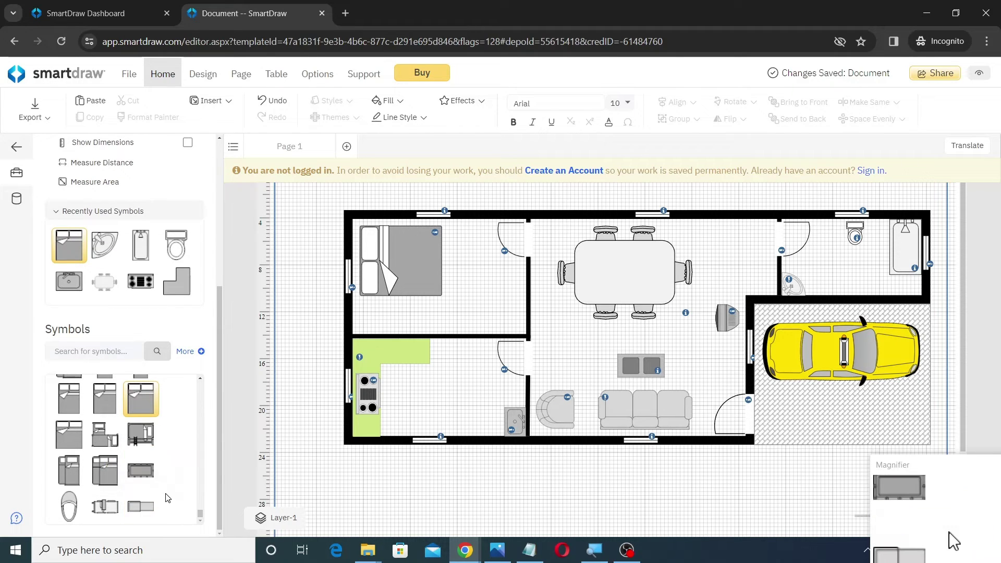
pyautogui.scroll(3, 167, 498)
pyautogui.scroll(-3, 170, 492)
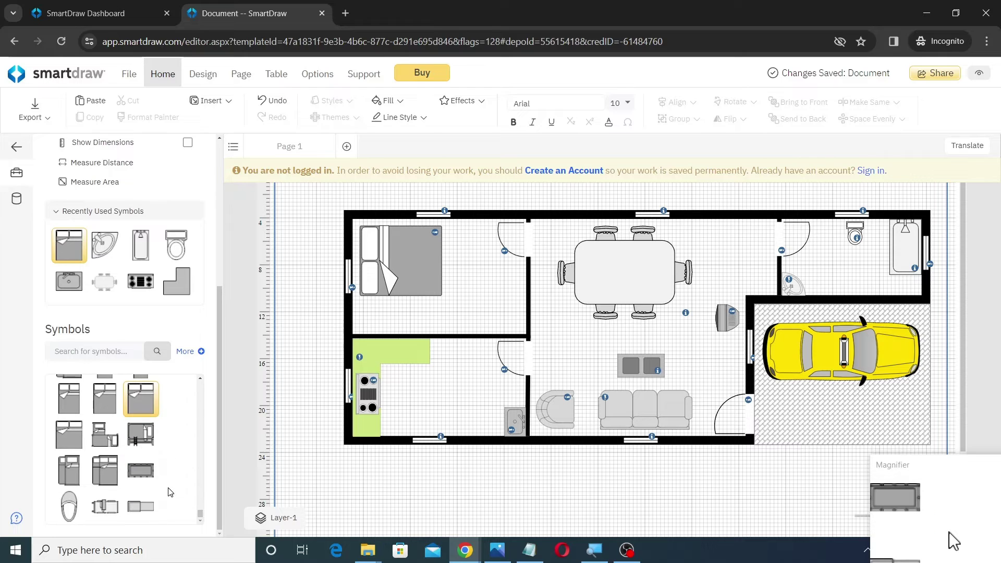
pyautogui.scroll(8, 170, 492)
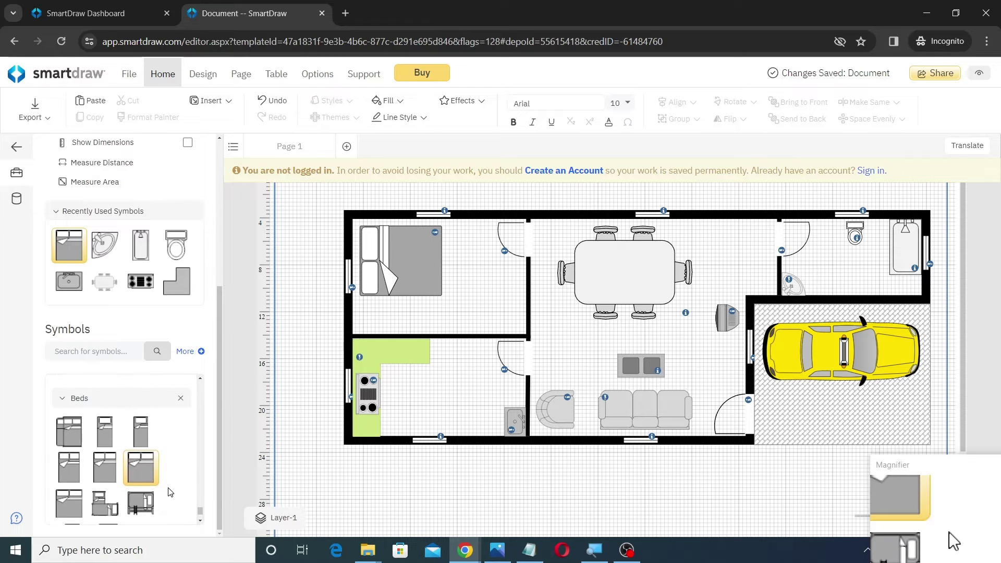
pyautogui.scroll(3, 170, 492)
pyautogui.scroll(-3, 170, 492)
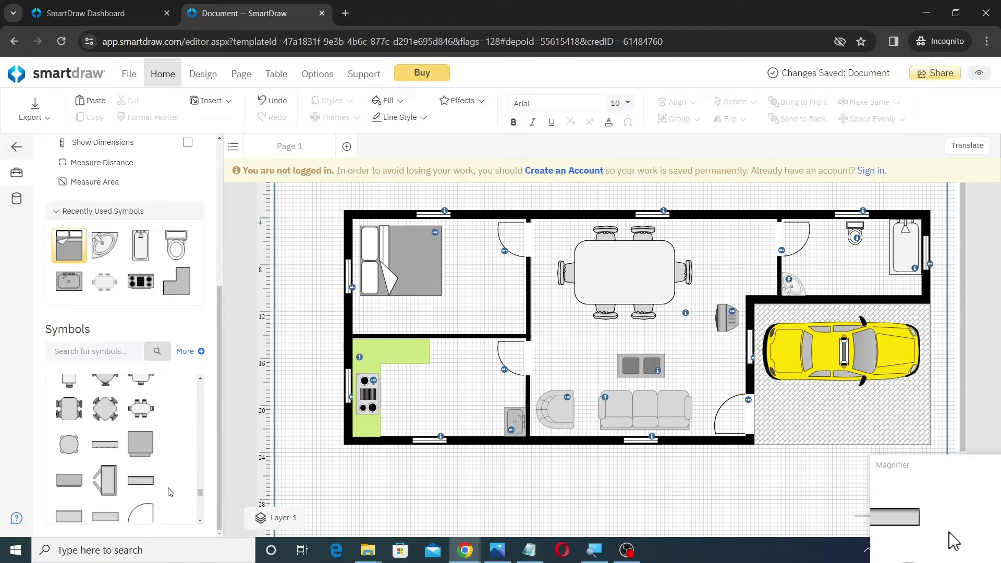
pyautogui.scroll(3, 170, 492)
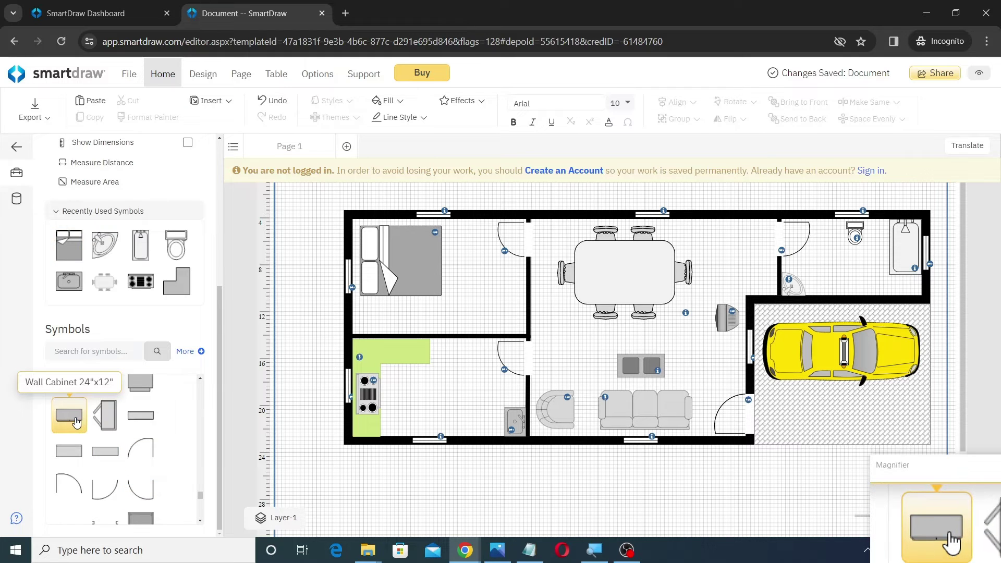
pyautogui.moveTo(75, 421); pyautogui.dragTo(492, 293)
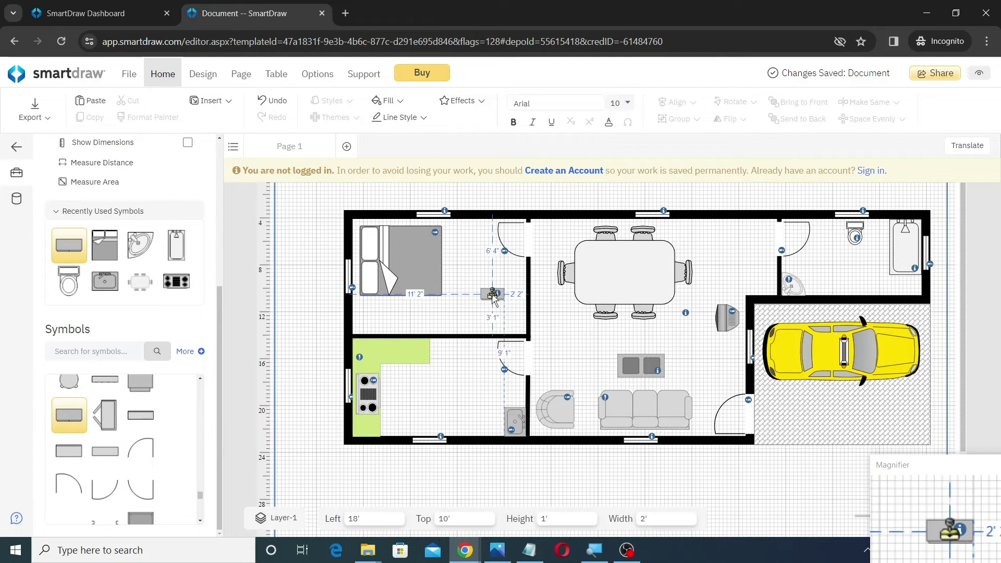
pyautogui.click(450, 332)
# Resize the bedroom's wall cabinet to 3' 4" by 1' 8", stand it upright, and move it into the room's lower-right corner.
pyautogui.scroll(2, 177, 428)
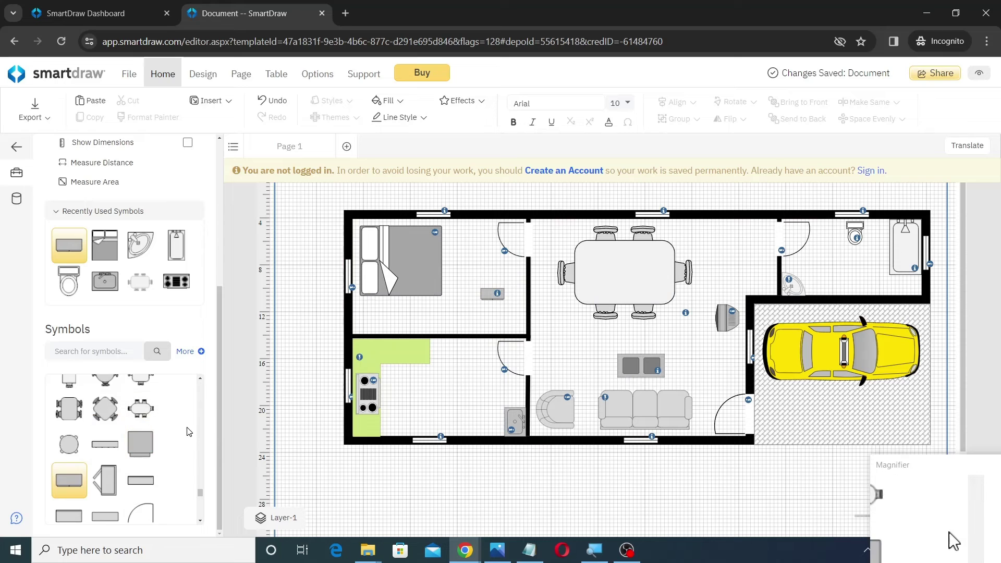
pyautogui.scroll(-2, 172, 433)
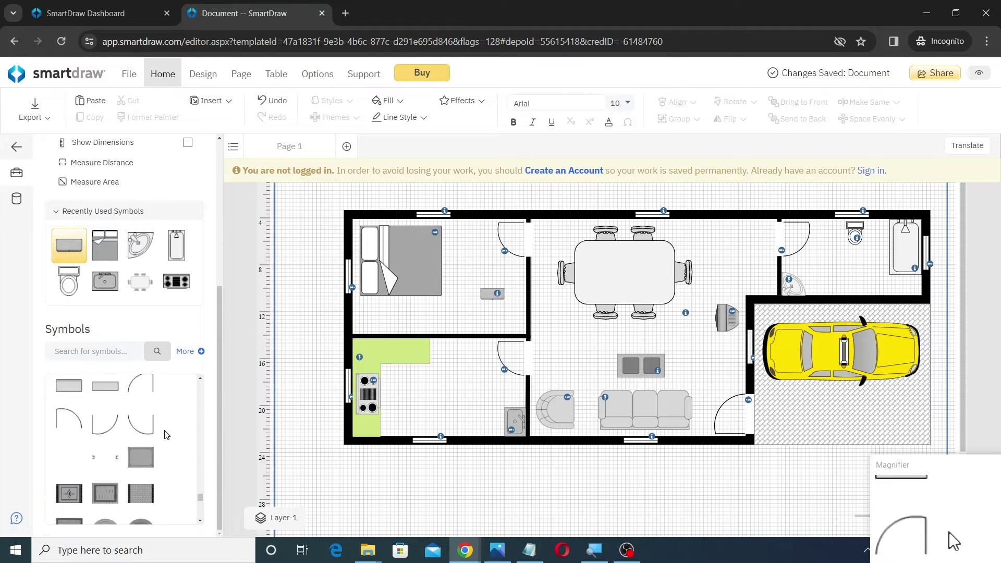
pyautogui.click(493, 294)
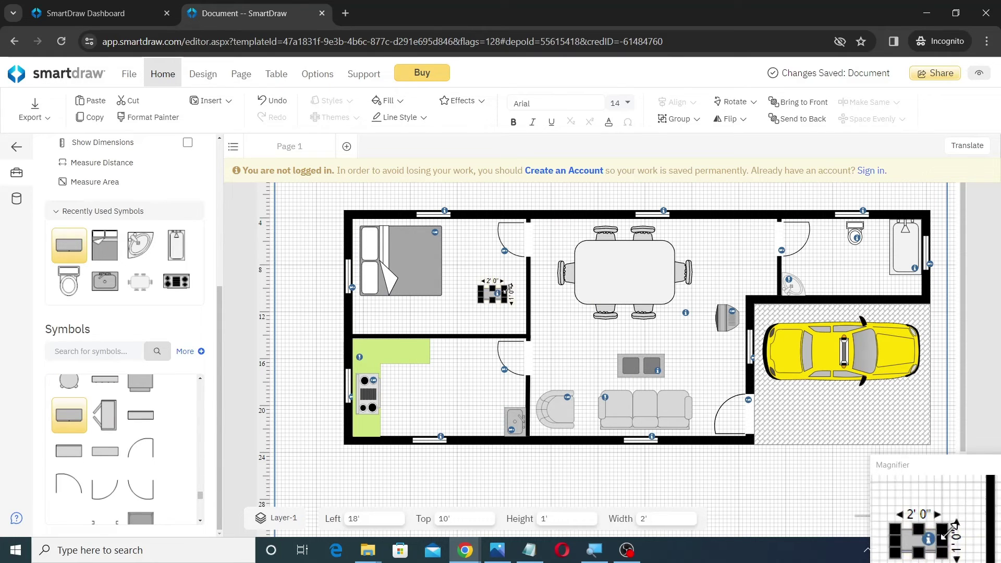
pyautogui.moveTo(511, 287); pyautogui.dragTo(516, 308)
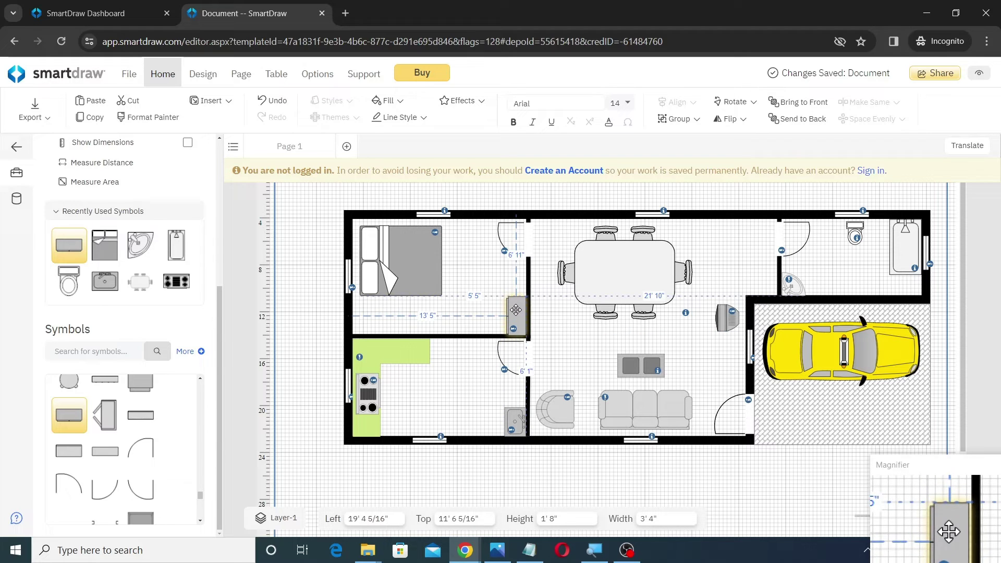
pyautogui.click(490, 288)
# Place a spiky 2' by 2' Plant - medium and a 3' wide Plant - large side by side outside, above the bedroom's top wall.
pyautogui.scroll(-5, 179, 436)
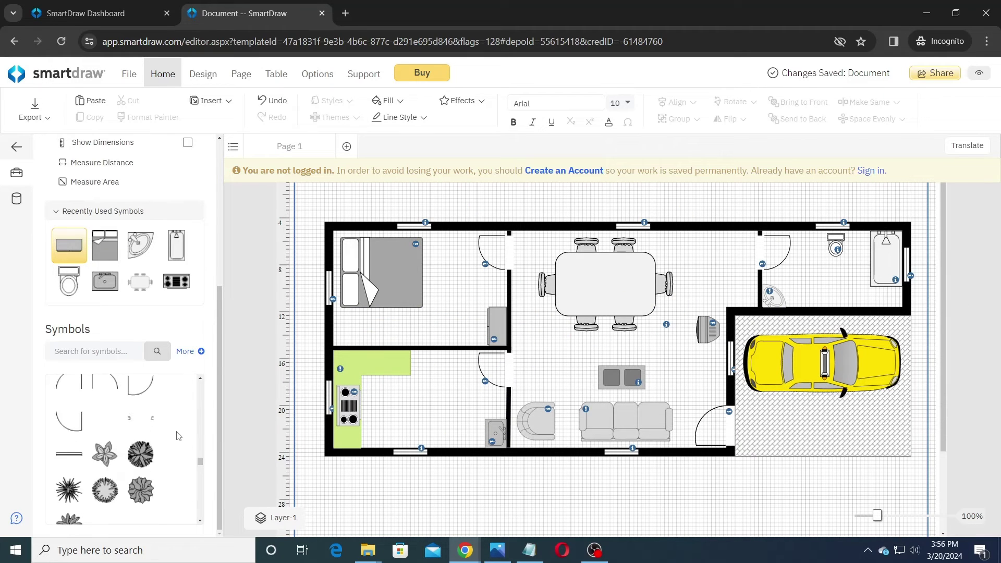
pyautogui.scroll(-2, 178, 436)
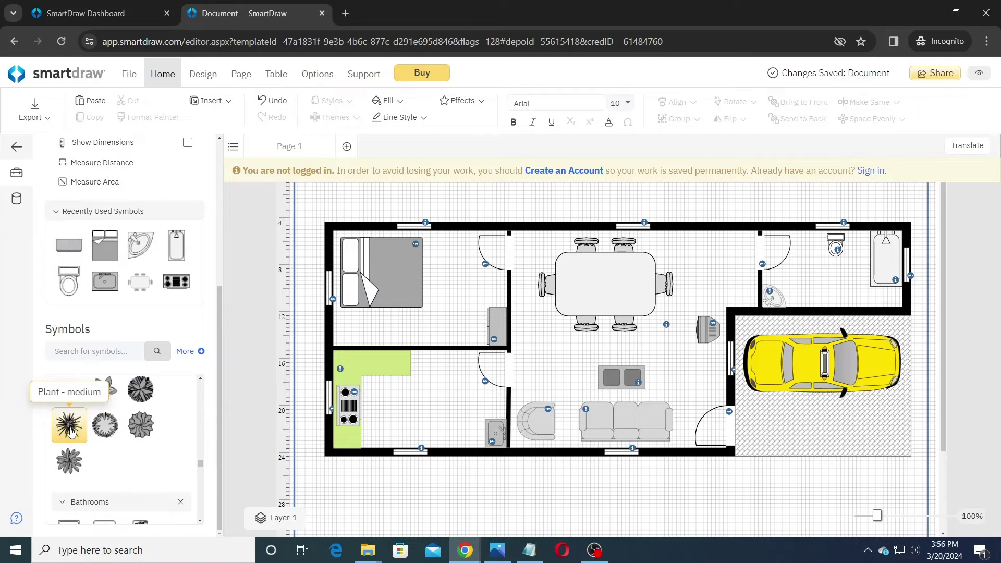
pyautogui.moveTo(72, 432); pyautogui.dragTo(349, 214)
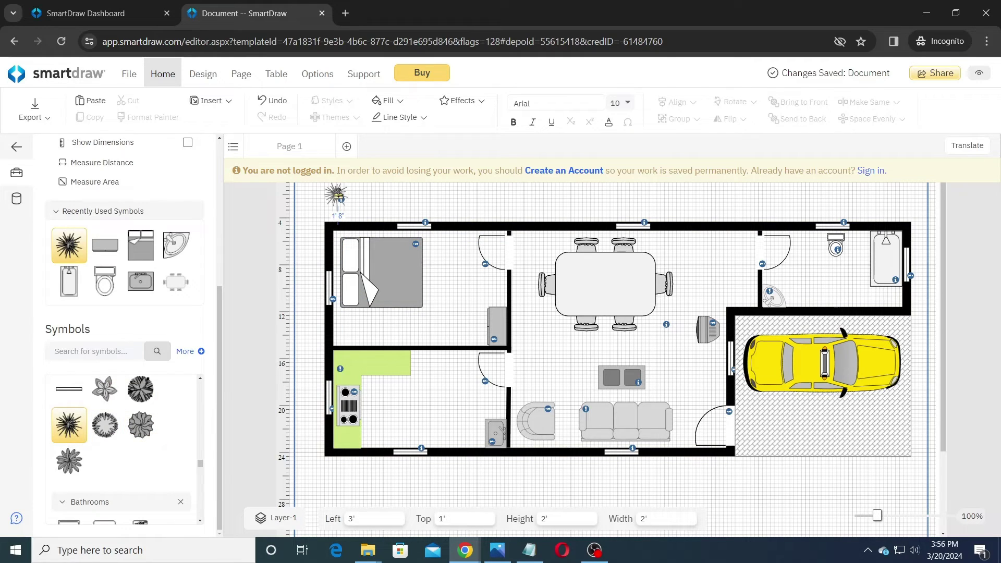
pyautogui.click(311, 235)
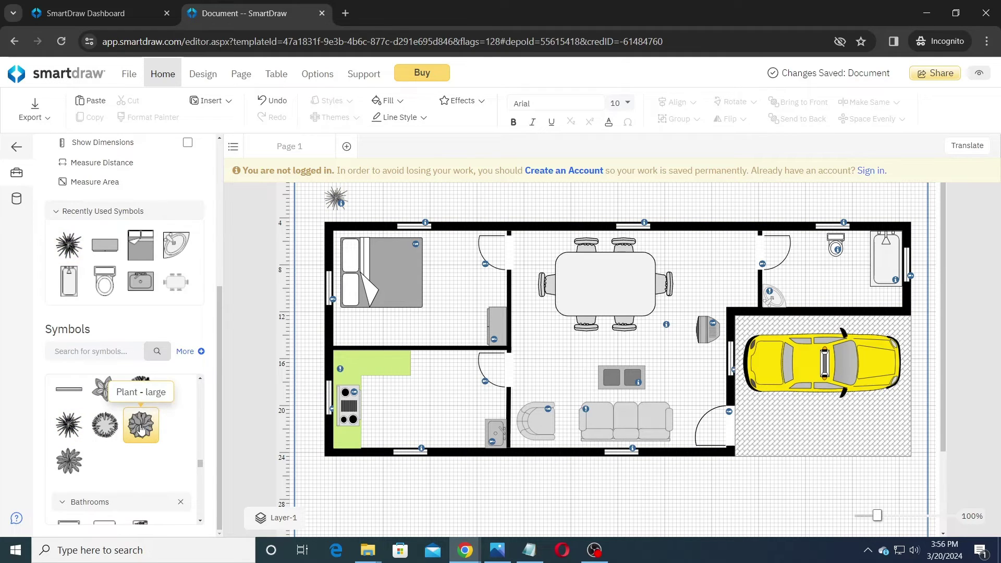
pyautogui.moveTo(373, 207); pyautogui.dragTo(371, 198)
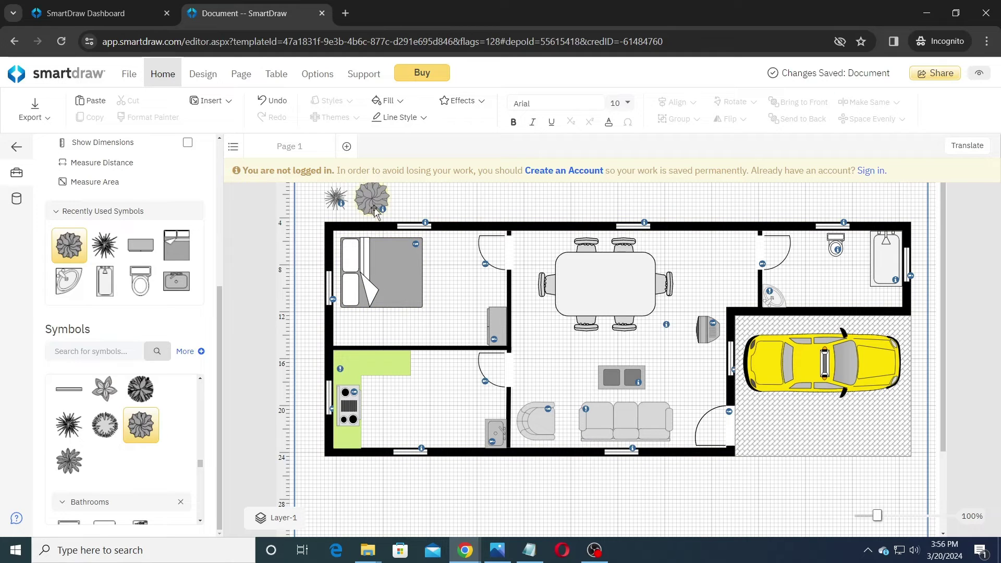
pyautogui.click(371, 202)
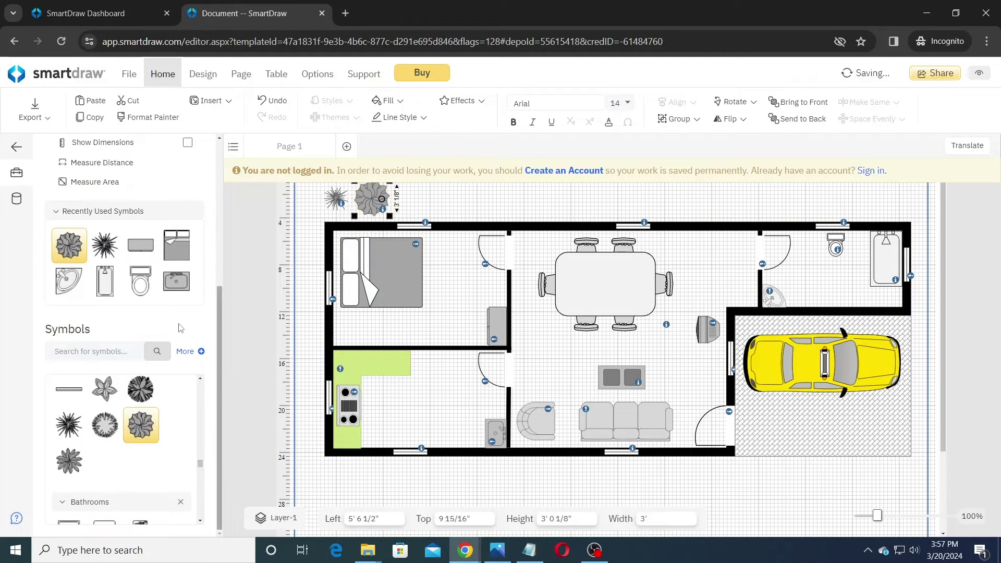
# Add a dark-leaved 2' by 2' plant and a light round Plant - medium to the right end of the outdoor plant row.
pyautogui.moveTo(151, 392); pyautogui.dragTo(416, 223)
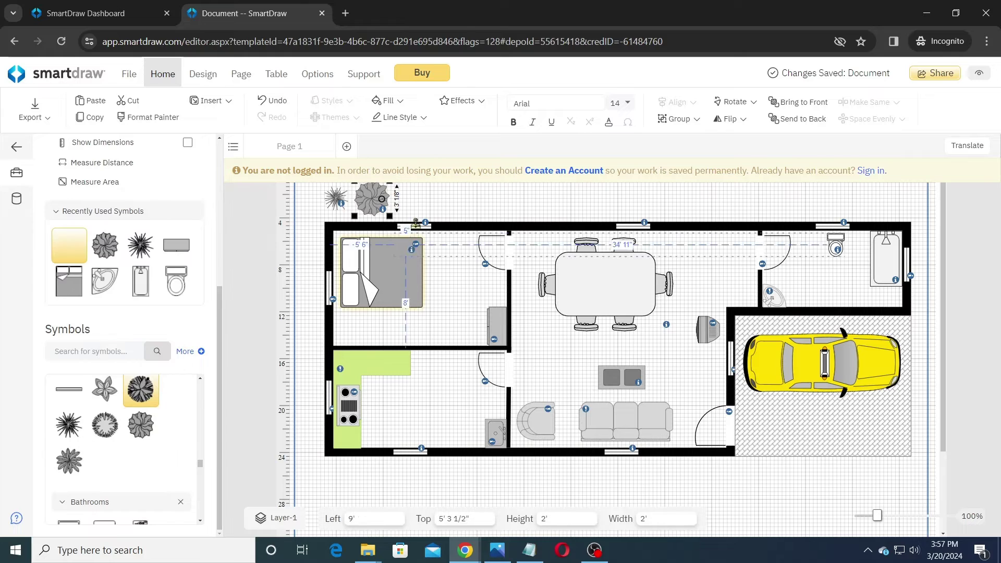
pyautogui.press('Escape')
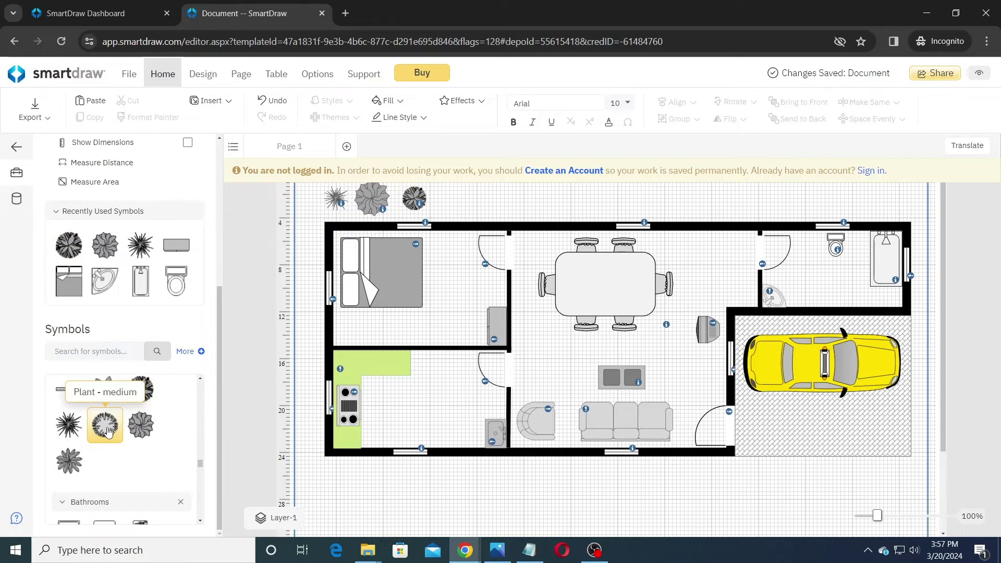
pyautogui.moveTo(108, 432); pyautogui.dragTo(449, 201)
pyautogui.press('Escape')
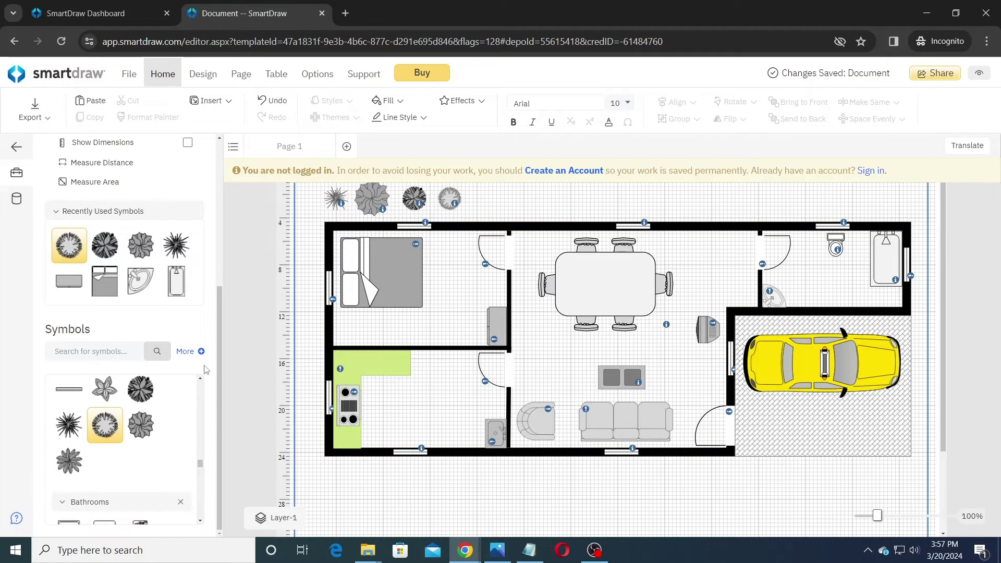
# Hide the shape data markers on all symbols in the plan.
pyautogui.scroll(1, 203, 365)
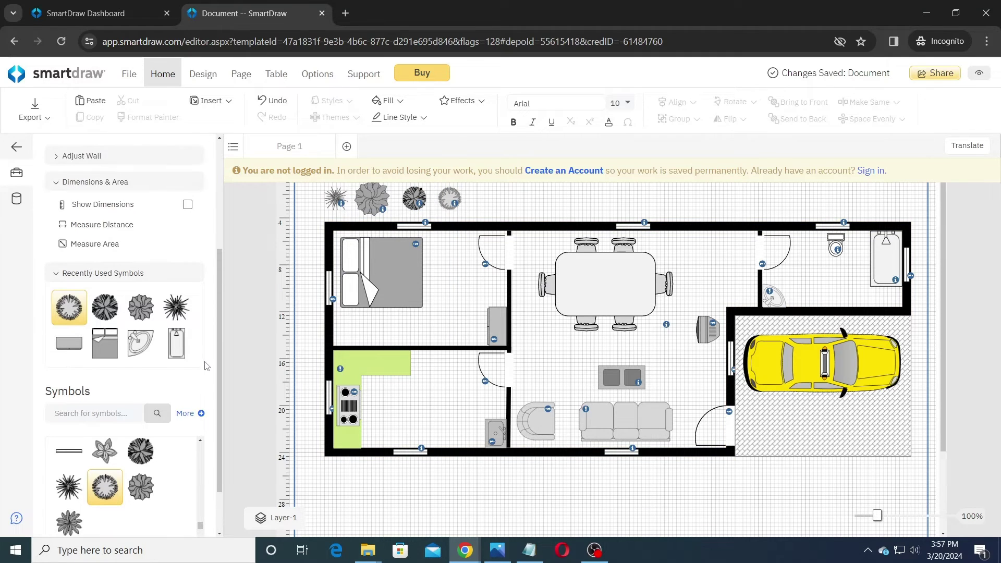
pyautogui.click(17, 203)
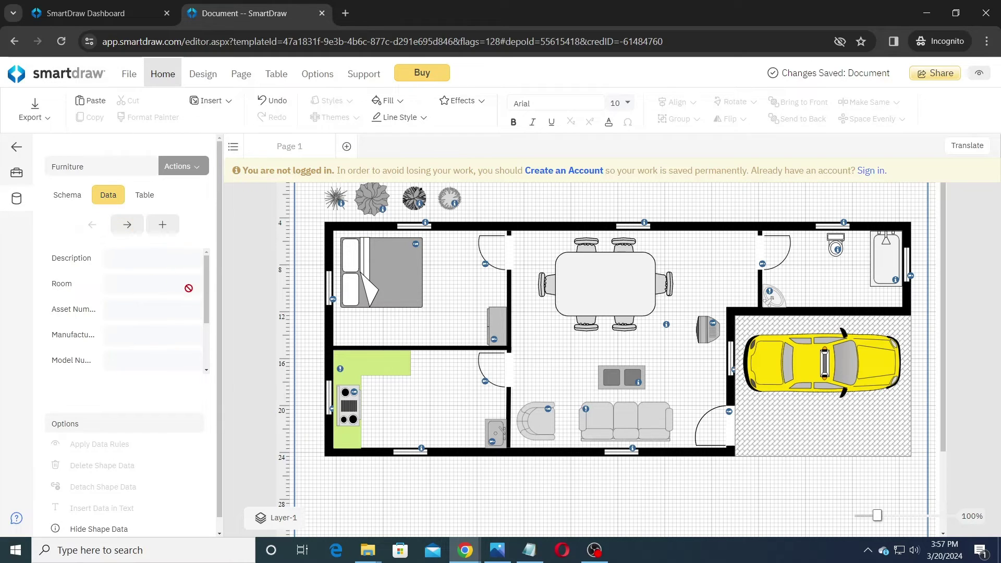
pyautogui.scroll(-3, 189, 288)
pyautogui.scroll(-1, 202, 437)
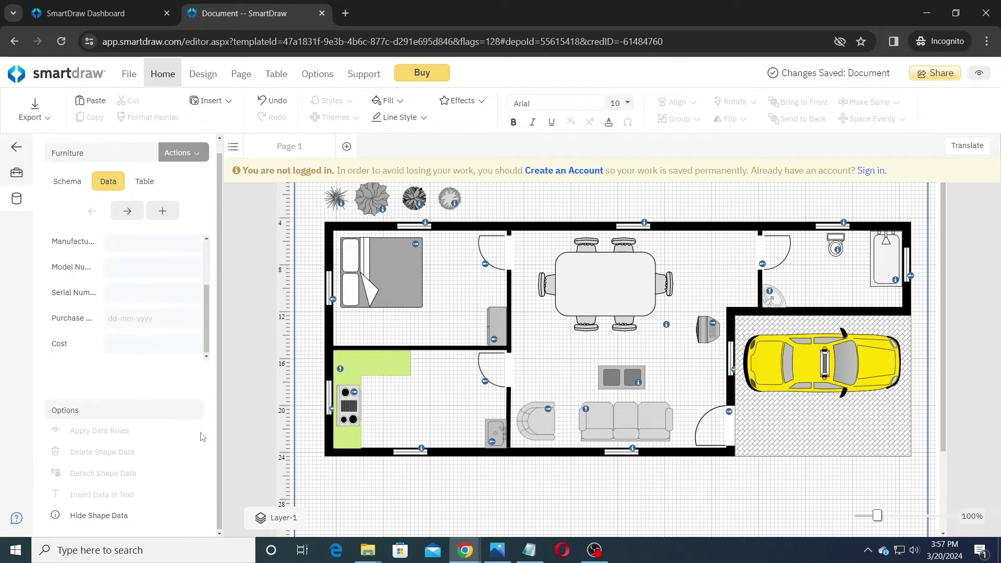
pyautogui.click(99, 517)
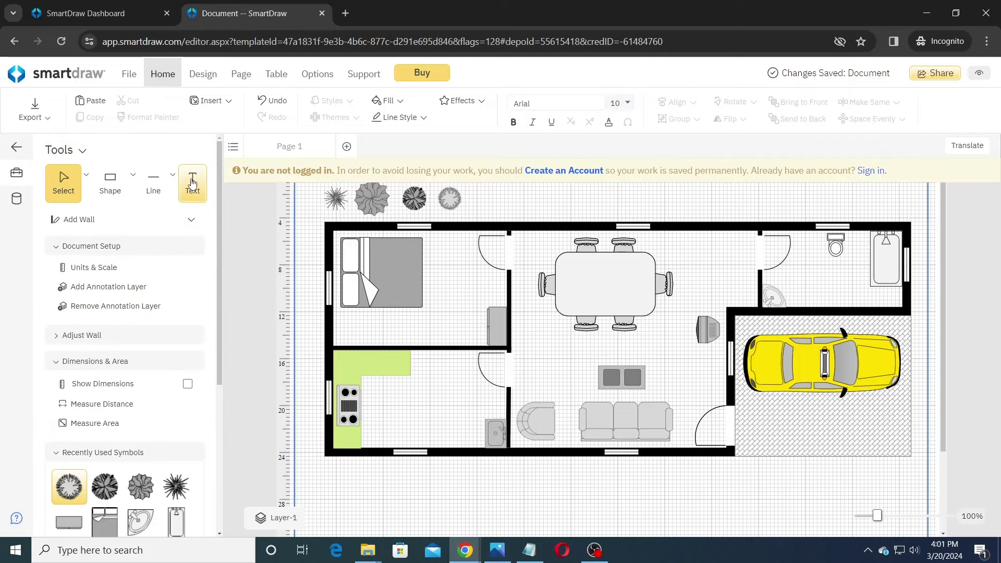
# Add a two-line text label "BEDROOM 15' x 10'" between the bed and the bedroom's right wall, and centre its text.
pyautogui.click(192, 182)
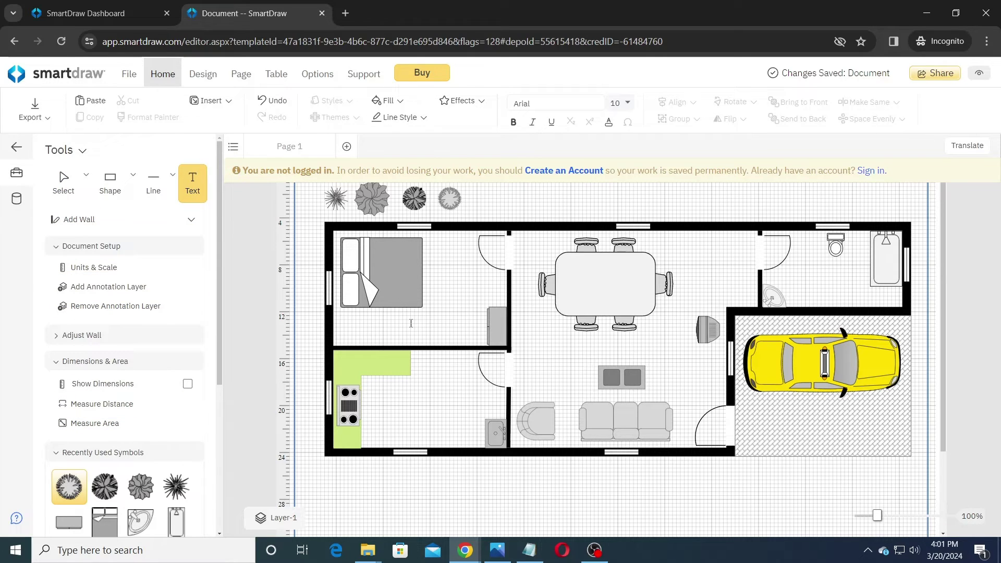
pyautogui.click(440, 313)
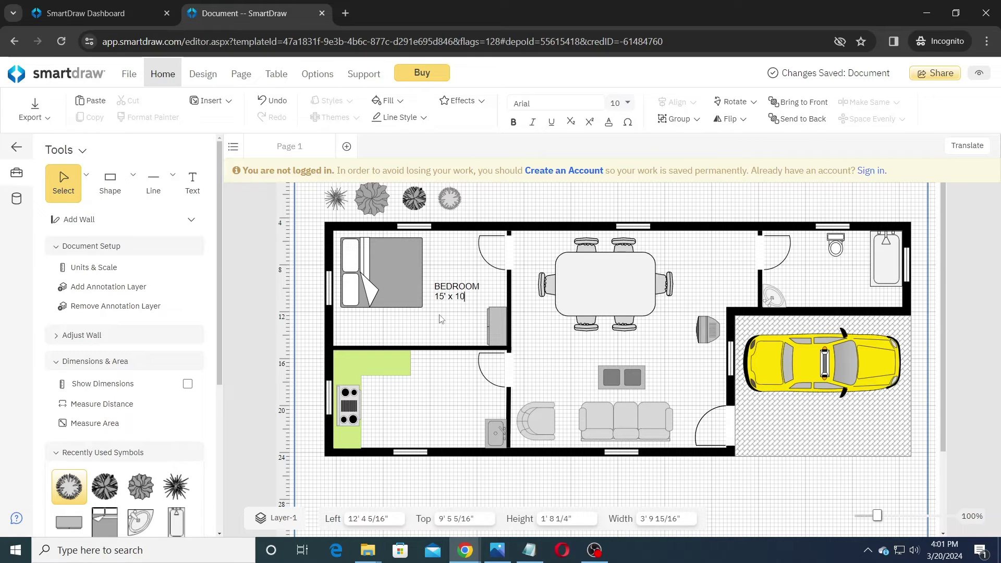
pyautogui.press('Escape')
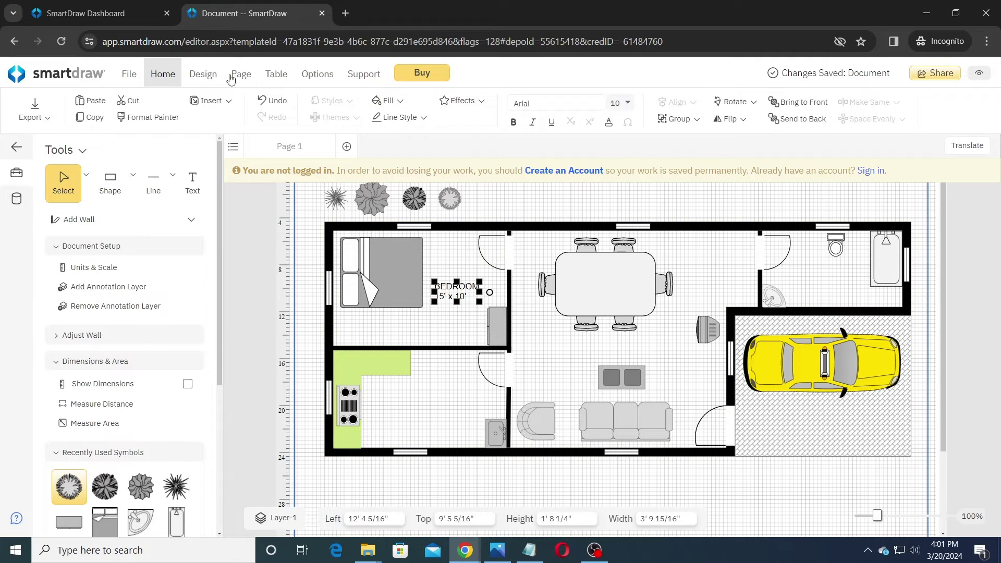
pyautogui.click(203, 74)
pyautogui.click(589, 125)
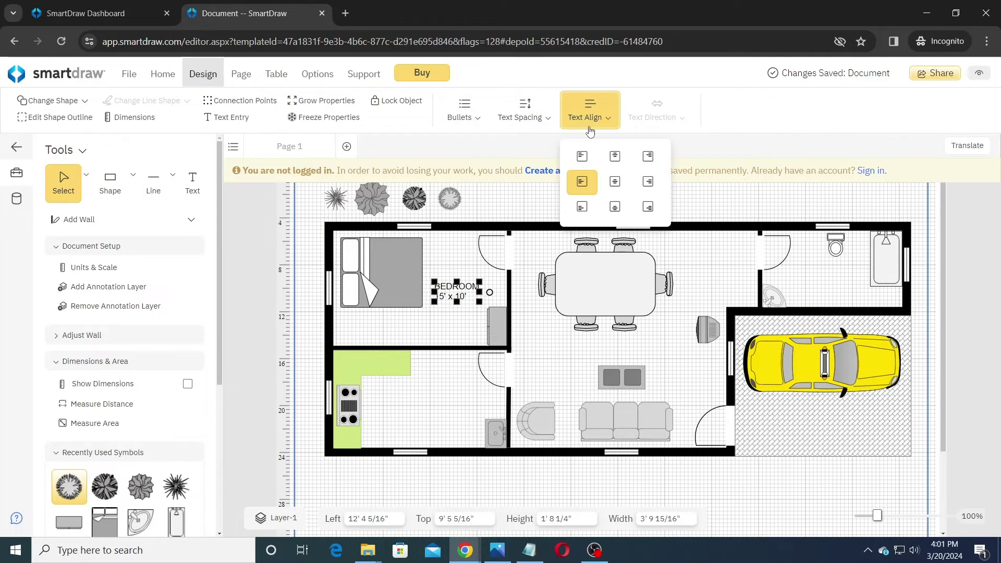
pyautogui.click(615, 182)
# Copy the bedroom label into the middle of the kitchen and change its text to "KITCHEN 15' x 8'4"".
pyautogui.moveTo(471, 292); pyautogui.dragTo(440, 403)
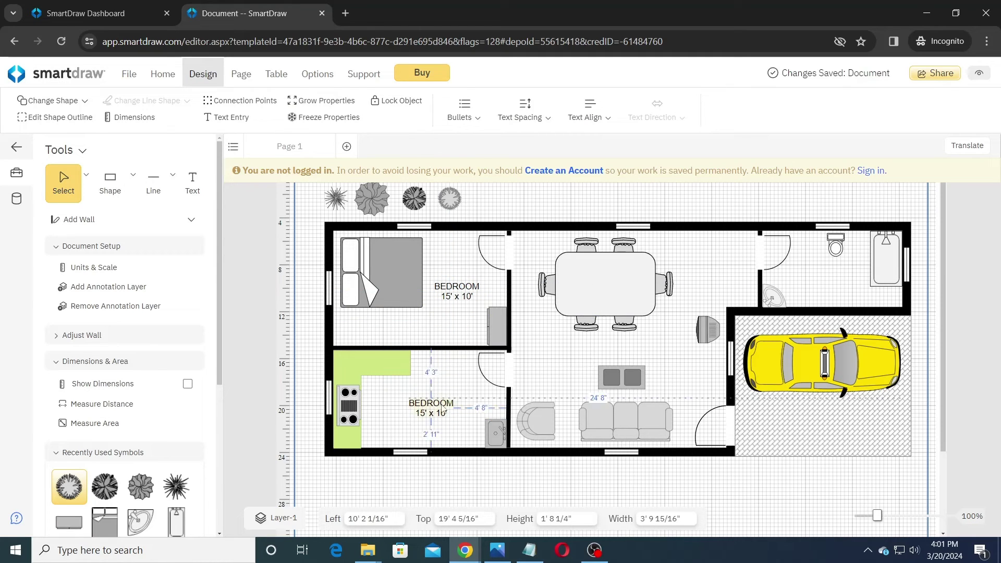
pyautogui.press('BackSpace')
pyautogui.press('BackSpace')
pyautogui.press('BackSpace')
pyautogui.press('BackSpace')
pyautogui.press('BackSpace')
pyautogui.press('BackSpace')
pyautogui.press('BackSpace')
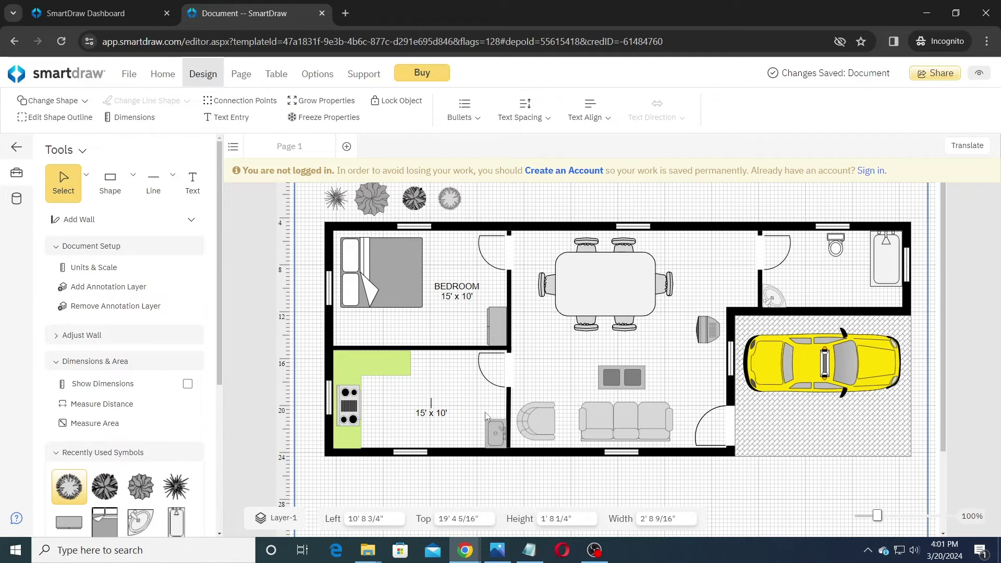
pyautogui.write('KITCHEN')
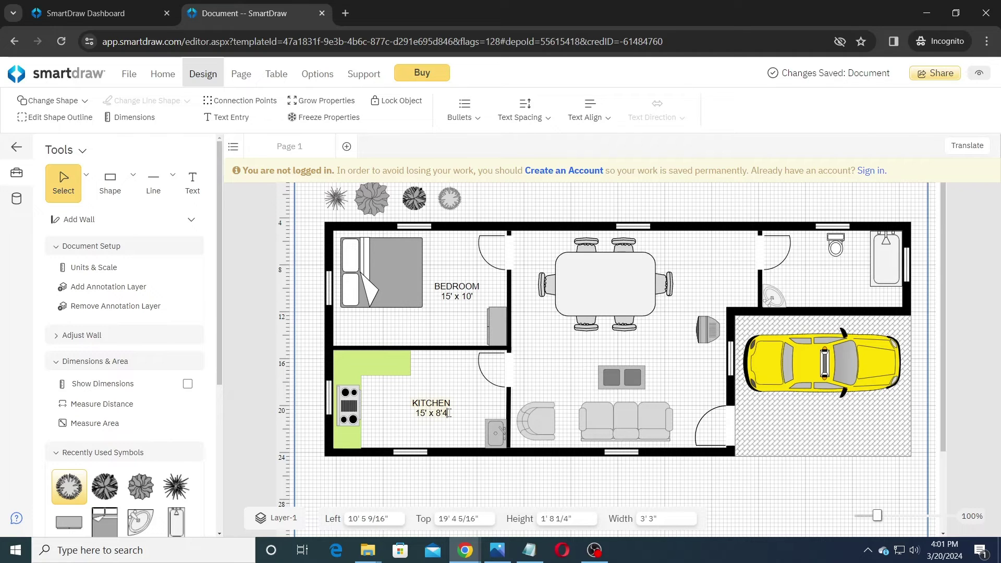
pyautogui.click(458, 395)
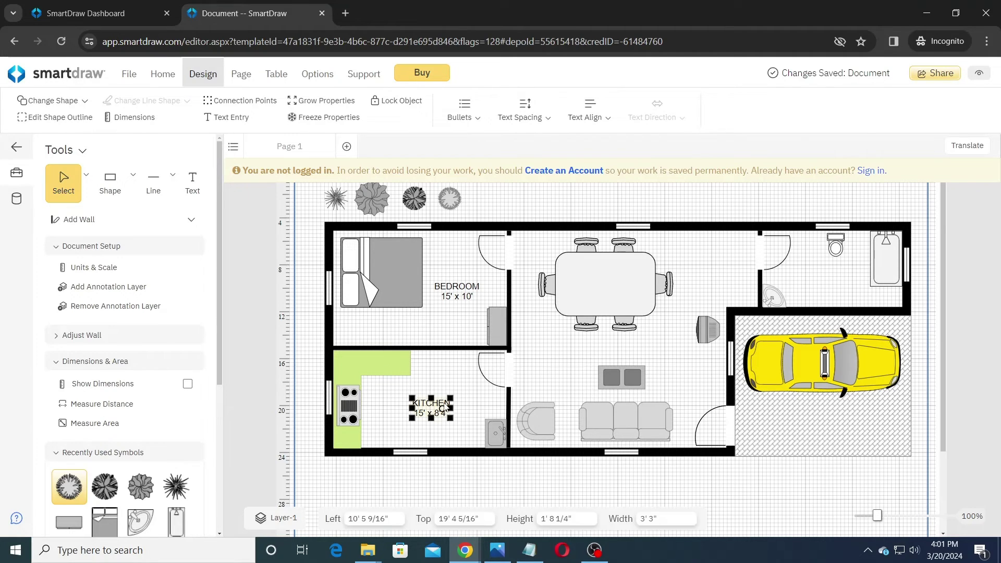
# Copy the kitchen label into the hall below the dining table and change its name line to "HALL".
pyautogui.moveTo(433, 407); pyautogui.dragTo(580, 357)
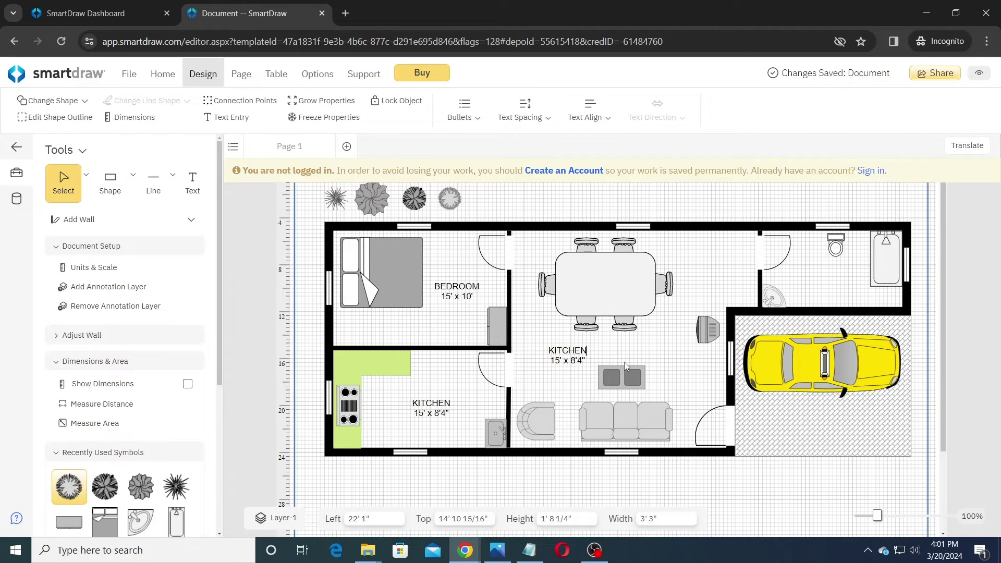
pyautogui.press('BackSpace')
pyautogui.press('BackSpace')
pyautogui.press('BackSpace')
pyautogui.press('BackSpace')
pyautogui.press('BackSpace')
pyautogui.press('BackSpace')
pyautogui.press('BackSpace')
pyautogui.write('HALL')
# Set the hall label's size line to 18'4" x 18'8".
pyautogui.press('End')
pyautogui.press('BackSpace')
pyautogui.press('BackSpace')
pyautogui.press('BackSpace')
pyautogui.press('BackSpace')
pyautogui.press('BackSpace')
pyautogui.press('BackSpace')
pyautogui.press('BackSpace')
pyautogui.press('BackSpace')
pyautogui.press('BackSpace')
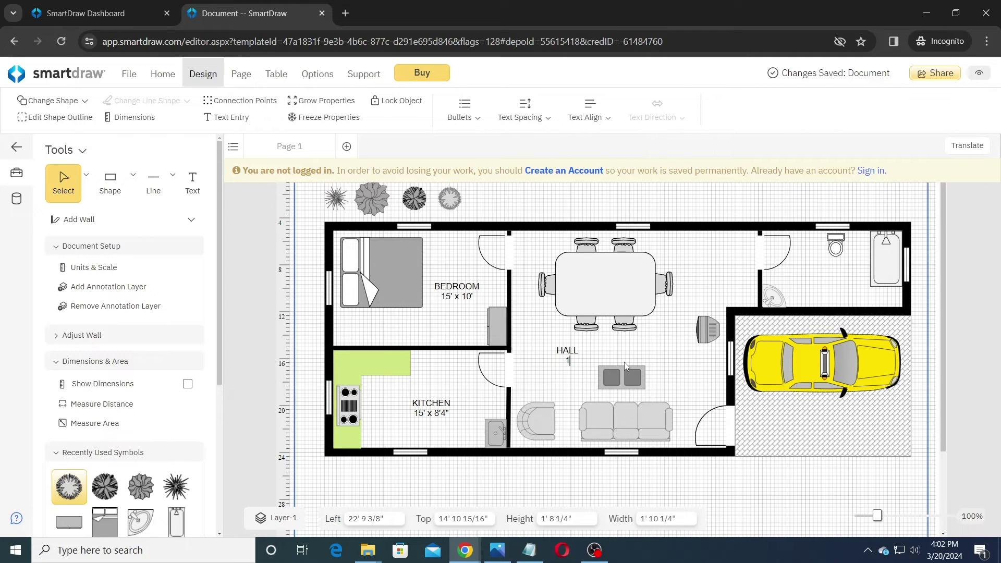
pyautogui.write('8')
pyautogui.write('\'4" x 18\'8"')
# Copy the hall label into the bathroom below the toilet and change its name line to "BATHROOM".
pyautogui.moveTo(573, 348); pyautogui.dragTo(837, 270)
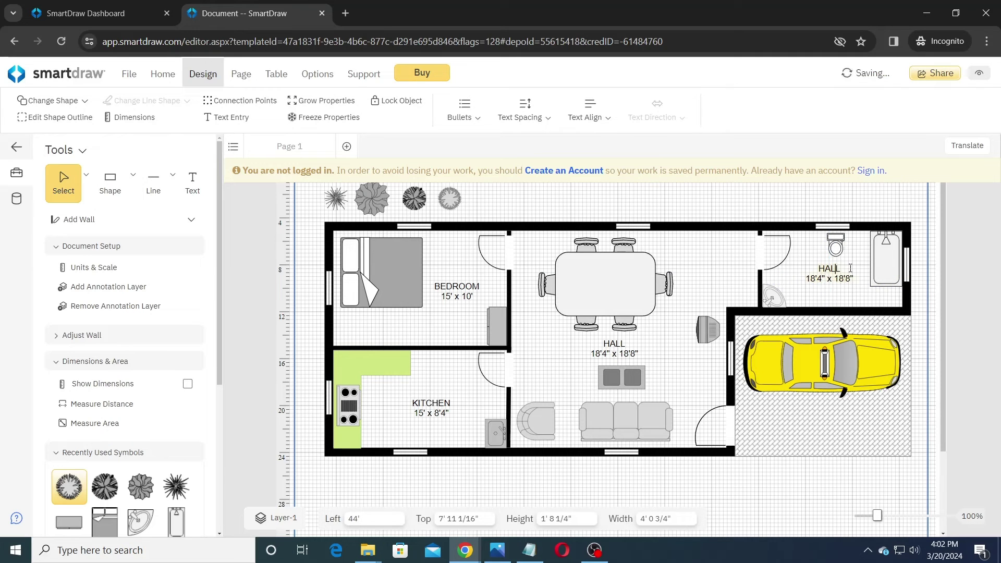
pyautogui.click(851, 268)
pyautogui.press('BackSpace')
pyautogui.press('BackSpace')
pyautogui.press('BackSpace')
pyautogui.press('BackSpace')
pyautogui.write('BATHROOM')
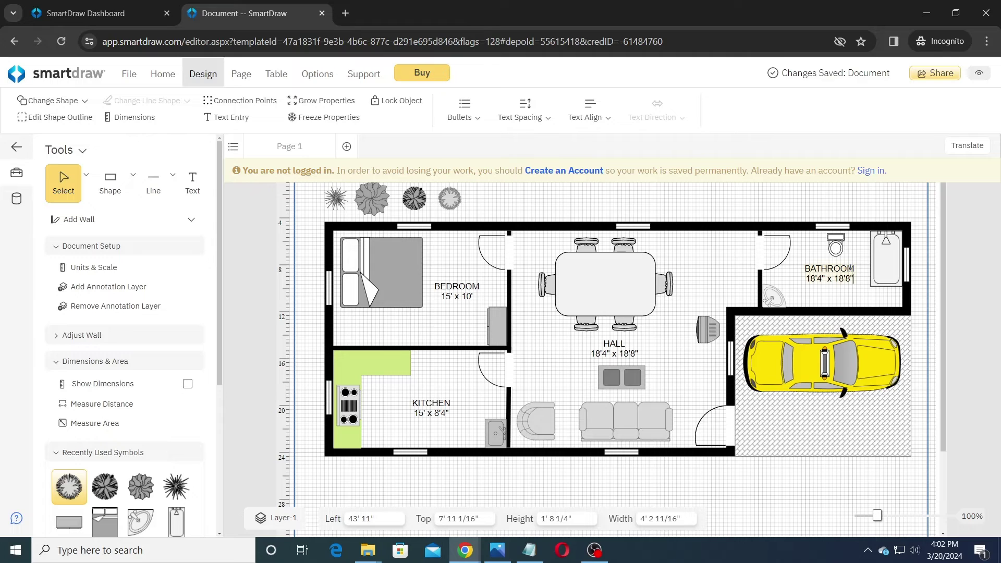
# Set the bathroom label's size line to 12' x 6'8".
pyautogui.press('Down')
pyautogui.press('BackSpace')
pyautogui.press('BackSpace')
pyautogui.press('BackSpace')
pyautogui.press('BackSpace')
pyautogui.press('BackSpace')
pyautogui.press('BackSpace')
pyautogui.press('BackSpace')
pyautogui.press('BackSpace')
pyautogui.press('BackSpace')
pyautogui.write('6\'8"')
# Copy the bathroom label to the parking area below the car and change its name line to "PORCH".
pyautogui.click(816, 271)
pyautogui.moveTo(816, 270); pyautogui.dragTo(813, 417)
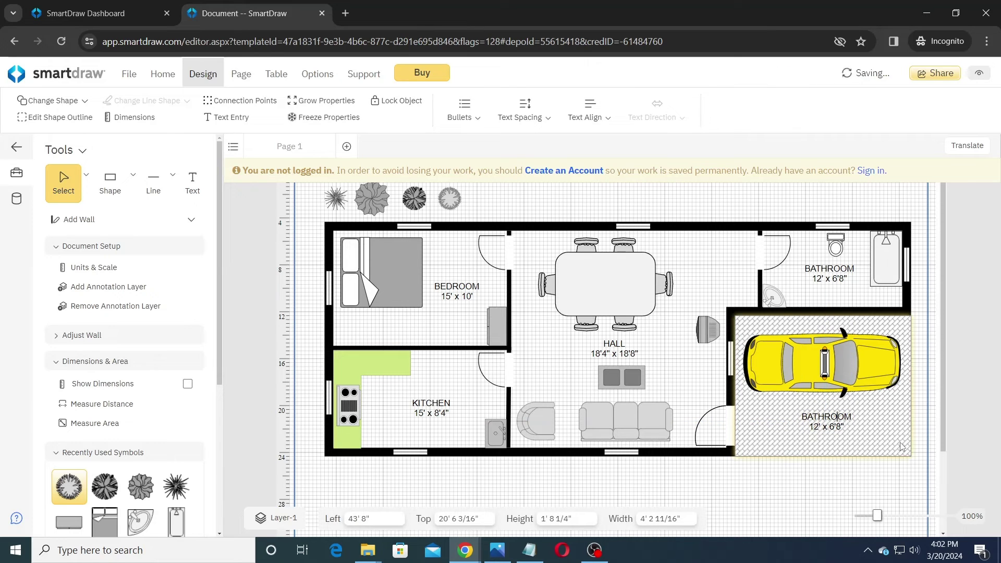
pyautogui.press('BackSpace')
pyautogui.press('BackSpace')
pyautogui.press('BackSpace')
pyautogui.press('BackSpace')
pyautogui.press('BackSpace')
pyautogui.press('BackSpace')
pyautogui.press('BackSpace')
pyautogui.press('BackSpace')
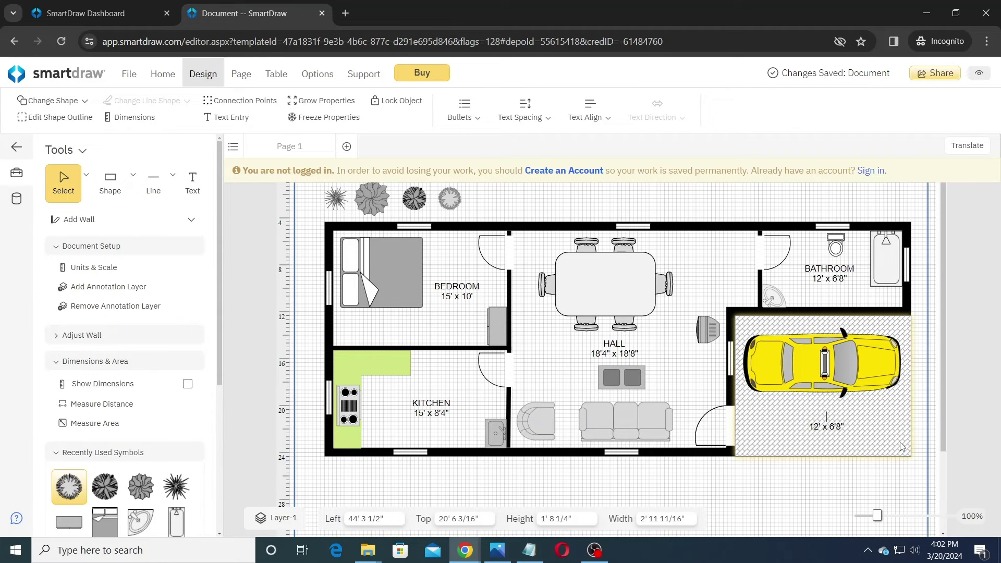
pyautogui.write('PORCH')
# Set the porch label's size line to 15' x 12' and finish editing the text.
pyautogui.click(821, 427)
pyautogui.press('BackSpace')
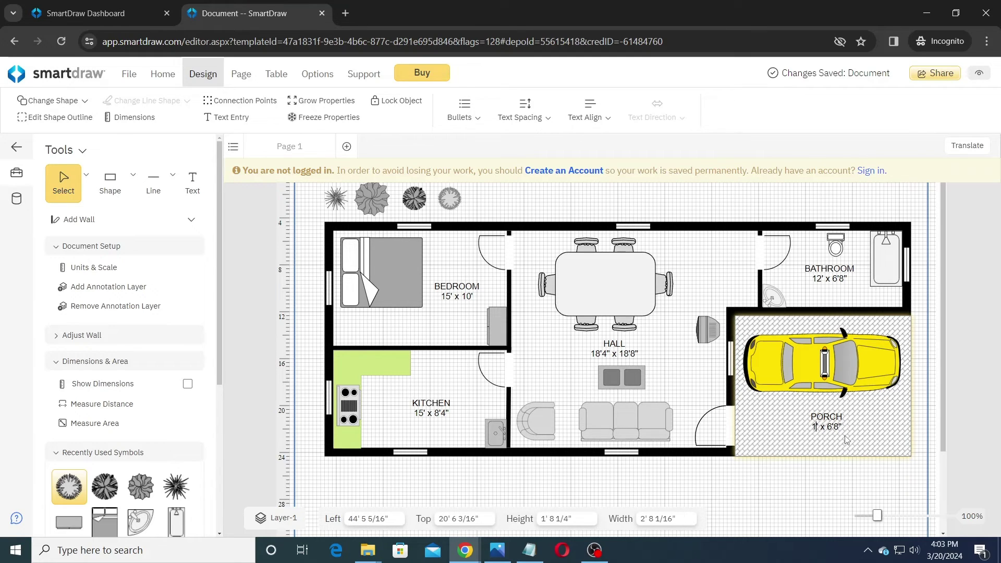
pyautogui.write('5')
pyautogui.press('End')
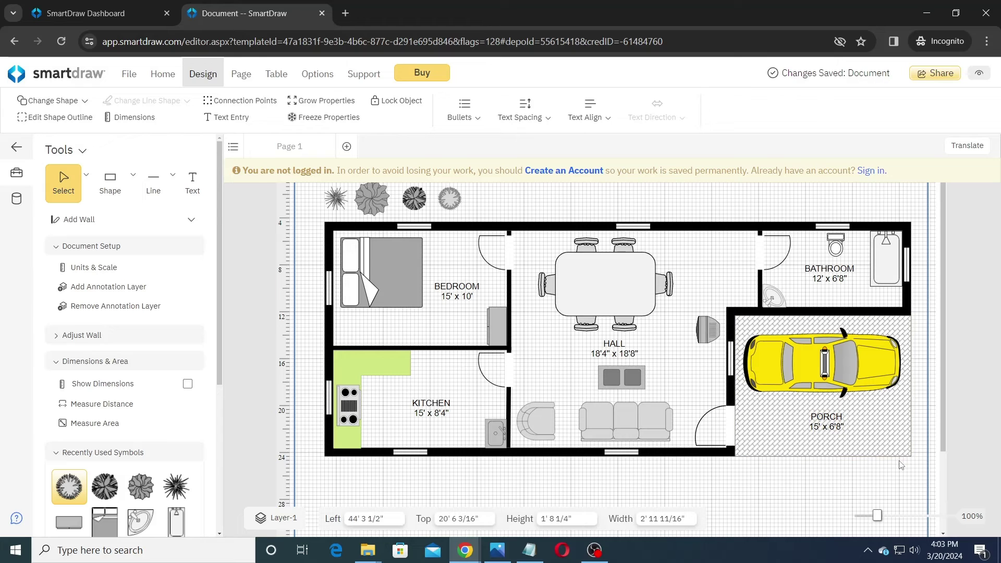
pyautogui.press('BackSpace')
pyautogui.press('BackSpace')
pyautogui.press('BackSpace')
pyautogui.press('BackSpace')
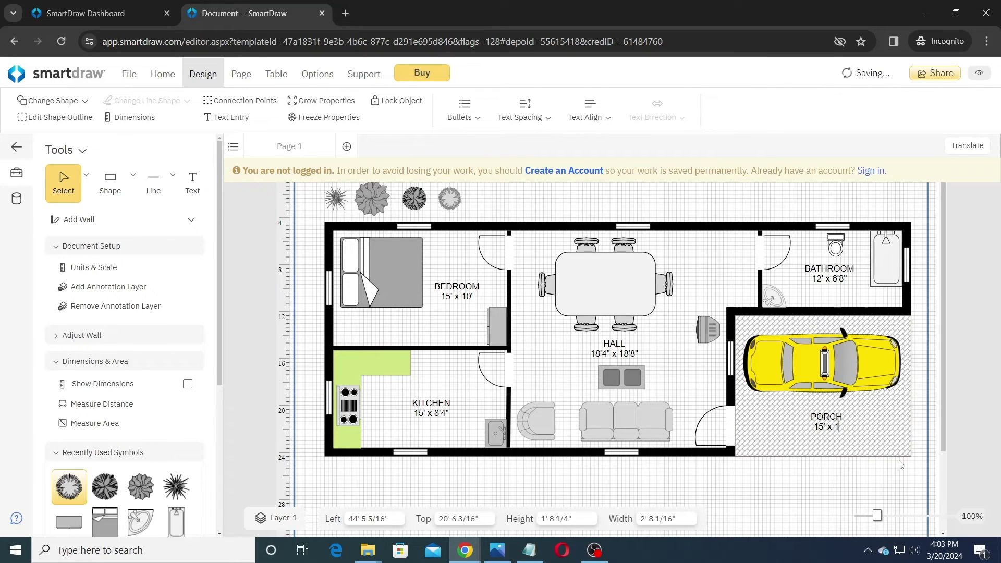
pyautogui.write("12'")
pyautogui.click(901, 465)
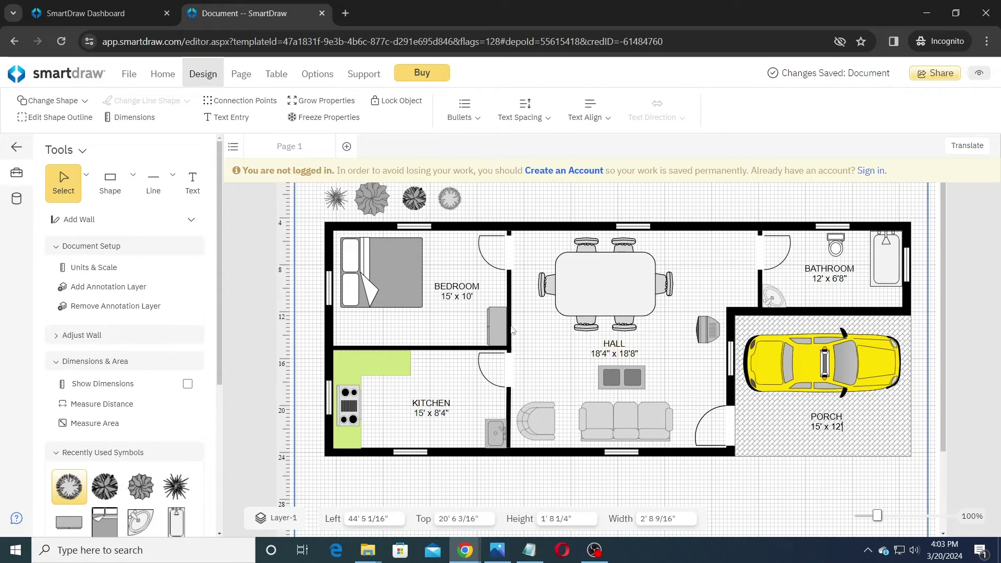
# Set the font size of the bedroom and kitchen labels to 12.
pyautogui.click(454, 293)
pyautogui.click(164, 74)
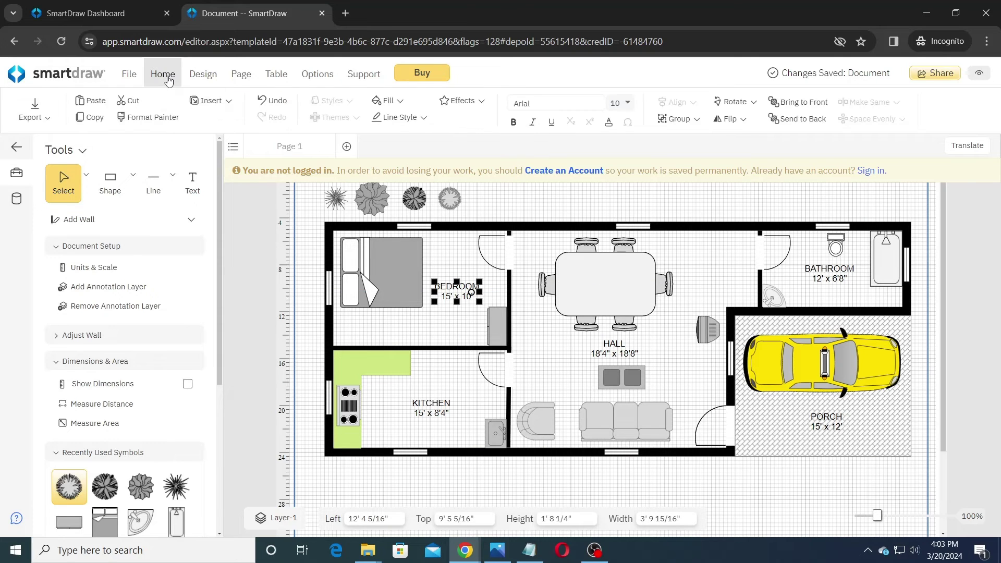
pyautogui.click(628, 104)
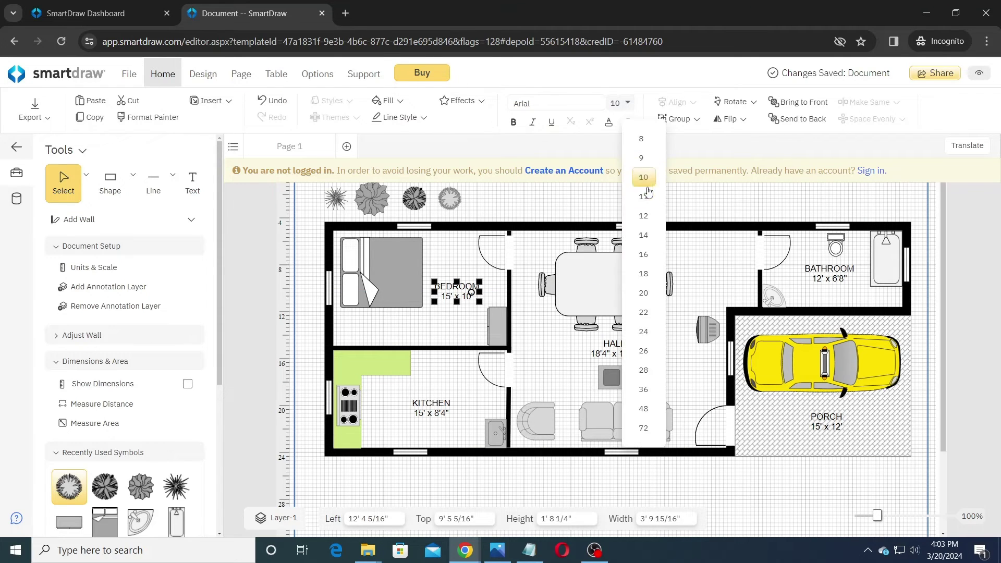
pyautogui.click(648, 217)
pyautogui.click(441, 401)
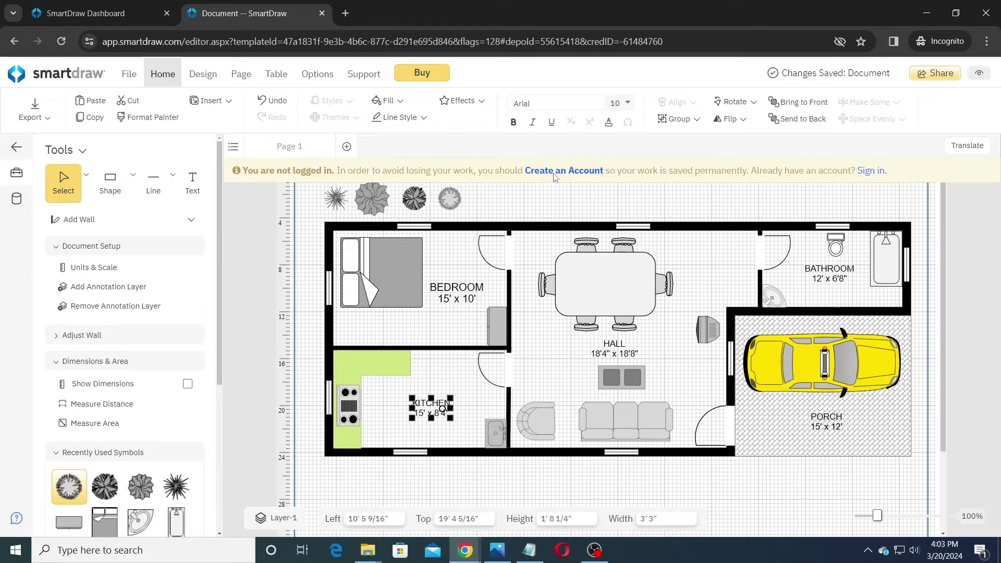
pyautogui.click(628, 104)
pyautogui.click(647, 218)
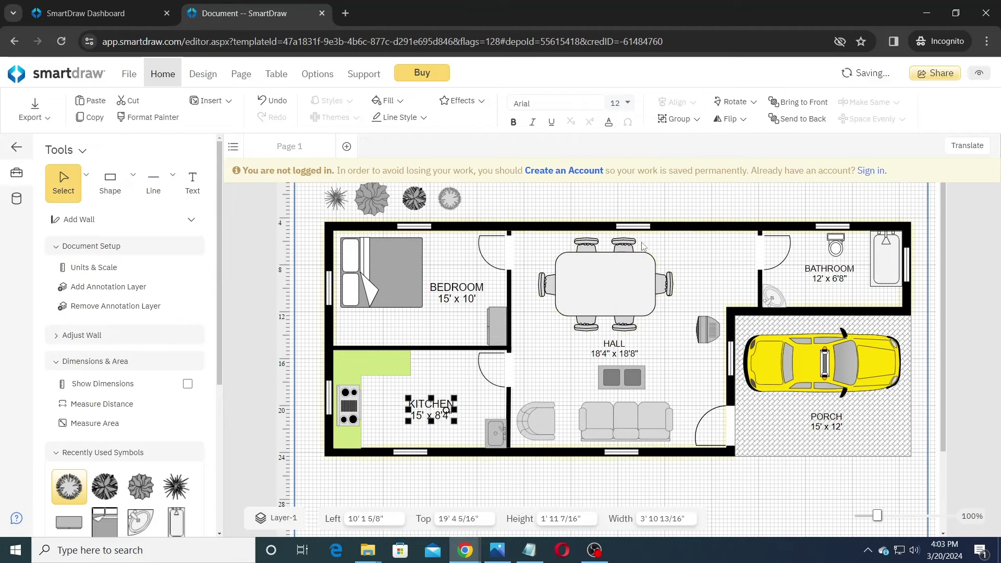
# Set the font size of the hall and bathroom labels to 12.
pyautogui.click(624, 349)
pyautogui.click(631, 104)
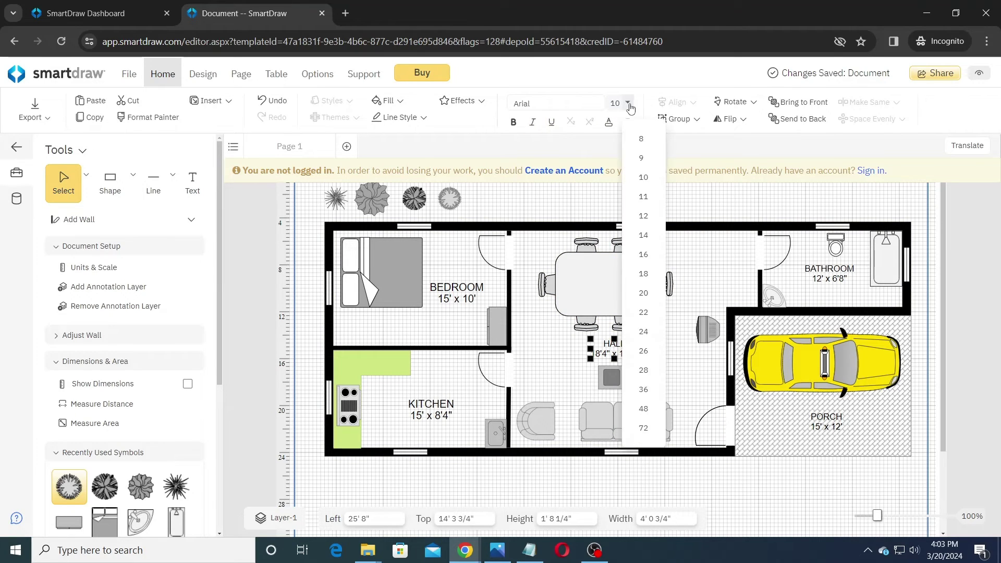
pyautogui.click(647, 218)
pyautogui.click(829, 273)
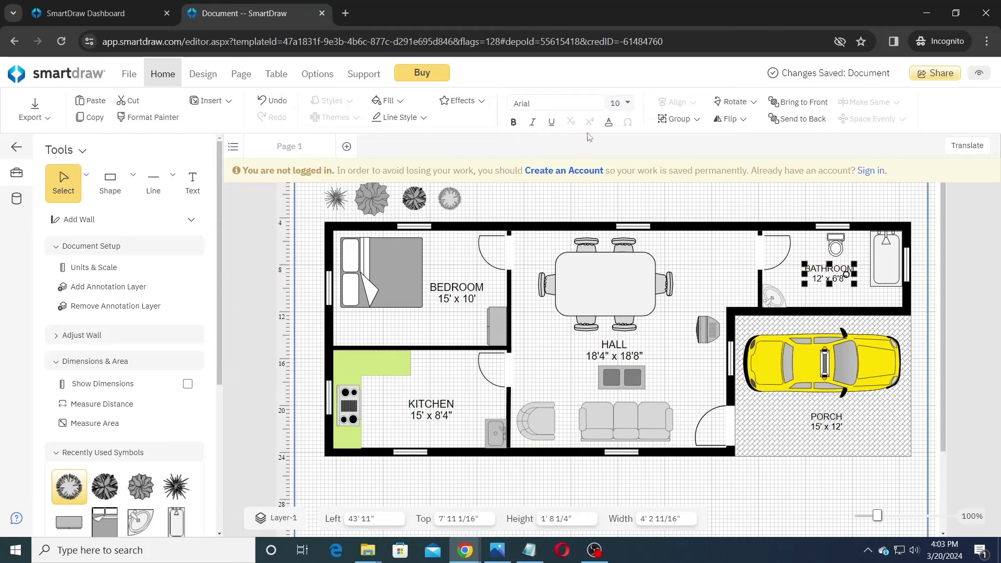
pyautogui.click(628, 104)
pyautogui.click(647, 218)
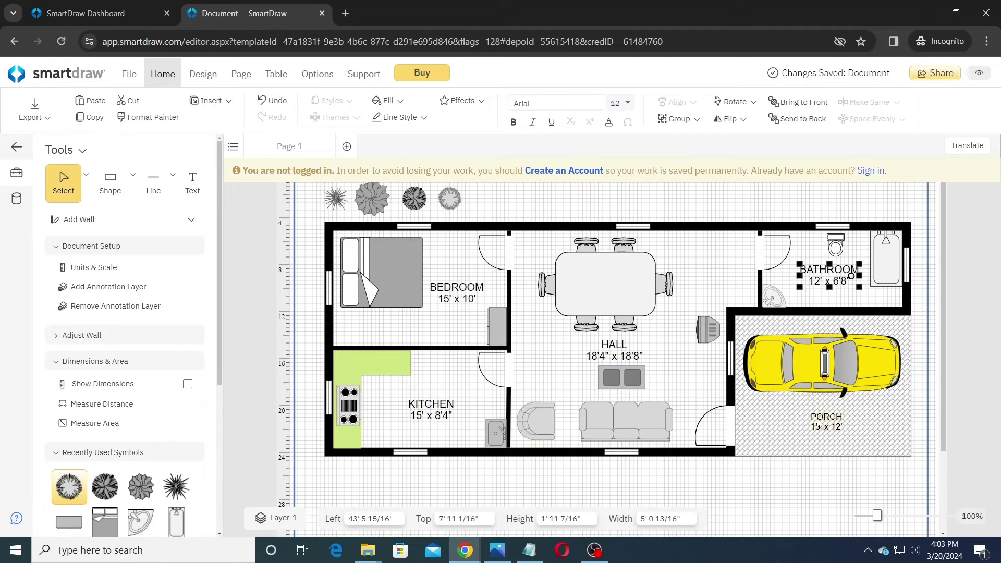
# Set the font size of the porch label to 12 and deselect it.
pyautogui.click(827, 421)
pyautogui.click(628, 104)
pyautogui.click(644, 221)
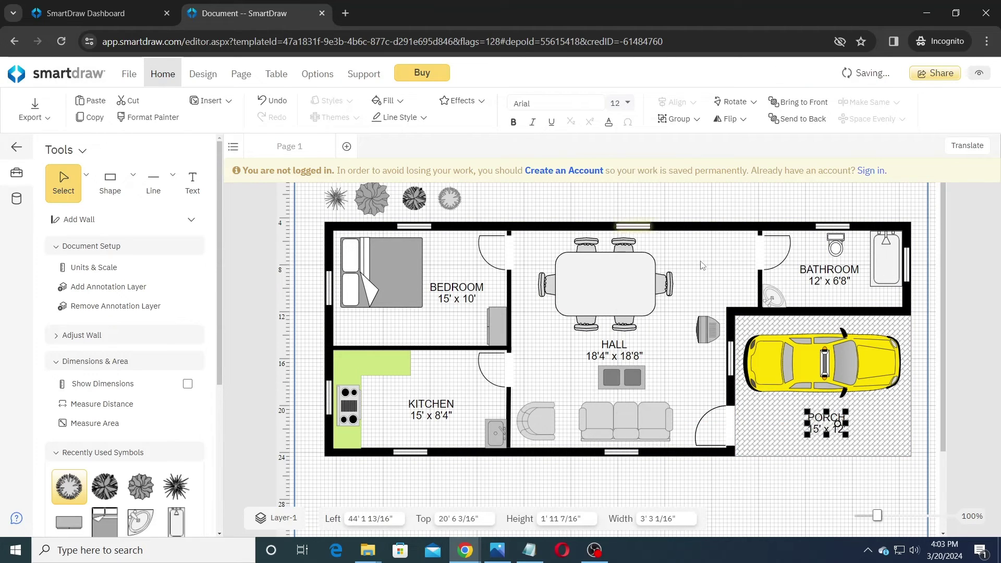
pyautogui.click(768, 212)
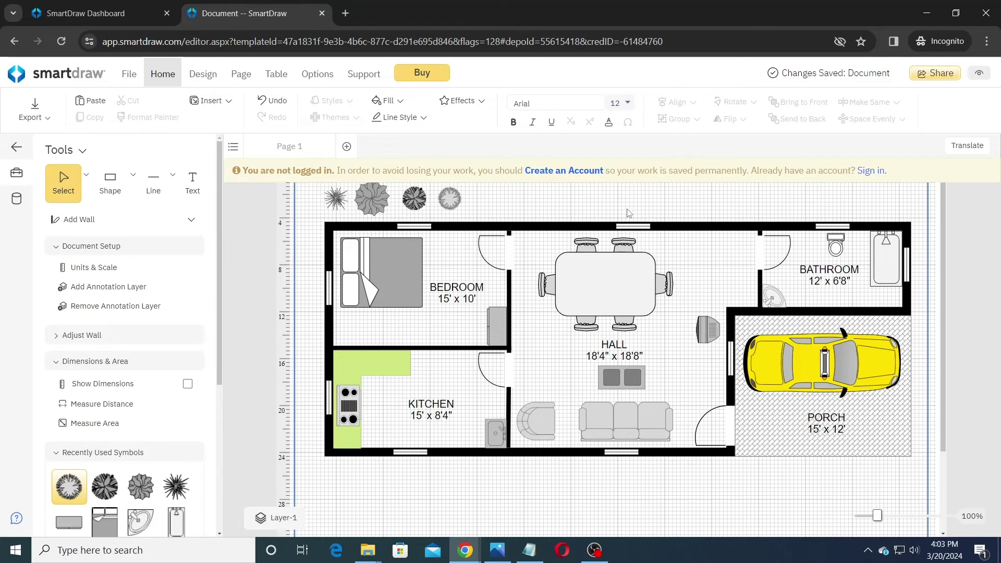
# Replace the large second plant above the plan with a copy of the small round plant, and copy the dark plant to the row's end.
pyautogui.click(371, 198)
pyautogui.press('Delete')
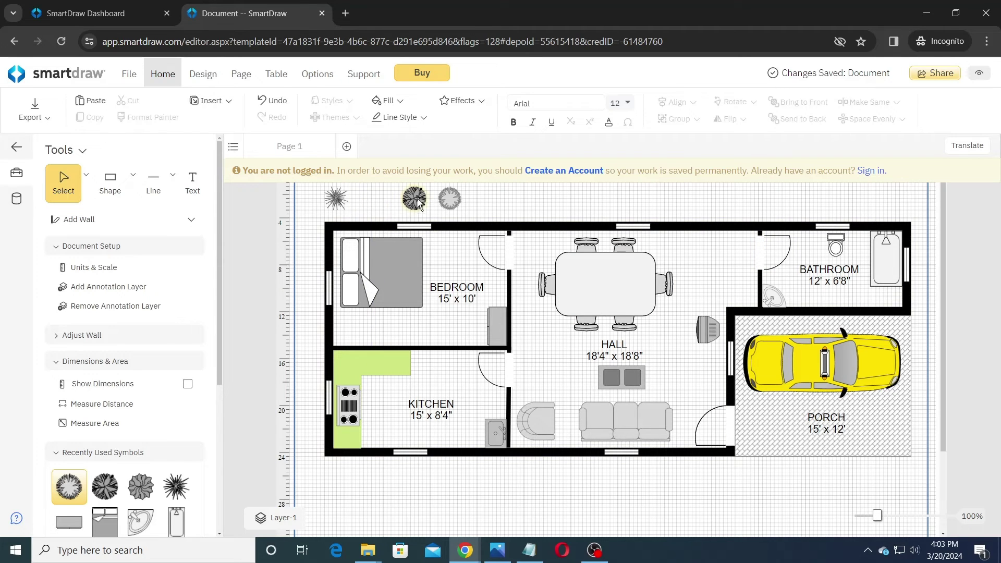
pyautogui.hotkey('ctrl', 'z')
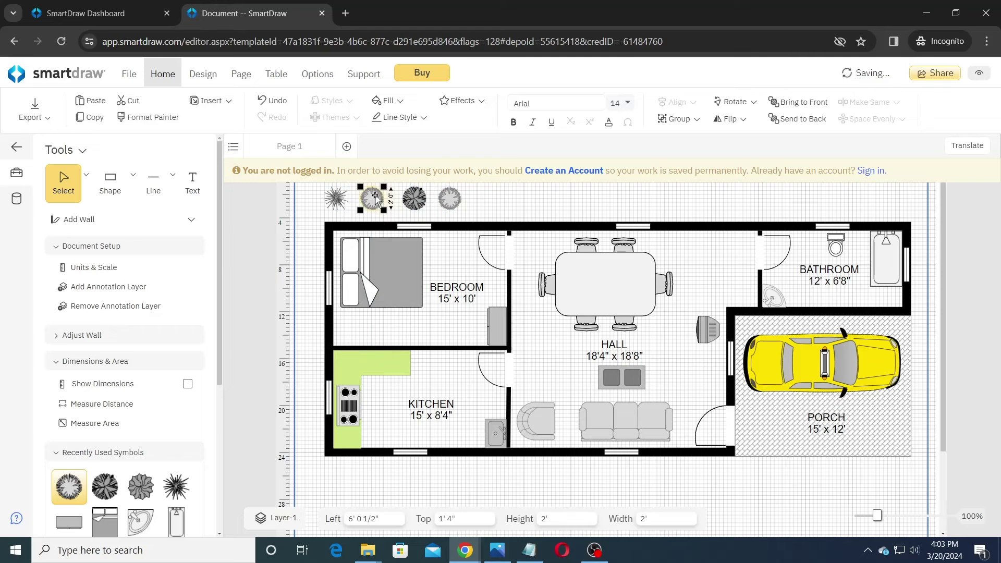
pyautogui.moveTo(415, 201); pyautogui.dragTo(485, 204)
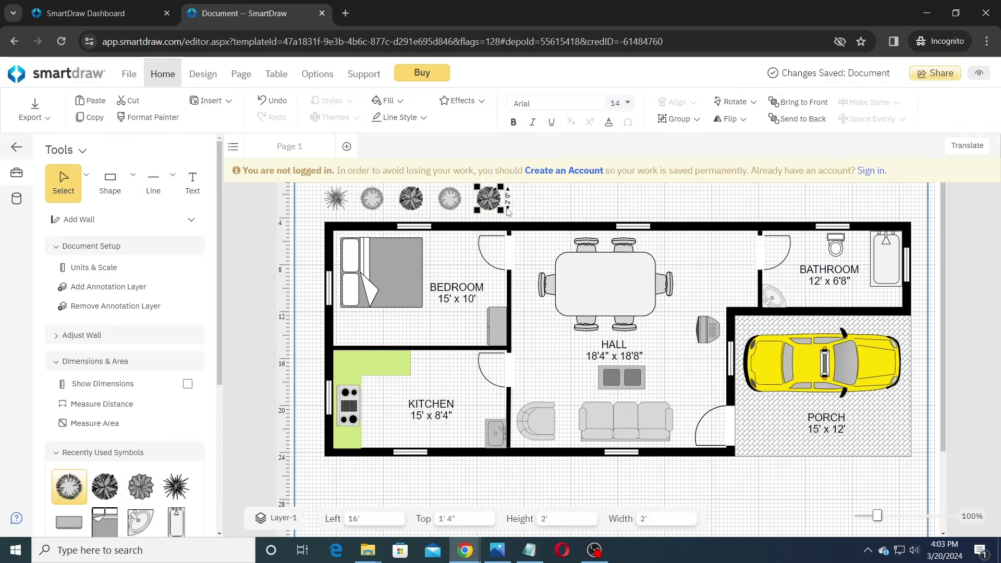
pyautogui.click(534, 204)
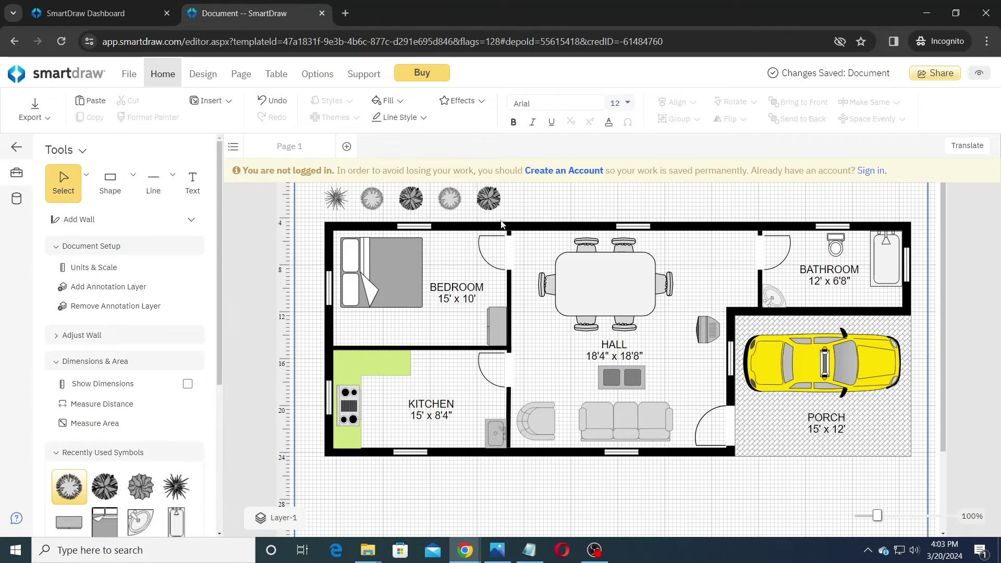
# Draw a 50' measured distance line along the full upper outer wall and move it slightly above the wall.
pyautogui.click(103, 405)
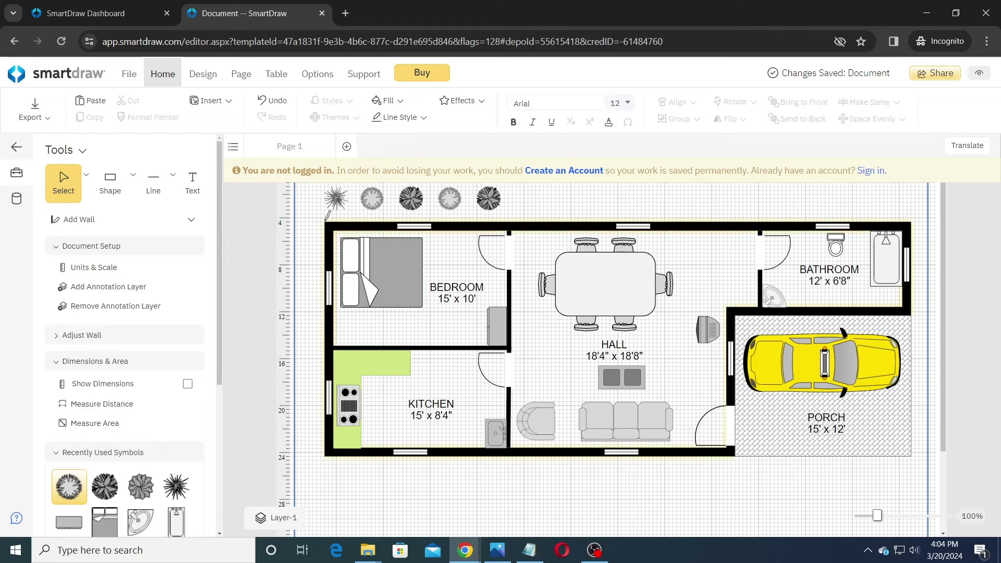
pyautogui.moveTo(325, 222); pyautogui.dragTo(912, 222)
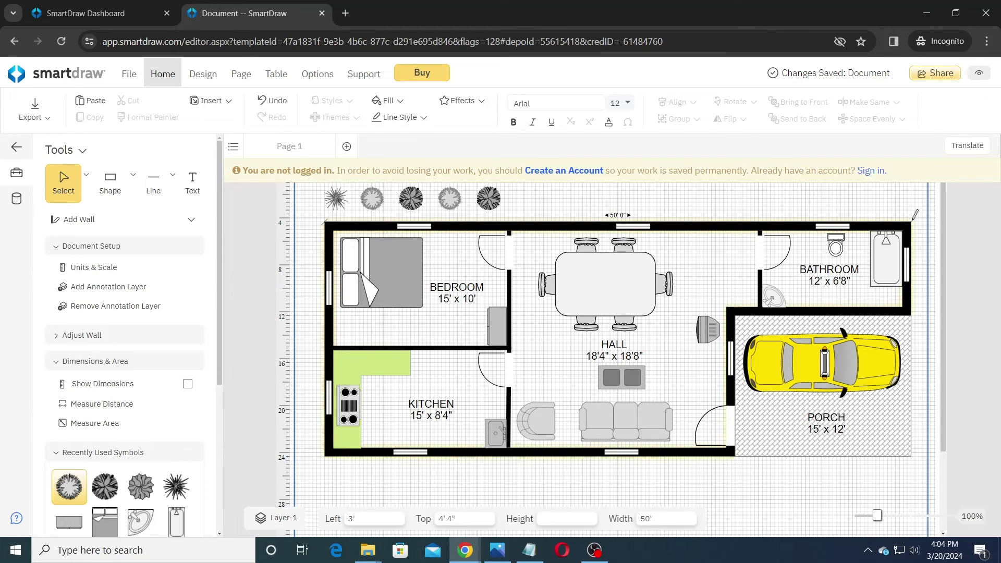
pyautogui.moveTo(665, 222); pyautogui.dragTo(626, 210)
# Set the font size of the overall width dimension text above the plan to 24.
pyautogui.click(625, 204)
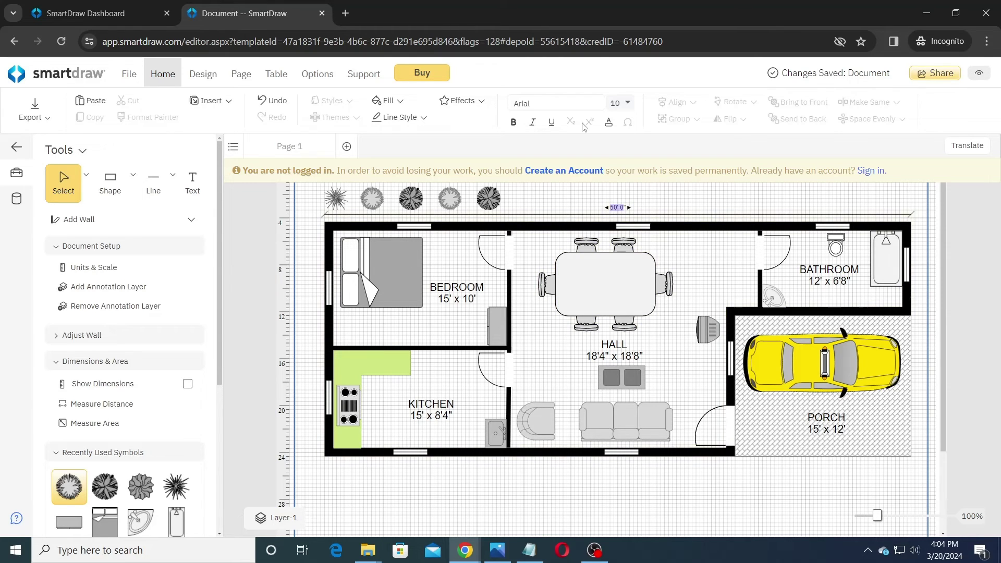
pyautogui.click(628, 103)
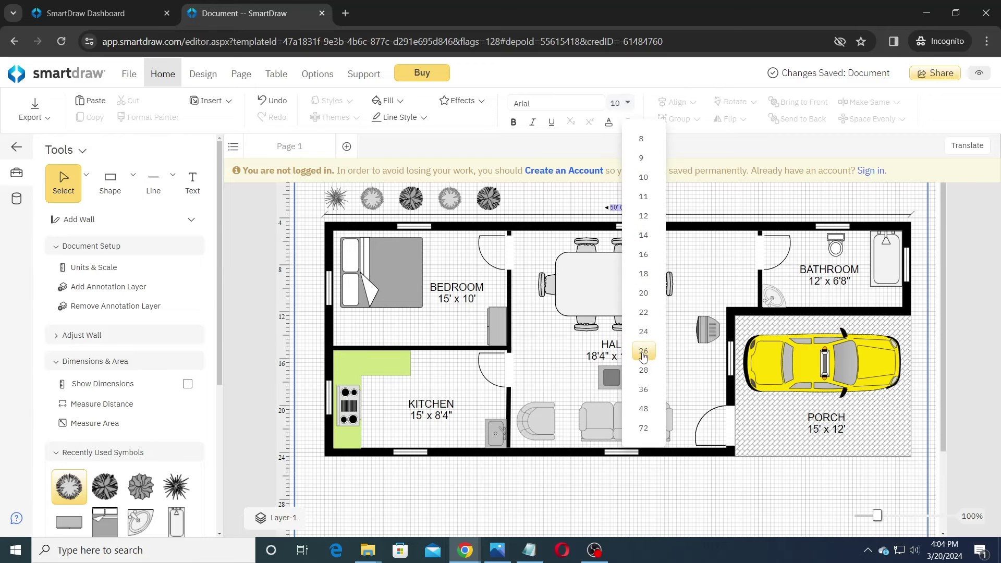
pyautogui.click(643, 370)
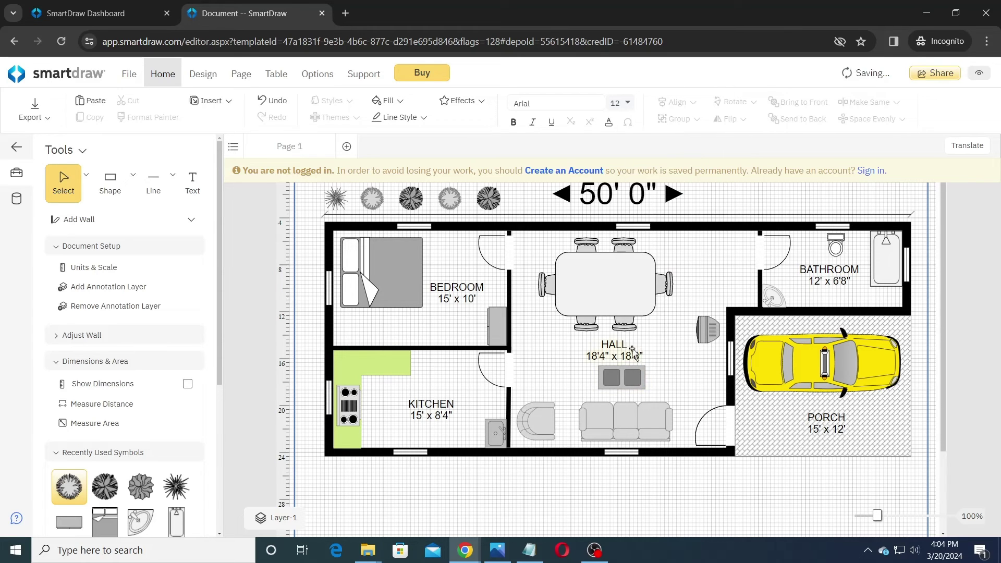
pyautogui.click(627, 107)
pyautogui.click(644, 333)
pyautogui.hotkey('ctrl', 'a')
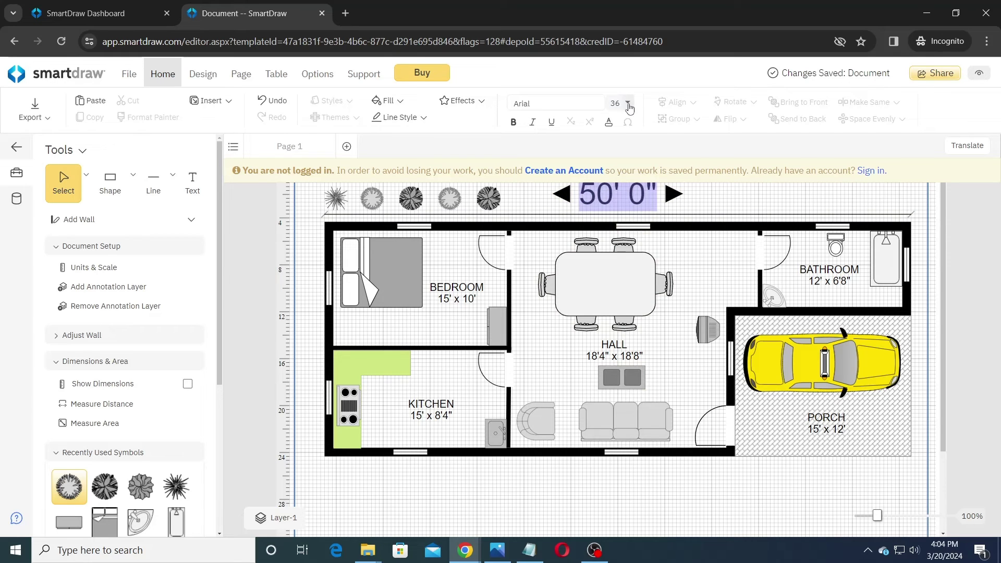
pyautogui.click(628, 103)
pyautogui.click(644, 331)
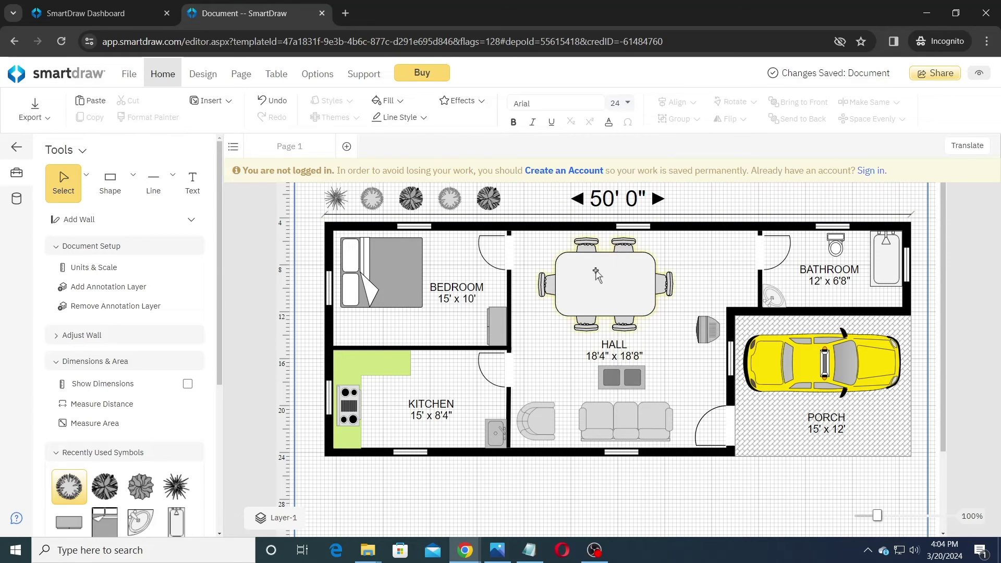
# Add arrowheads to both ends of the overall width dimension line above the plan.
pyautogui.click(396, 117)
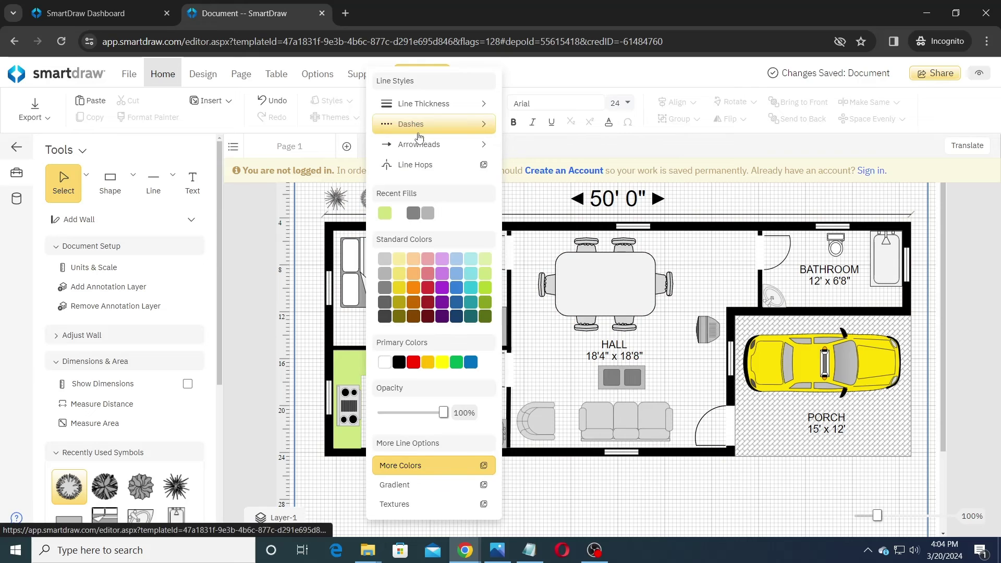
pyautogui.moveTo(430, 151)
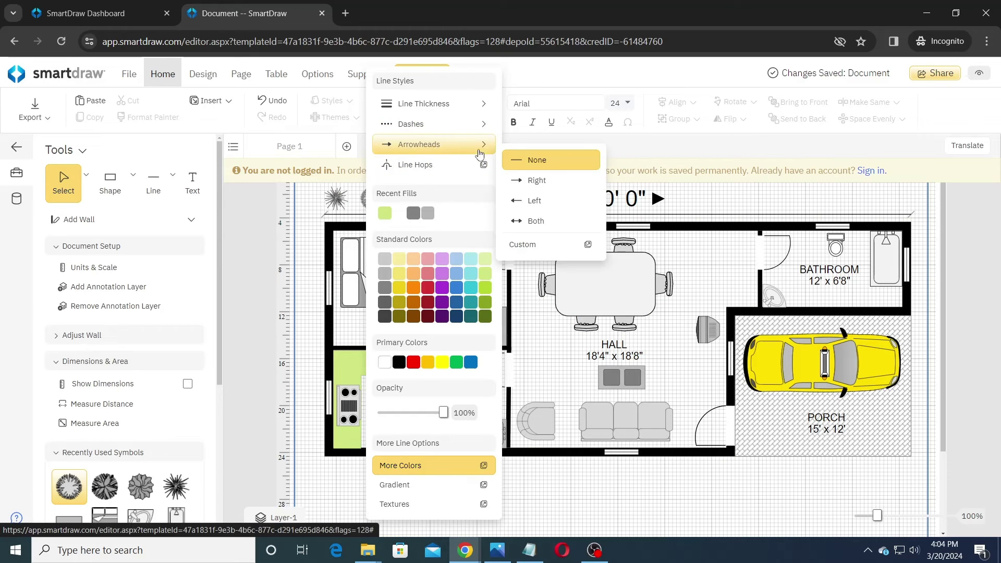
pyautogui.click(524, 222)
pyautogui.click(539, 215)
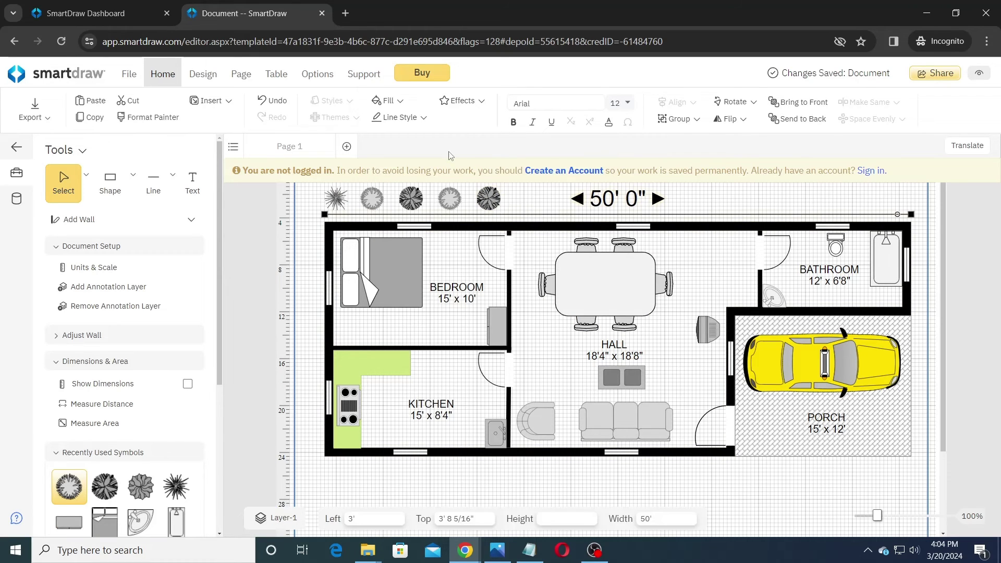
pyautogui.click(425, 118)
pyautogui.moveTo(428, 144)
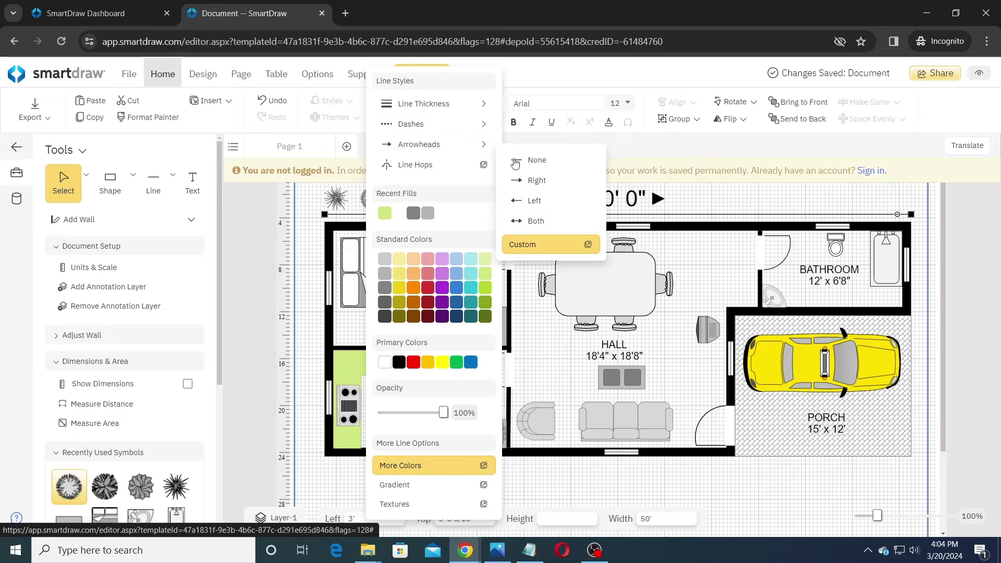
pyautogui.click(536, 221)
pyautogui.click(693, 206)
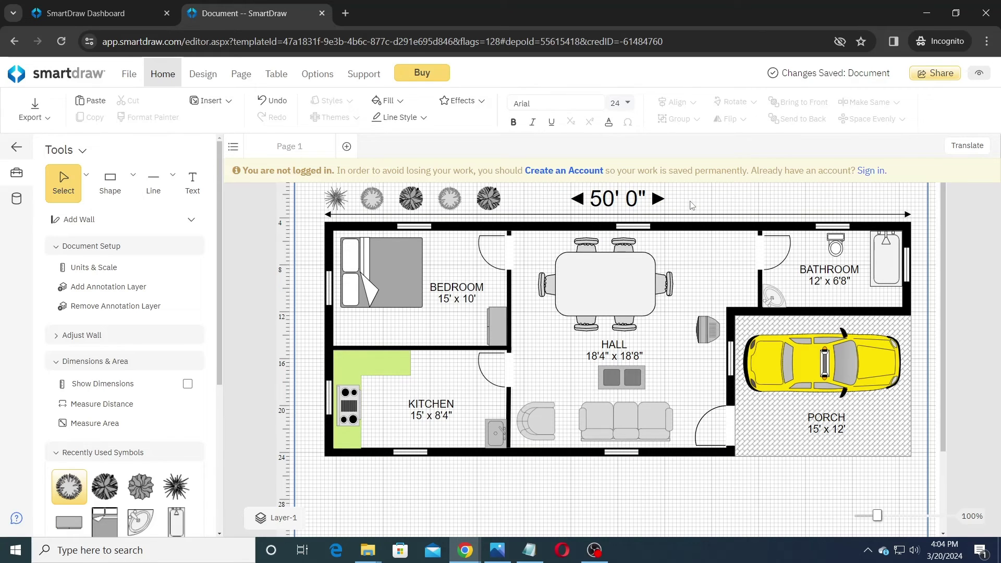
pyautogui.click(608, 214)
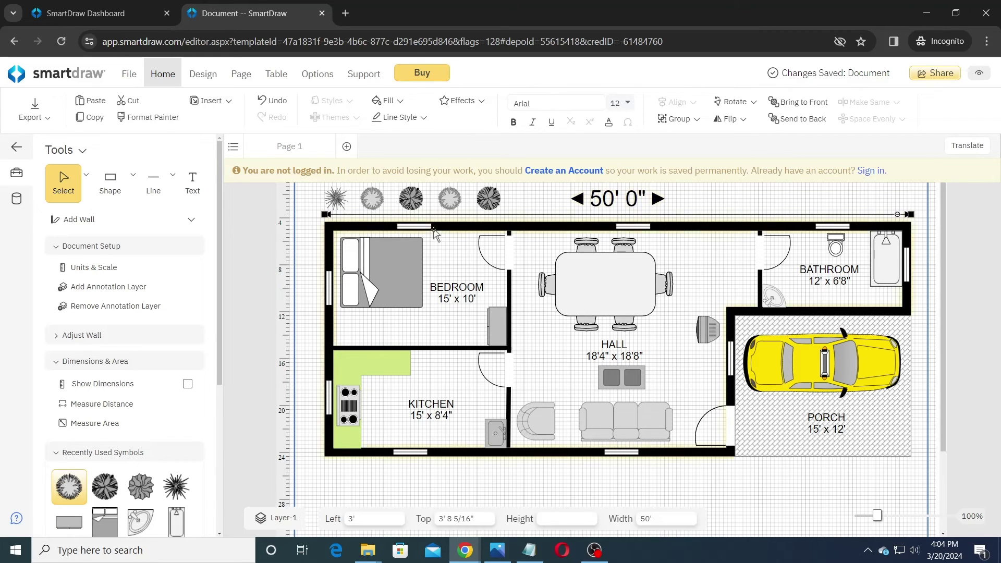
pyautogui.moveTo(554, 216); pyautogui.dragTo(412, 308)
pyautogui.hotkey('ctrl', 'z')
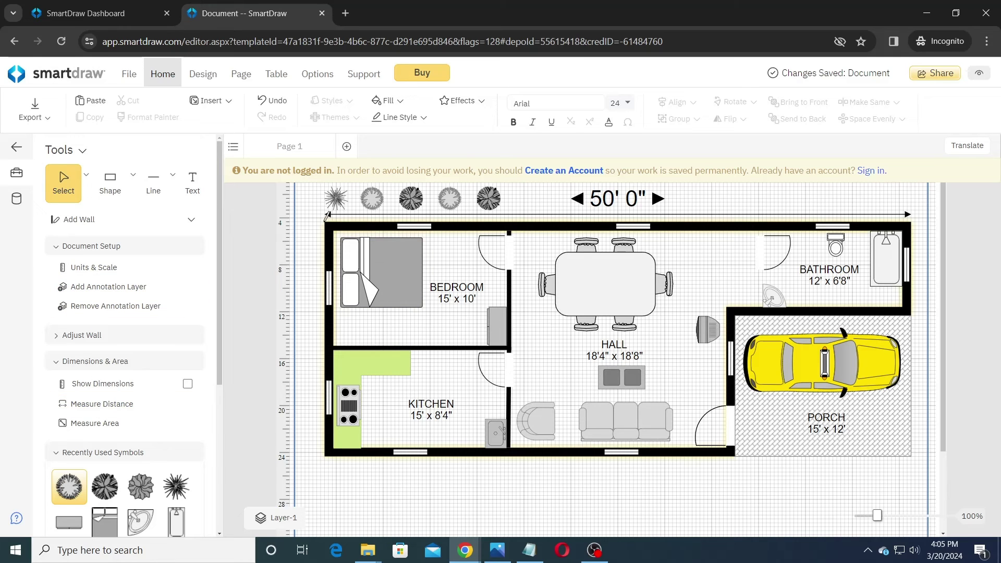
# Draw a 20' measured distance line along the full left outer wall and move it just outside the wall.
pyautogui.moveTo(328, 215); pyautogui.dragTo(325, 455)
pyautogui.moveTo(312, 305); pyautogui.dragTo(304, 305)
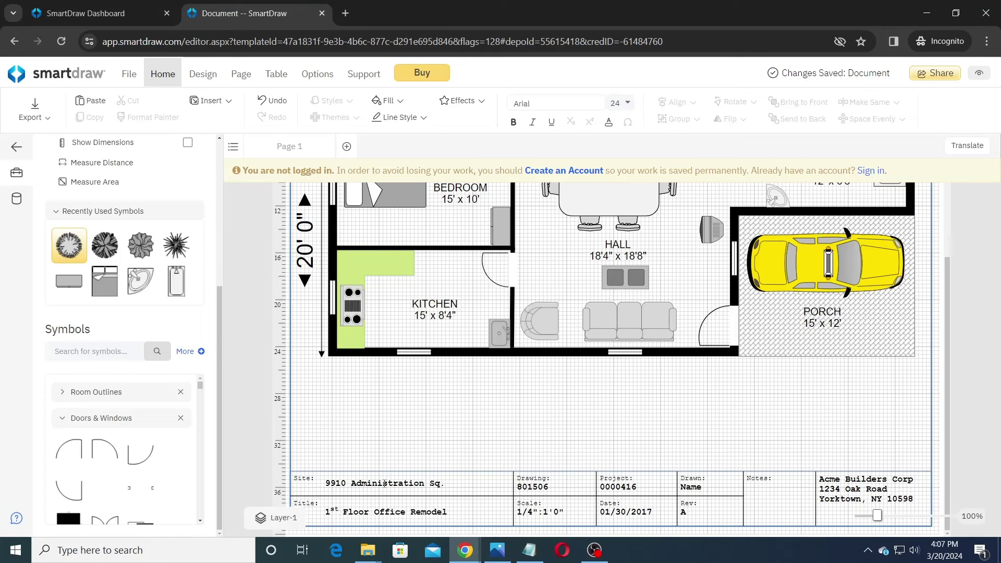
# Replace the Site entry in the title block below the plan with "HBN INFOTECH TUTORIALS".
pyautogui.click(391, 485)
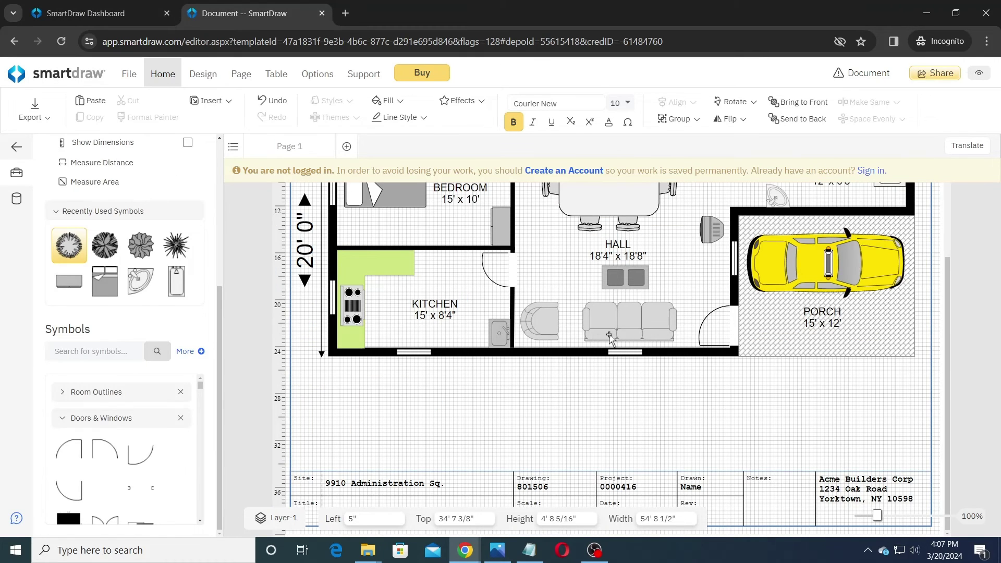
pyautogui.scroll(3, 613, 380)
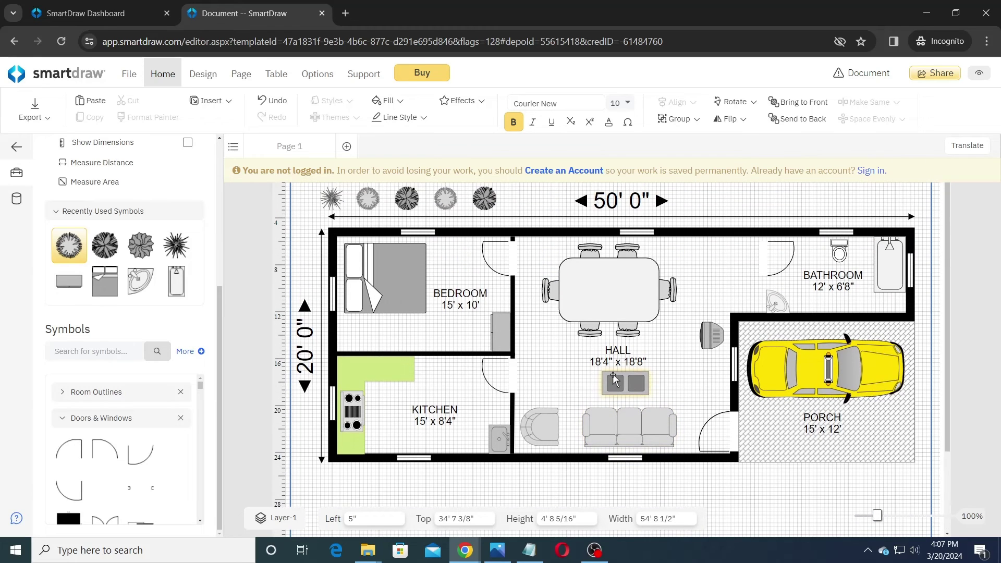
pyautogui.scroll(-3, 614, 379)
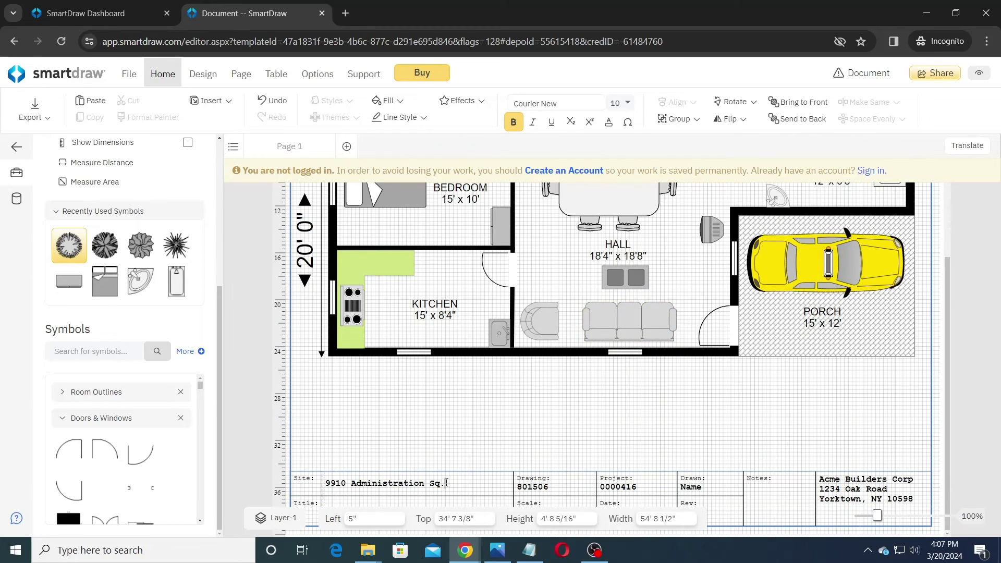
pyautogui.press('BackSpace')
pyautogui.press('BackSpace')
pyautogui.press('BackSpace')
pyautogui.press('BackSpace')
pyautogui.press('BackSpace')
pyautogui.press('BackSpace')
pyautogui.press('BackSpace')
pyautogui.press('BackSpace')
pyautogui.press('BackSpace')
pyautogui.press('BackSpace')
pyautogui.press('BackSpace')
pyautogui.press('BackSpace')
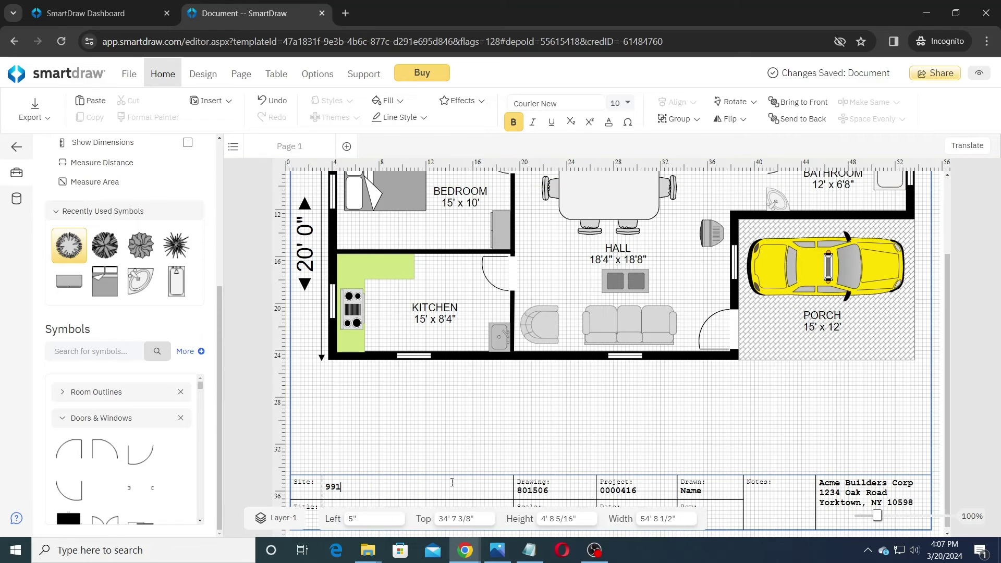
pyautogui.write('H')
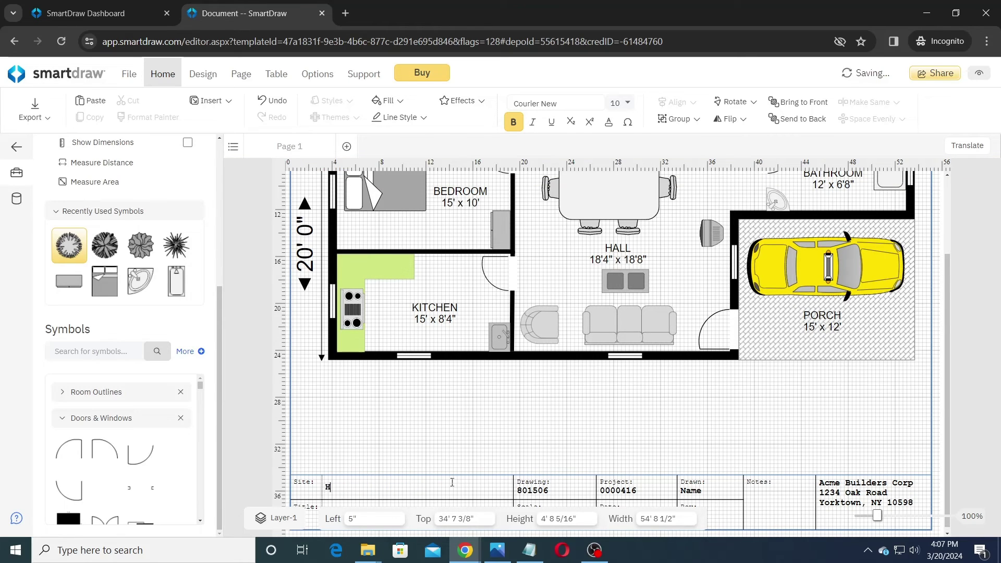
pyautogui.write('BN INFOTECH ')
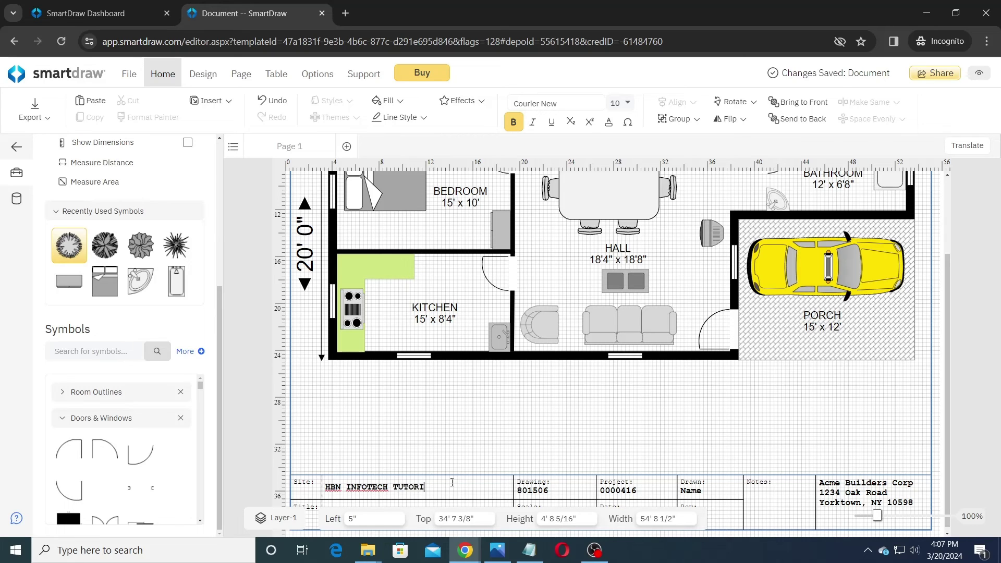
pyautogui.write('TUTORIALS')
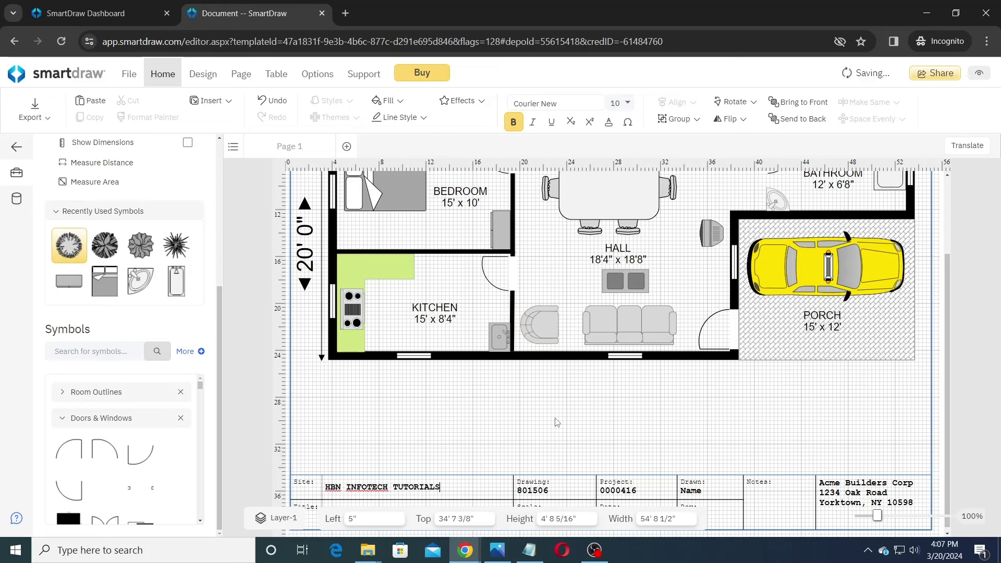
# Make the Annotation layer the active layer.
pyautogui.press('Escape')
pyautogui.click(294, 522)
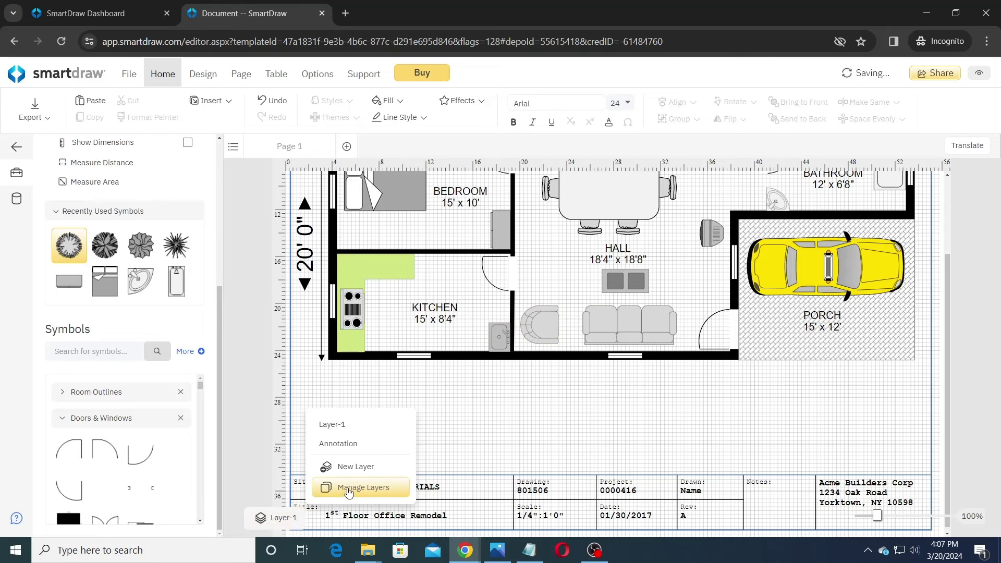
pyautogui.click(353, 452)
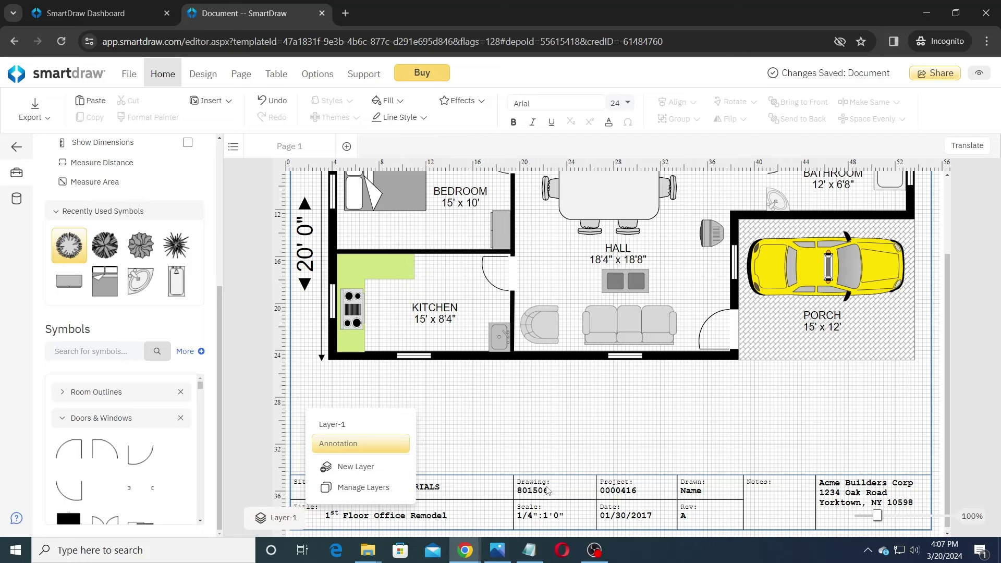
# Move the title block up close below the plan at Top 28' 8" and enlarge its height to 7' 4".
pyautogui.click(578, 476)
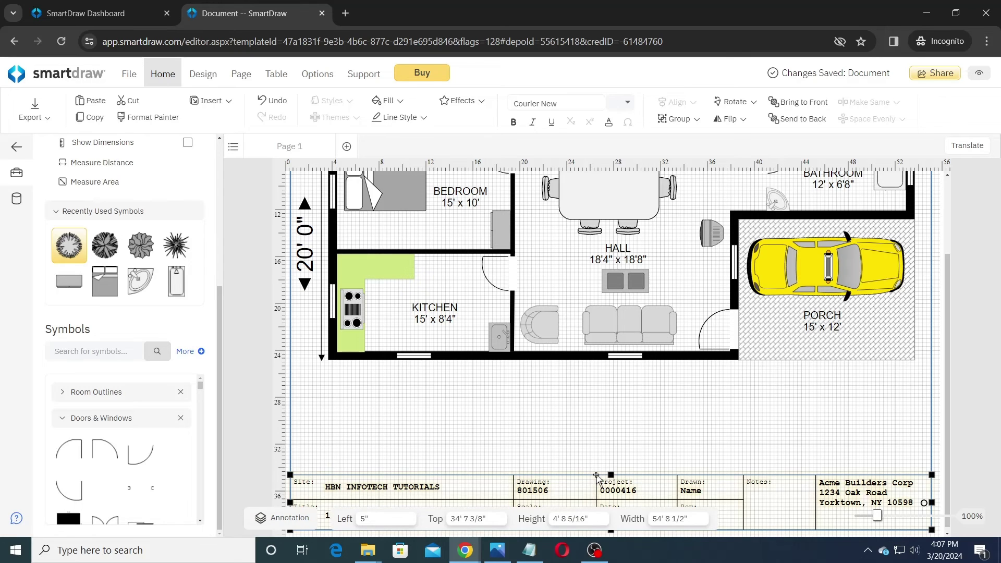
pyautogui.moveTo(597, 475); pyautogui.dragTo(595, 405)
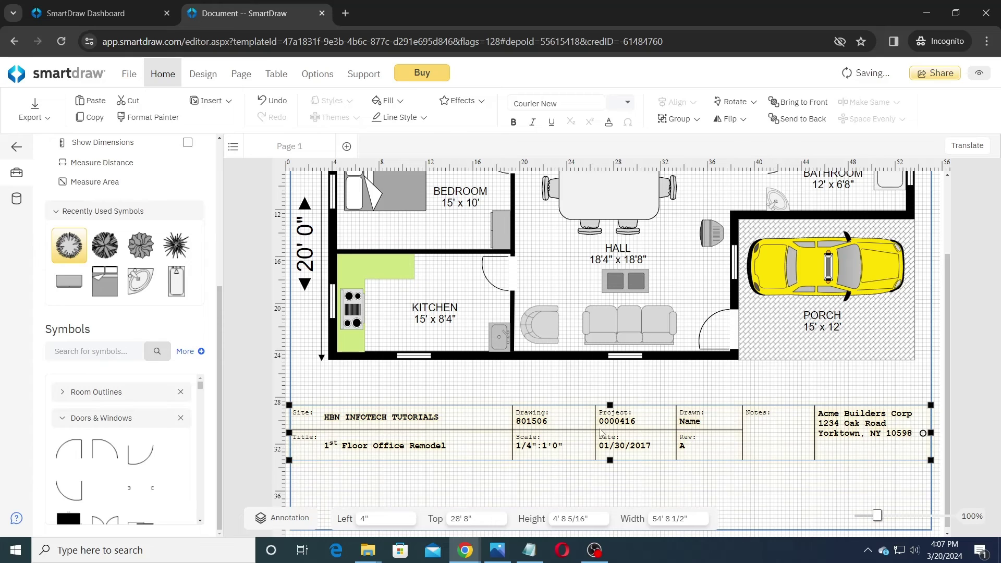
pyautogui.moveTo(606, 434); pyautogui.dragTo(607, 434)
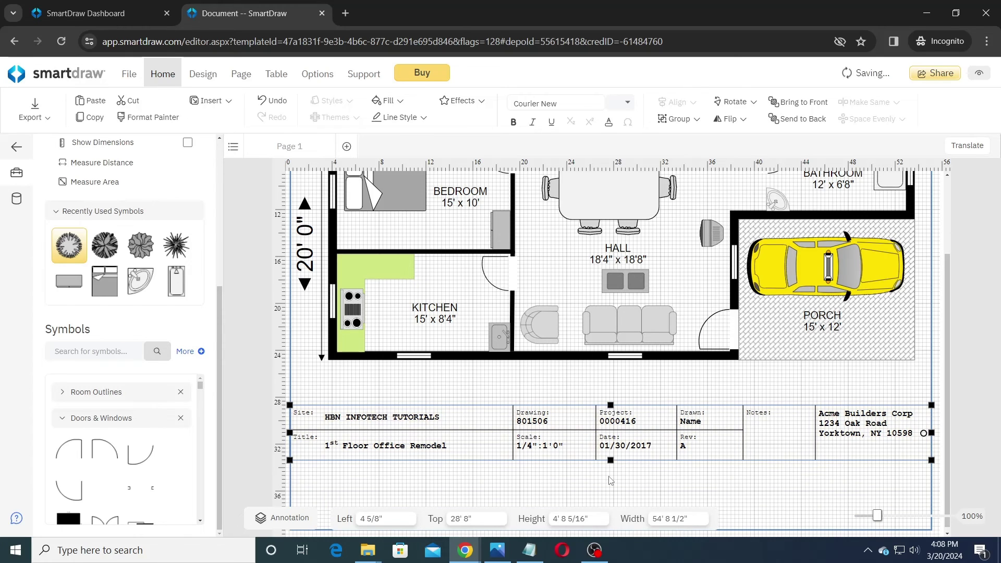
pyautogui.moveTo(612, 470); pyautogui.dragTo(614, 491)
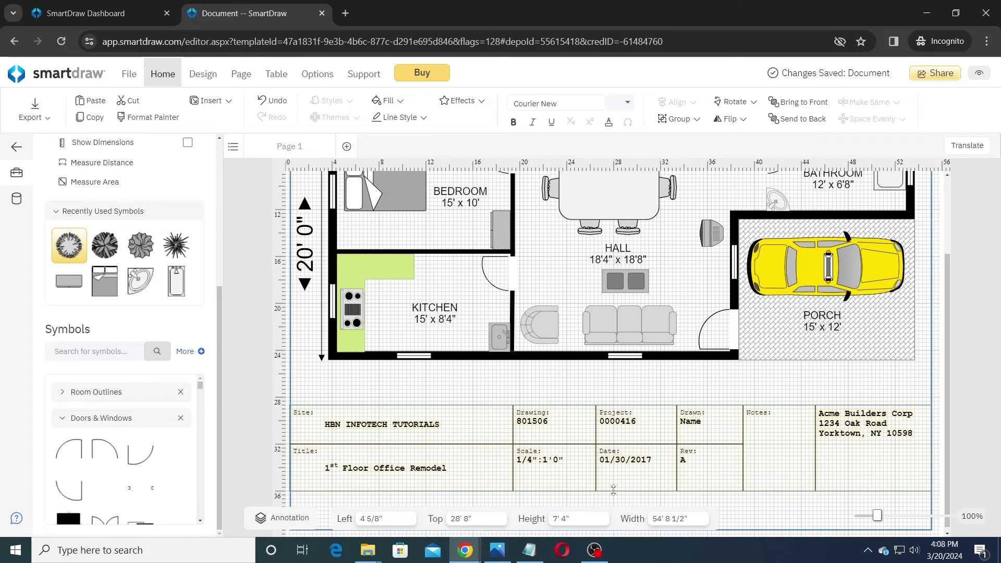
# Replace the title block's Title entry with "50' x 20' 1BHK GROUND FLOOR PLAN".
pyautogui.click(426, 467)
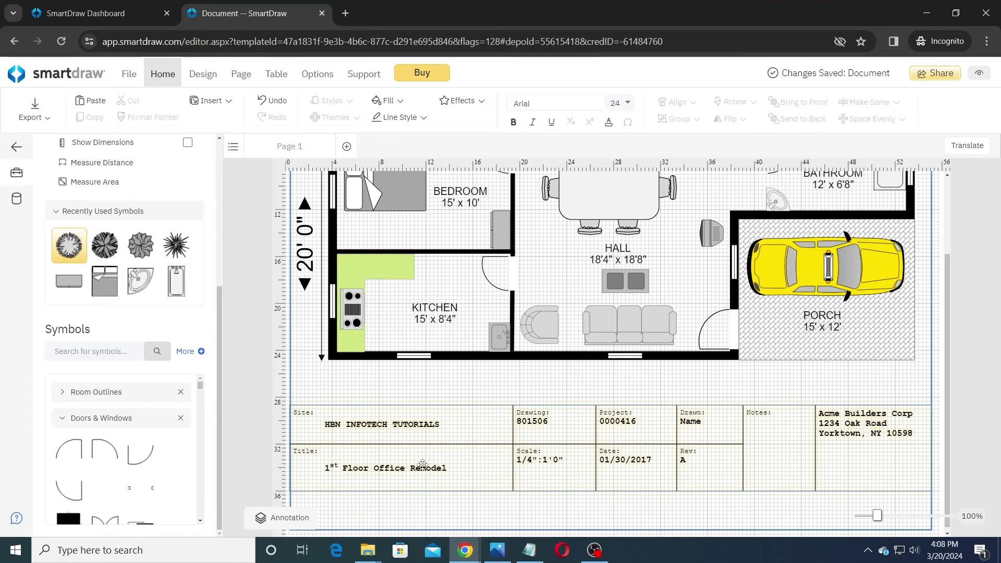
pyautogui.click(342, 465)
pyautogui.hotkey('shift', 'Home')
pyautogui.press('BackSpace')
pyautogui.click(345, 467)
pyautogui.hotkey('shift', 'End')
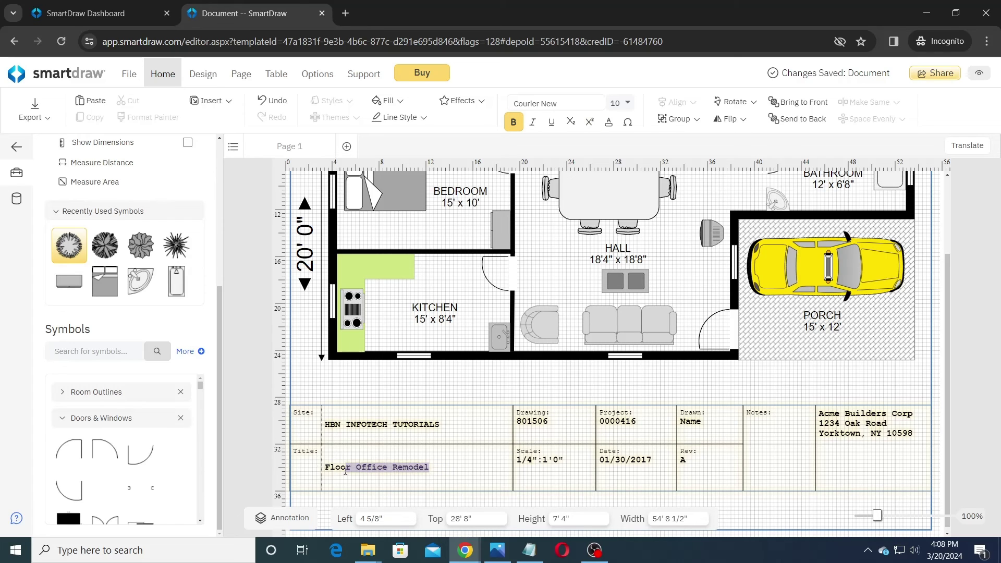
pyautogui.hotkey('ctrl', 'a')
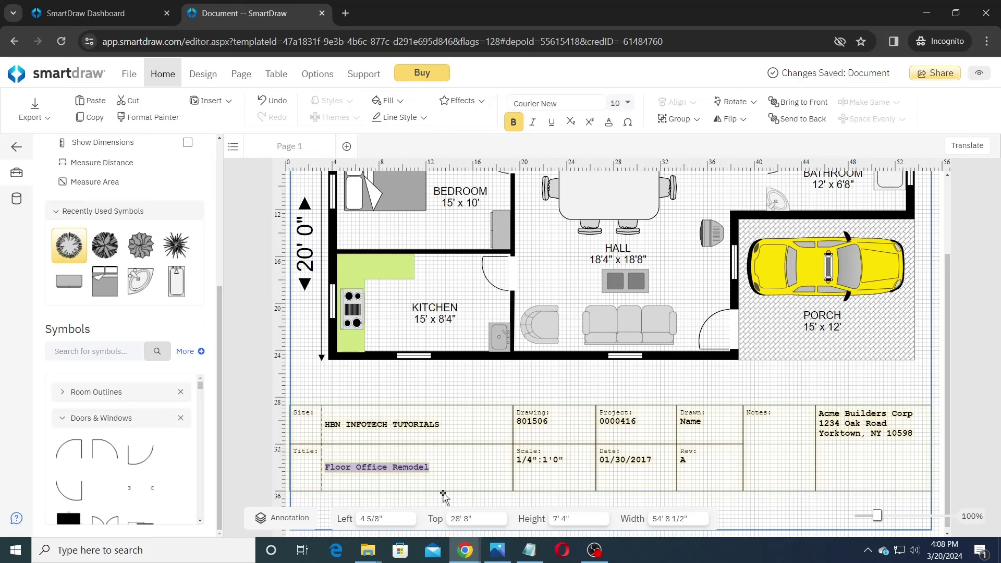
pyautogui.write('5')
pyautogui.hotkey('ctrl', 'shift', '=')
pyautogui.write('0')
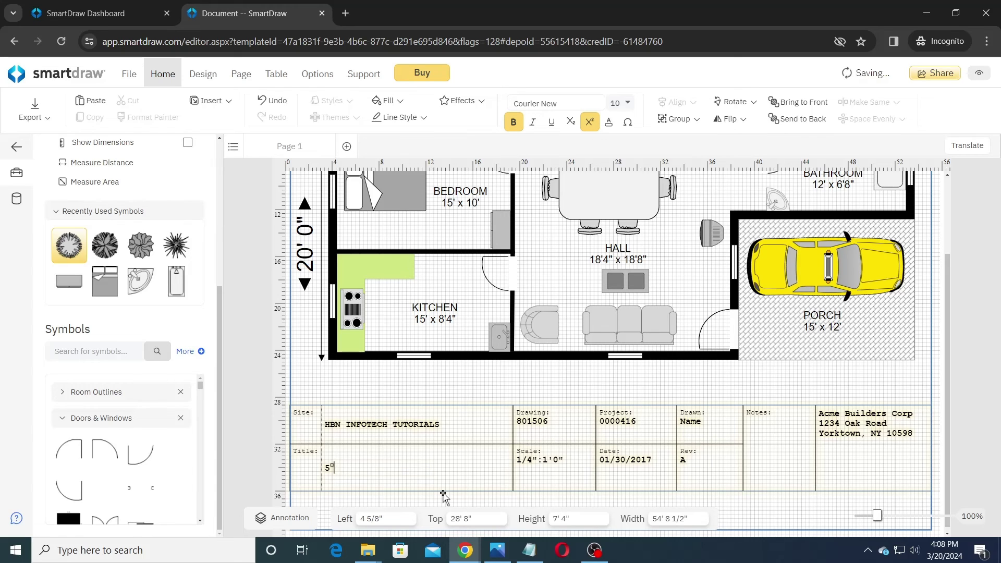
pyautogui.write("' x ")
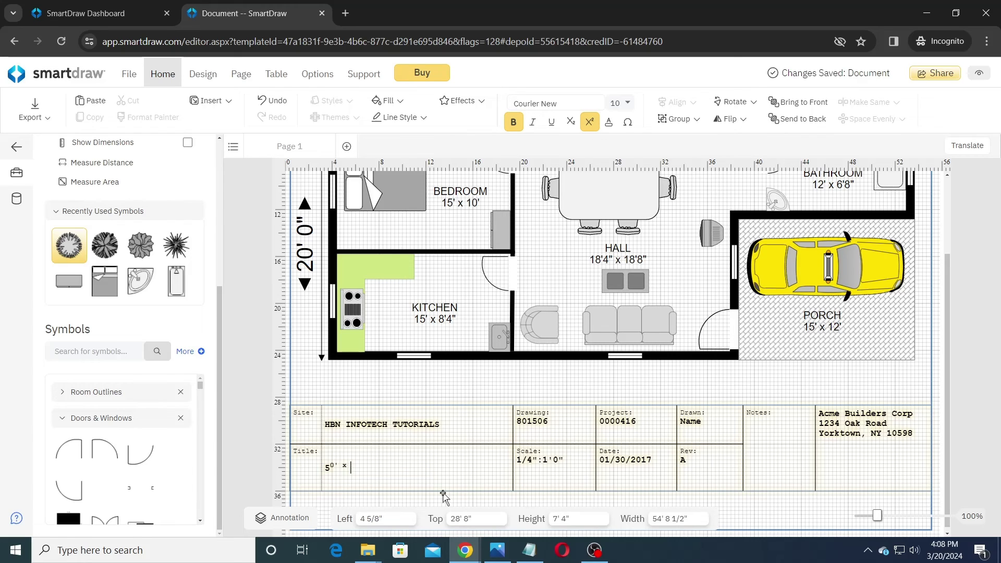
pyautogui.write("20' 1BHK GROUND FLOOR PLAN")
# Remove the superscript formatting from the Title entry and append "(EAST FACING)" to it.
pyautogui.moveTo(459, 465); pyautogui.dragTo(330, 466)
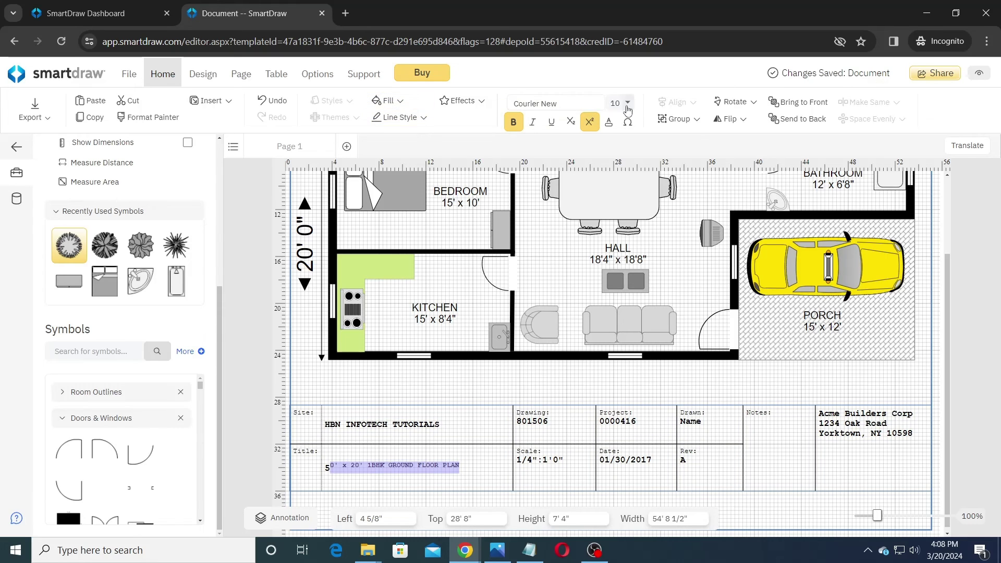
pyautogui.click(589, 122)
pyautogui.click(495, 469)
pyautogui.write('(EAST FACING')
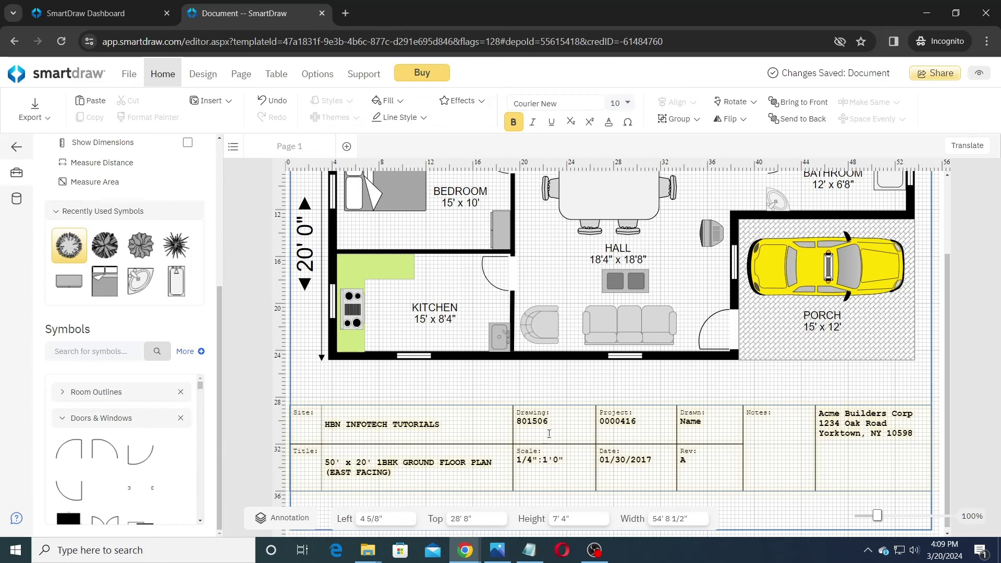
# Replace the Drawing number in the title block with 111111.
pyautogui.moveTo(549, 422); pyautogui.dragTo(526, 424)
pyautogui.click(526, 424)
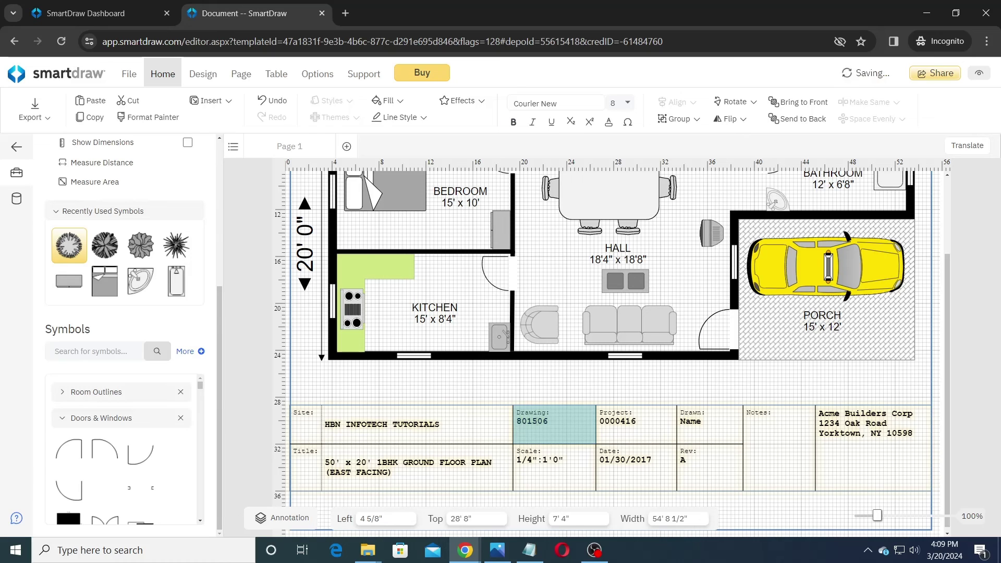
pyautogui.click(538, 422)
pyautogui.press('BackSpace')
pyautogui.press('BackSpace')
pyautogui.press('BackSpace')
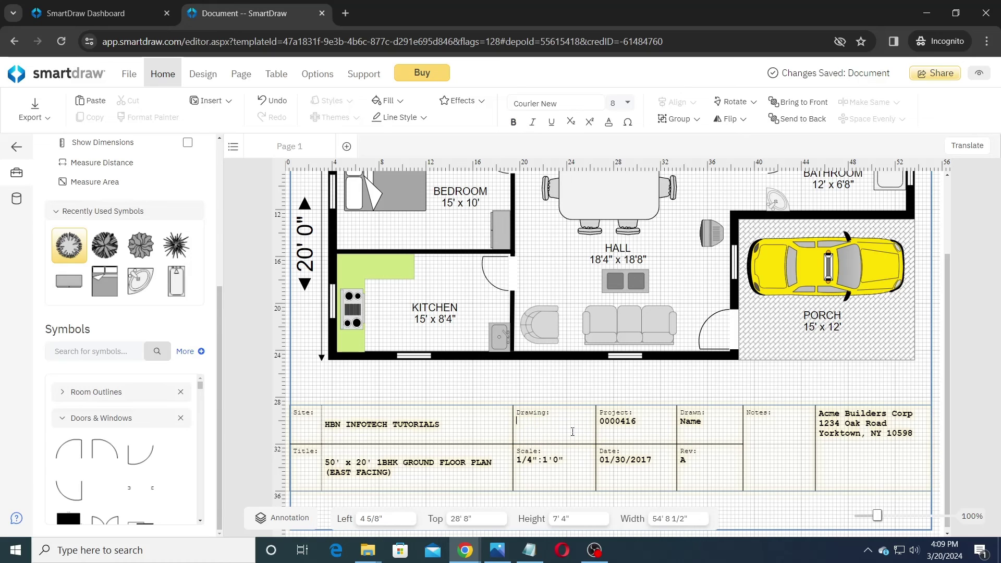
pyautogui.write('111111')
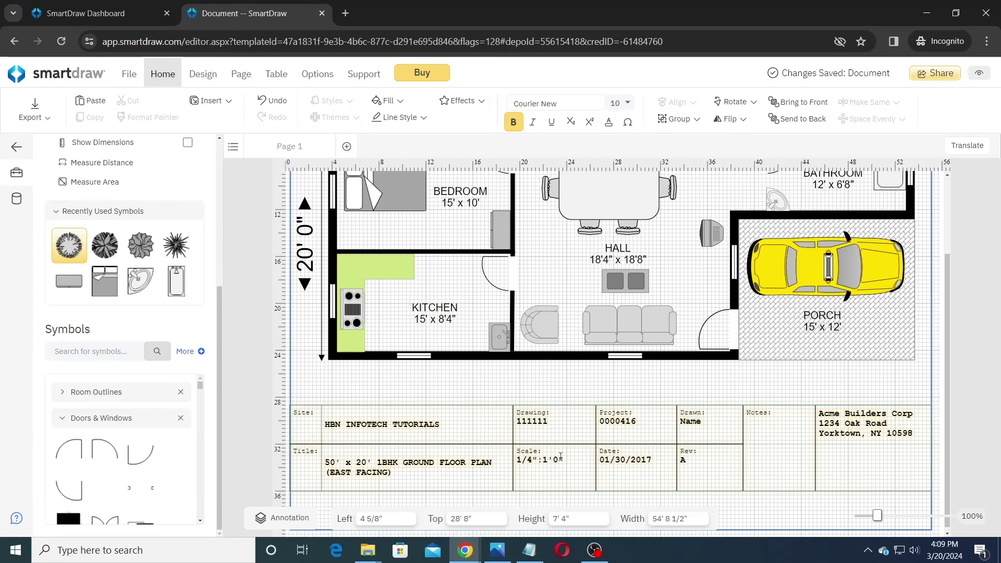
# Change the start of the title block's Scale entry from a fraction of 1/4 to "3/".
pyautogui.click(530, 461)
pyautogui.press('BackSpace')
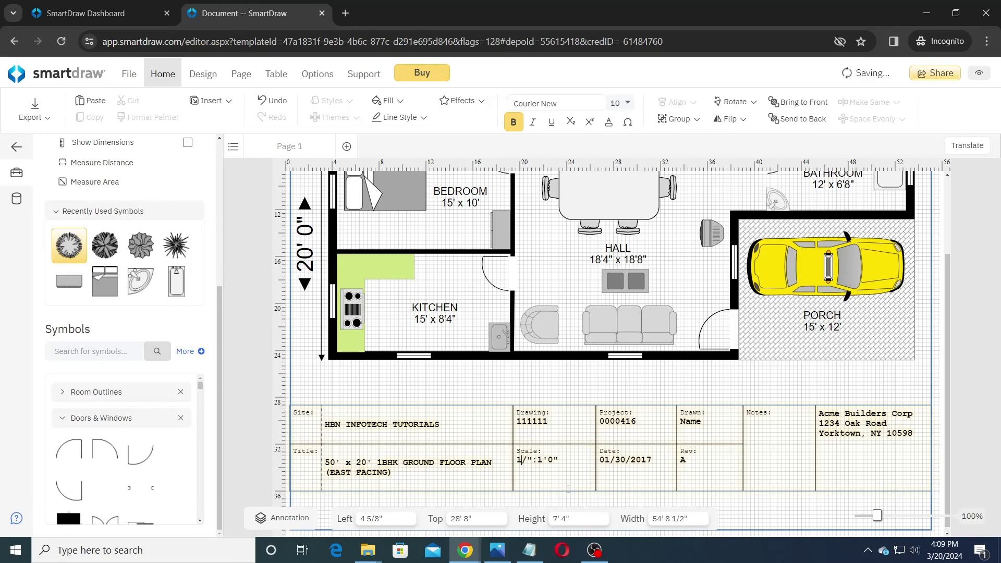
pyautogui.write('3')
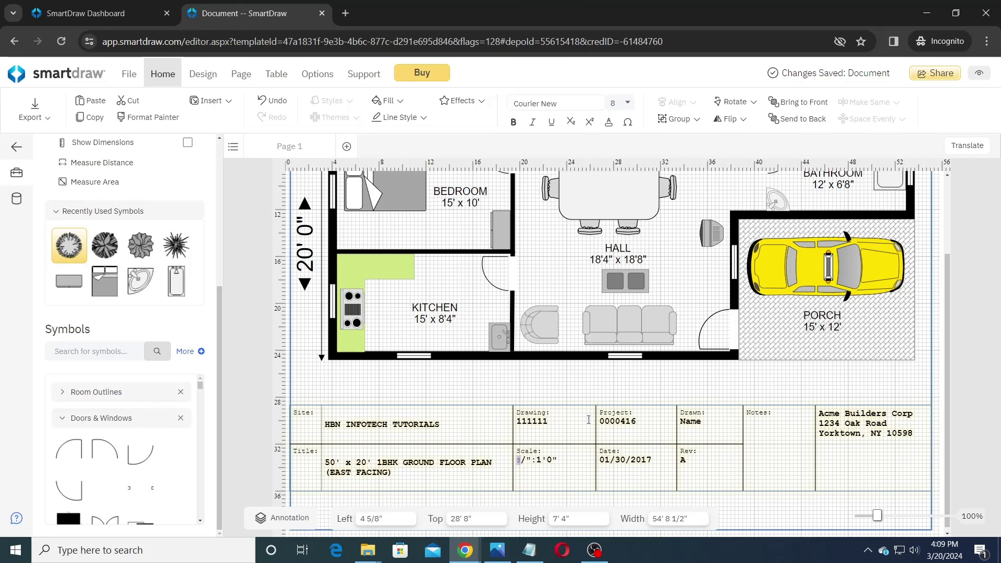
pyautogui.click(628, 103)
pyautogui.click(643, 293)
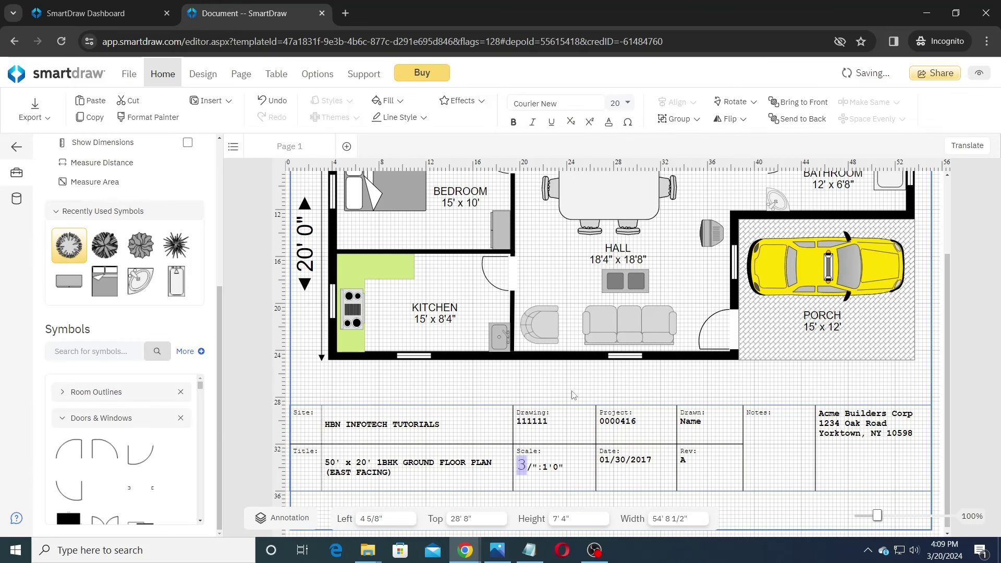
pyautogui.click(549, 468)
pyautogui.hotkey('ctrl', 'z')
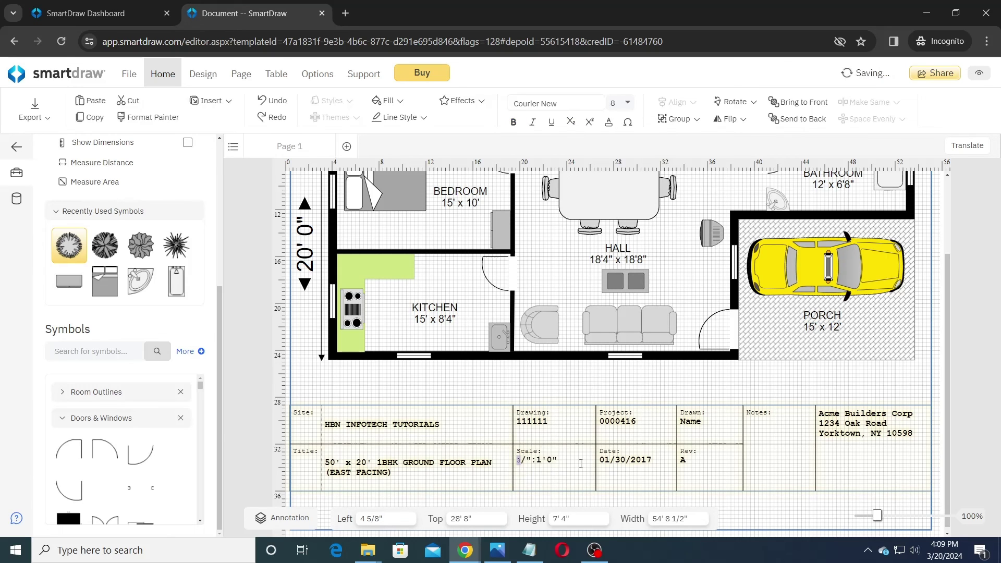
# Complete the fraction in the title block so the Scale entry reads 3/16":1'0".
pyautogui.hotkey('ctrl', 'y')
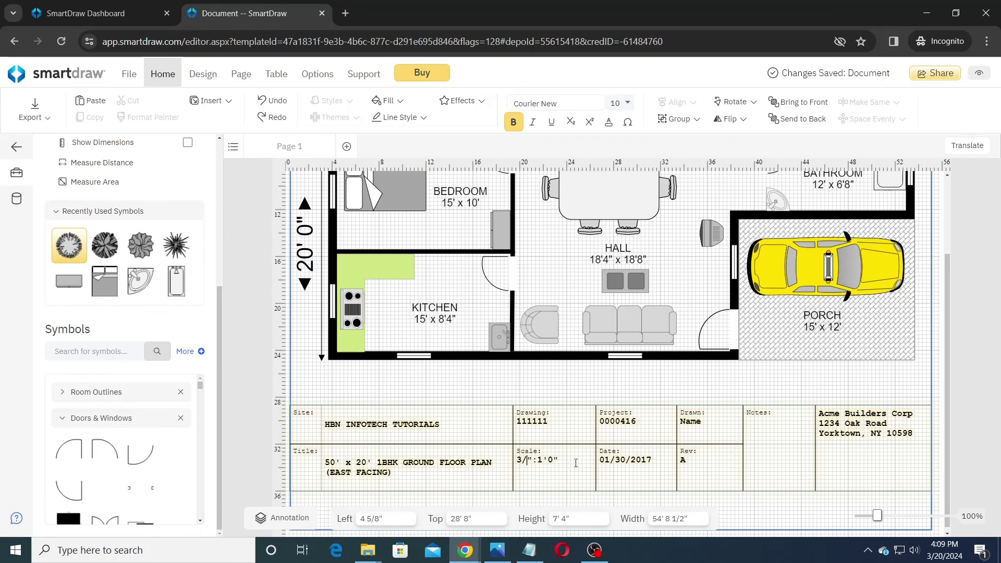
pyautogui.write('16')
# Replace the Project number in the title block with 2222222.
pyautogui.click(642, 422)
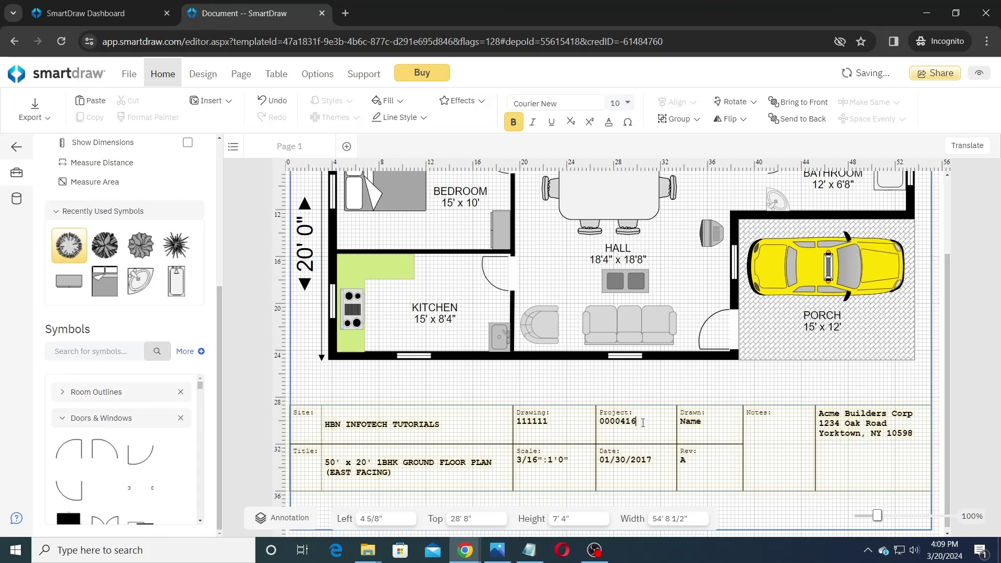
pyautogui.press('BackSpace')
pyautogui.press('BackSpace')
pyautogui.press('BackSpace')
pyautogui.press('BackSpace')
pyautogui.press('BackSpace')
pyautogui.press('BackSpace')
pyautogui.press('BackSpace')
pyautogui.write('222222')
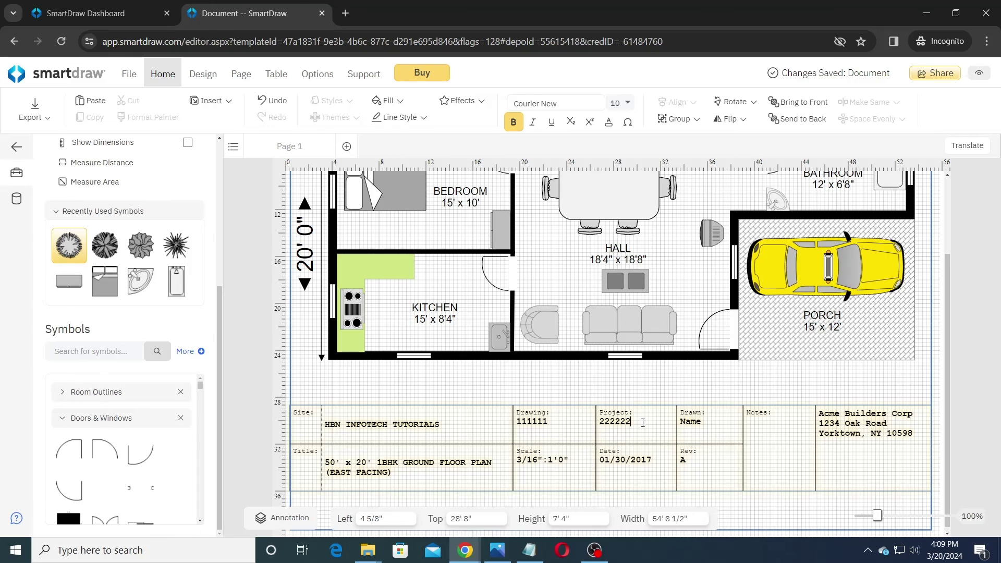
pyautogui.write('2')
# Change the month in the title block's Date entry to 03.
pyautogui.click(613, 461)
pyautogui.press('BackSpace')
pyautogui.write('3')
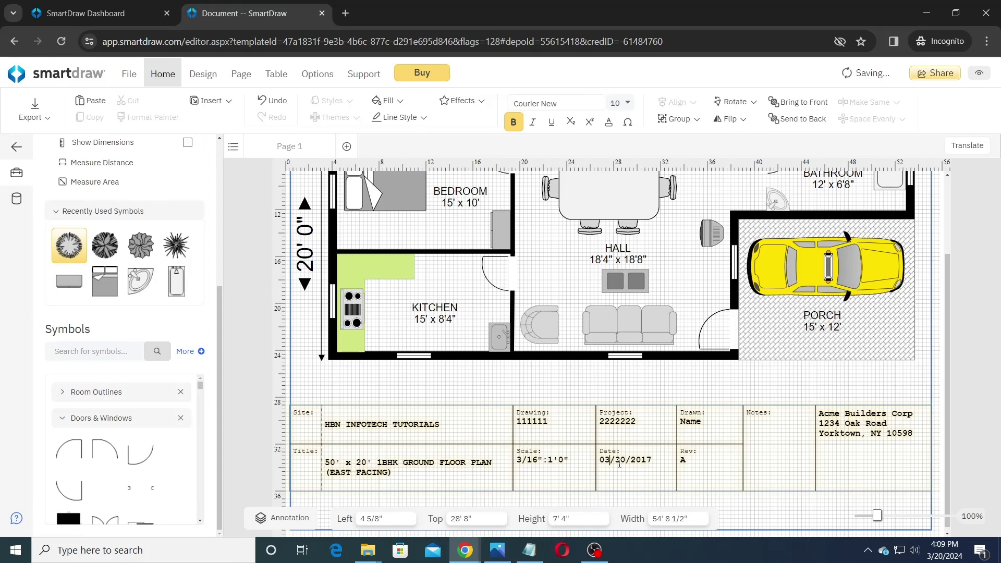
pyautogui.press('BackSpace')
pyautogui.press('BackSpace')
pyautogui.write('20')
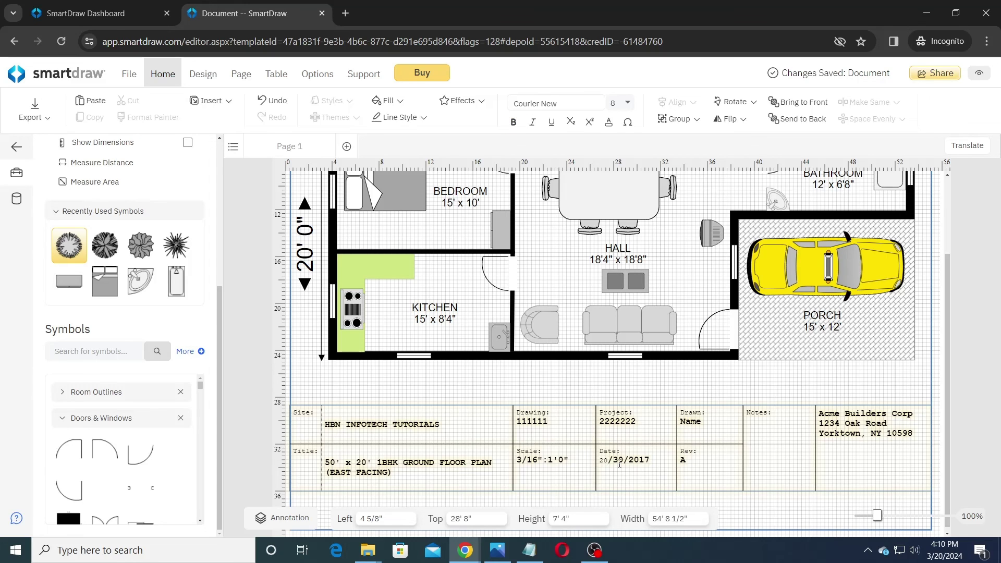
pyautogui.hotkey('ctrl', 'z')
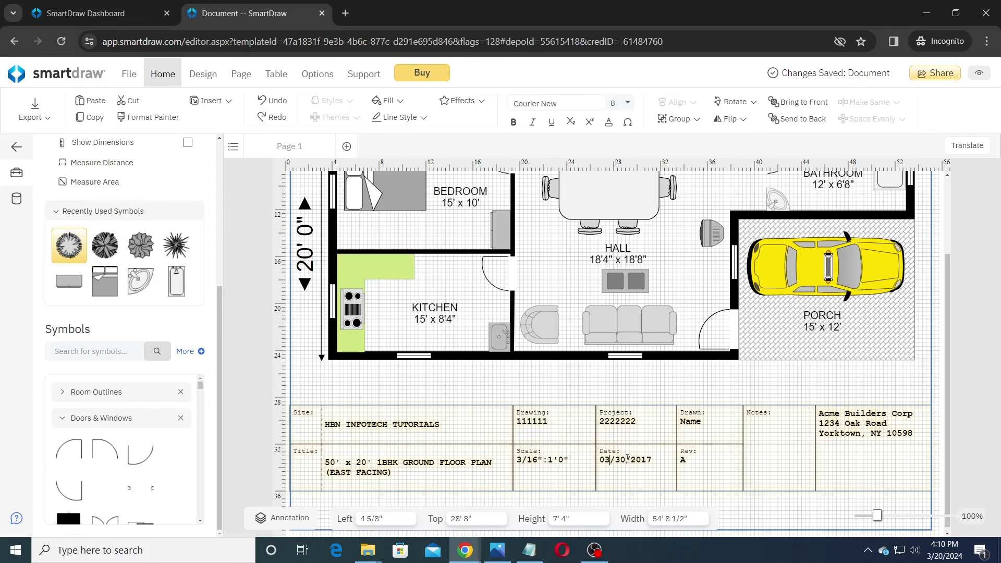
# Set the day to 20 and the year to 2024 in the title block's Date entry.
pyautogui.click(628, 459)
pyautogui.press('BackSpace')
pyautogui.press('BackSpace')
pyautogui.write('20')
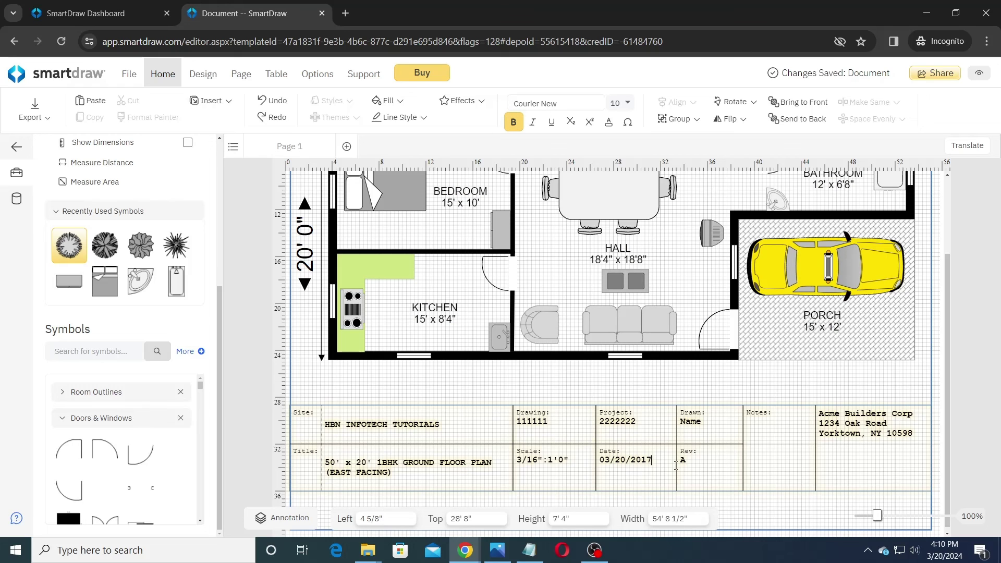
pyautogui.press('BackSpace')
pyautogui.press('BackSpace')
pyautogui.write('24')
# Replace the placeholder in the title block's Drawn entry with "HBN INFOTECH".
pyautogui.click(718, 428)
pyautogui.press('BackSpace')
pyautogui.press('BackSpace')
pyautogui.press('BackSpace')
pyautogui.press('BackSpace')
pyautogui.write('HBN INFOTECH')
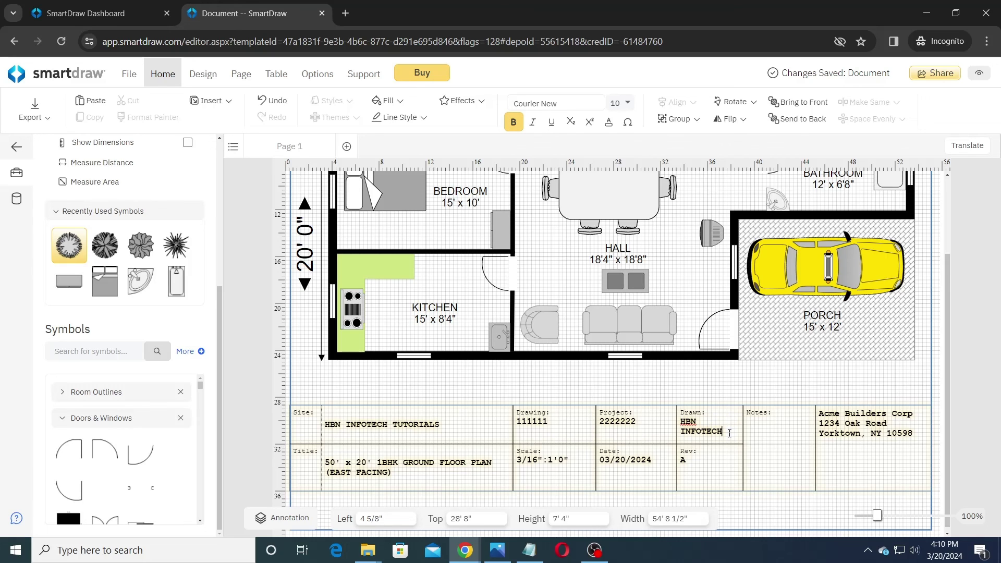
pyautogui.click(842, 424)
pyautogui.hotkey('ctrl', 'a')
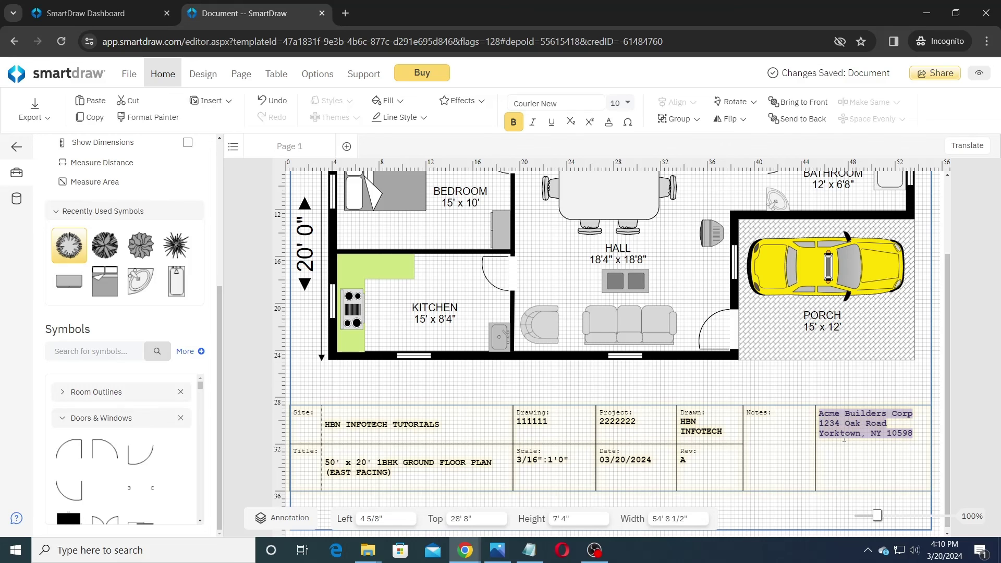
pyautogui.write('HBN INFOTE')
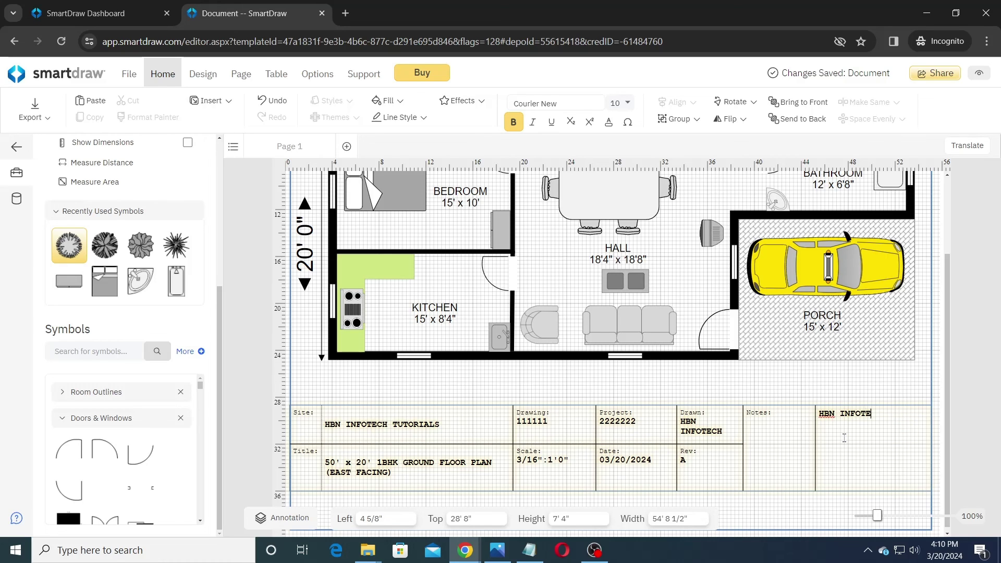
pyautogui.write('CH TUTORIALS')
pyautogui.press('Return')
pyautogui.write('www.')
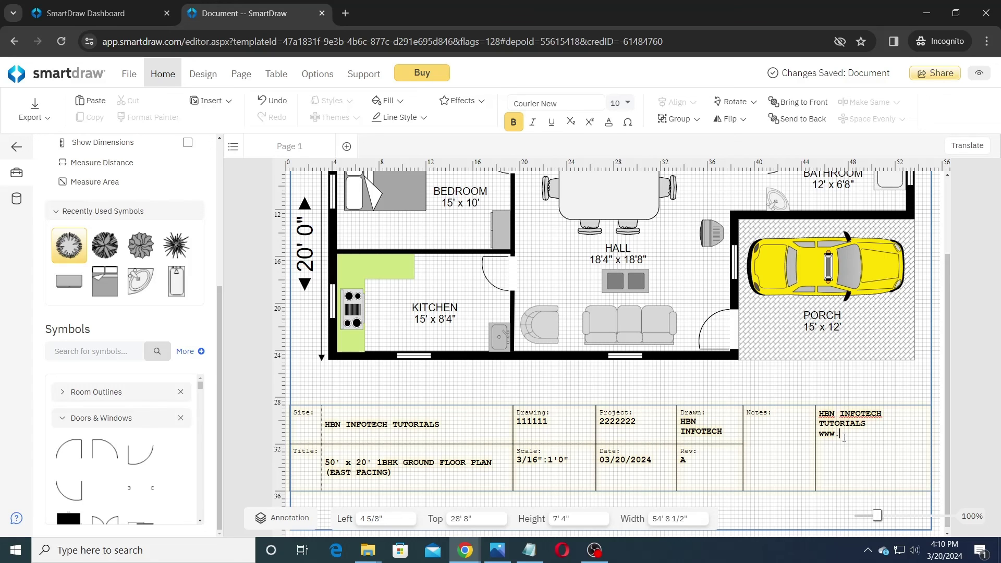
pyautogui.write('hbninfotech.com')
pyautogui.click(941, 344)
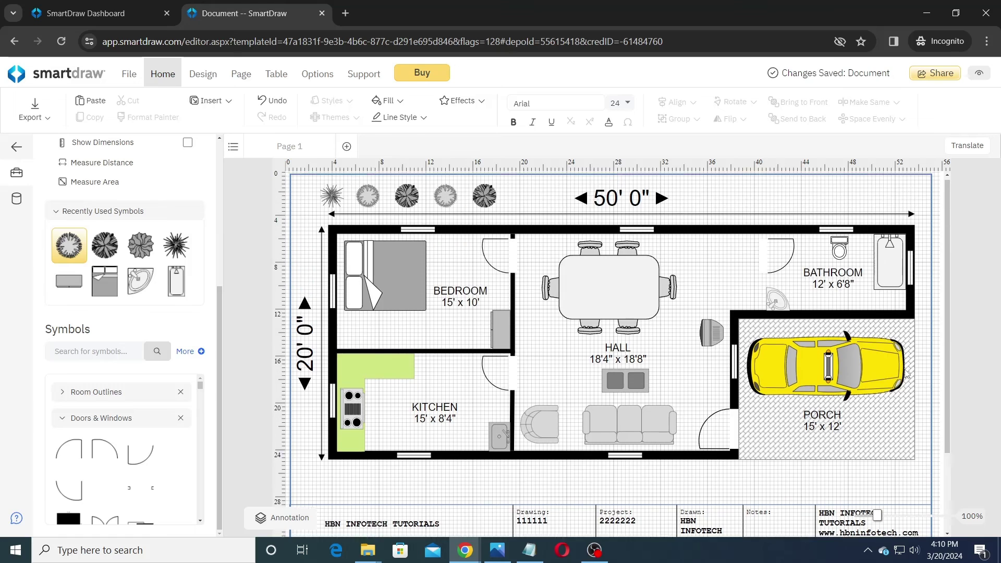
# Switch the document to view-only mode, dismiss the notice, and look over the finished floor plan and title block.
pyautogui.scroll(2, 906, 373)
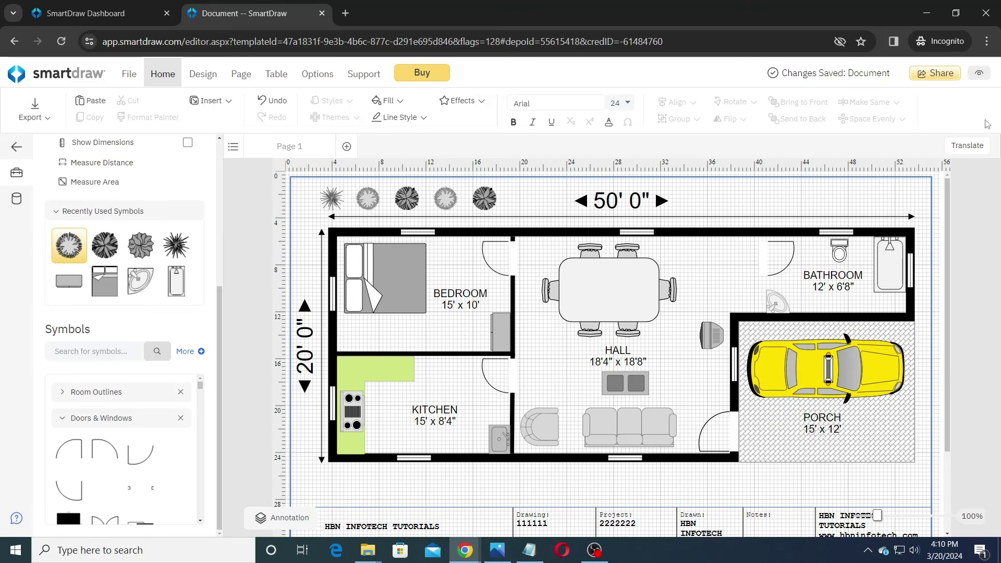
pyautogui.click(979, 75)
pyautogui.click(897, 115)
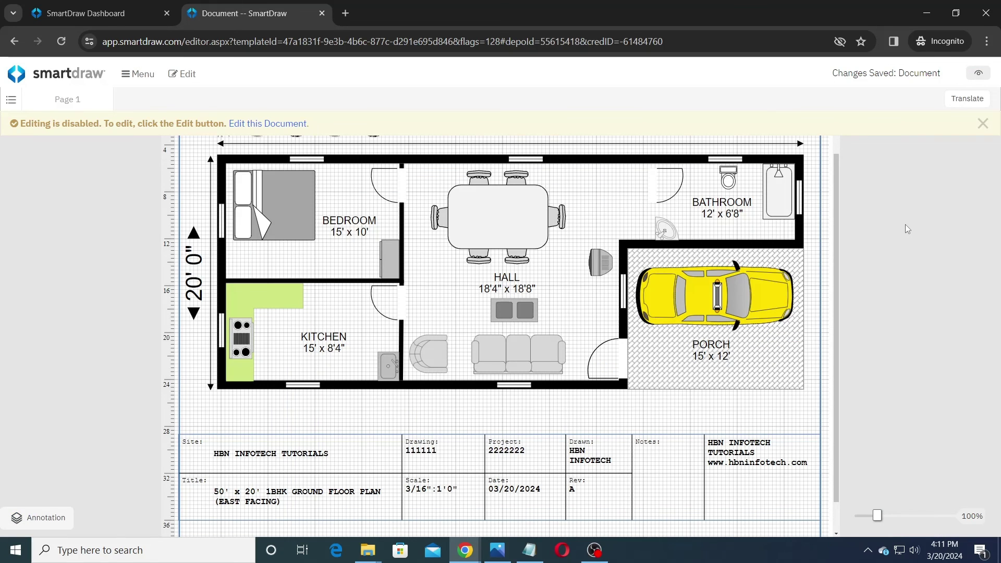
pyautogui.click(983, 124)
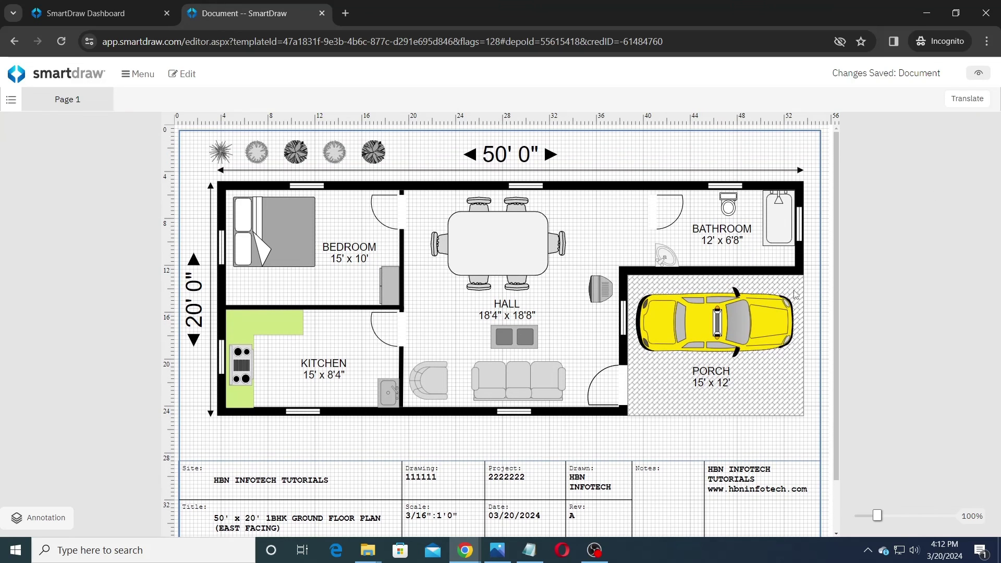
pyautogui.scroll(1, 797, 295)
pyautogui.scroll(-1, 796, 295)
pyautogui.scroll(1, 796, 294)
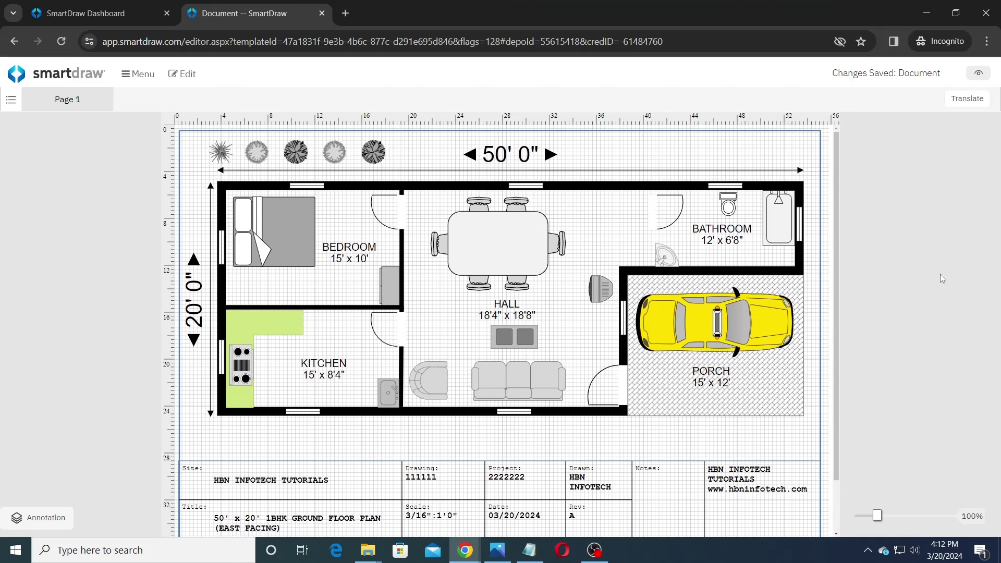